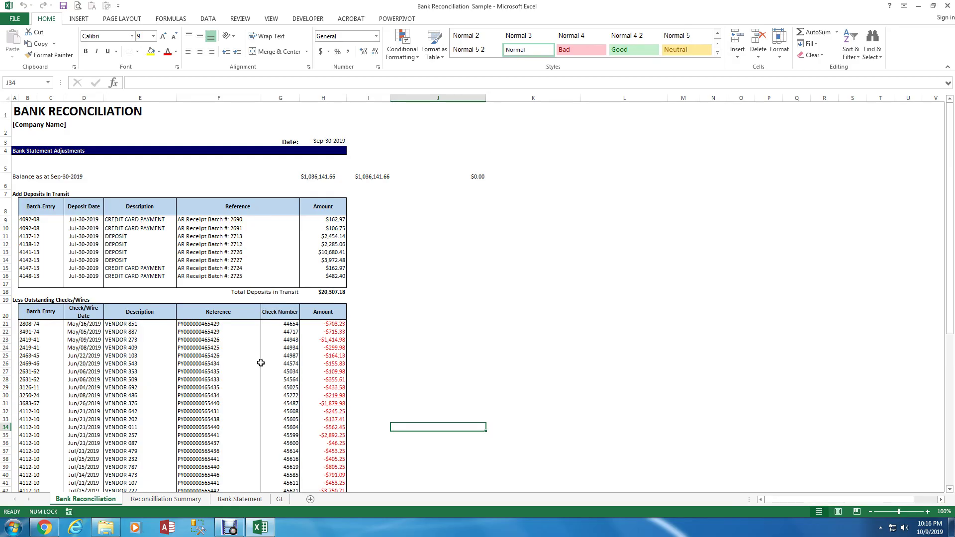
- Switch to the Bank Statement sheet with the September 2019 bank transactions
{"action": "left_click", "coordinate": [241, 500]}
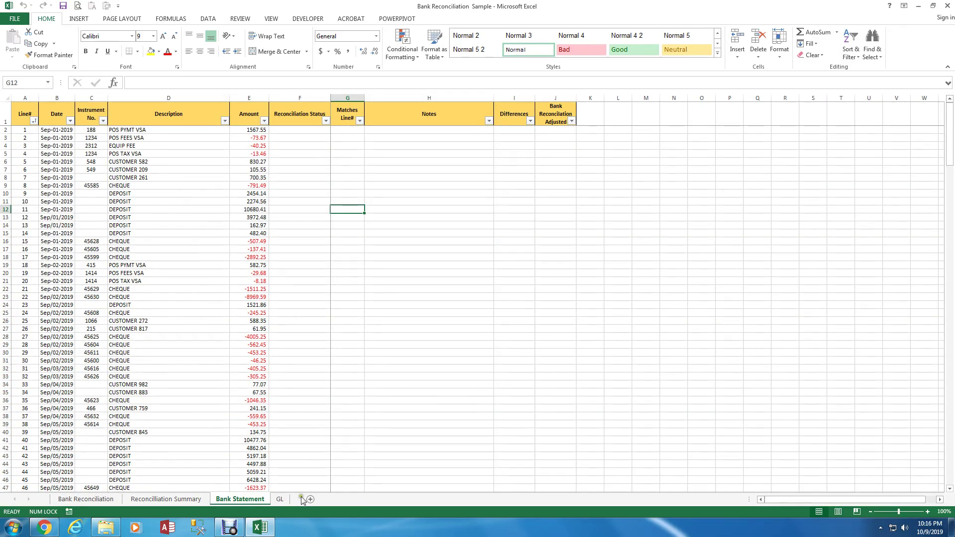
- Shade the matching 1567.55 amounts yellow in GL cell E67 and Bank Statement cell E2
{"action": "left_click", "coordinate": [280, 500]}
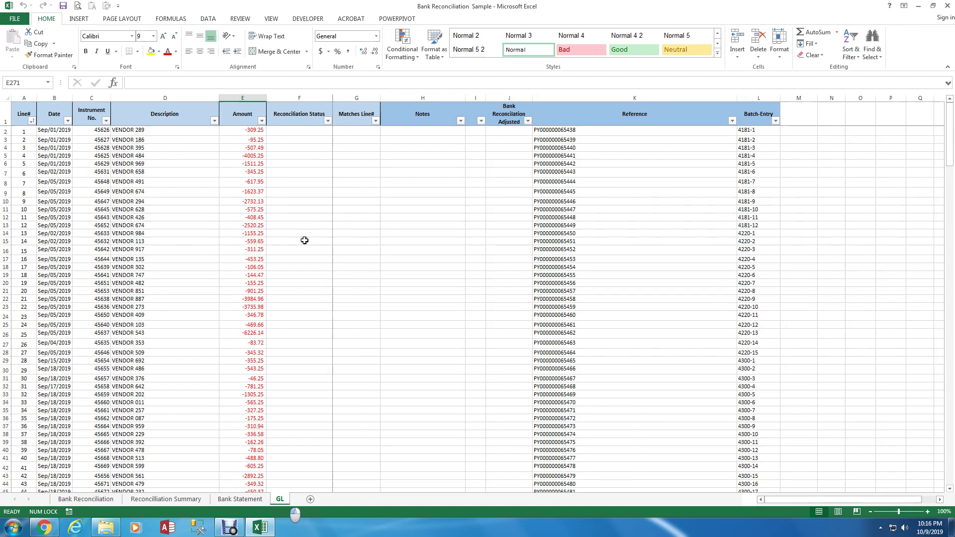
{"action": "left_click", "coordinate": [241, 499]}
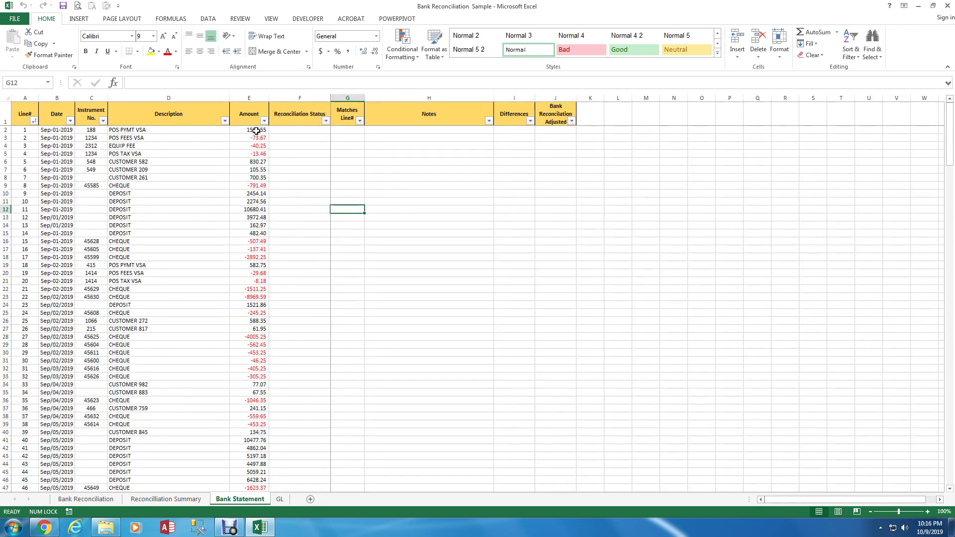
{"action": "left_click", "coordinate": [255, 130]}
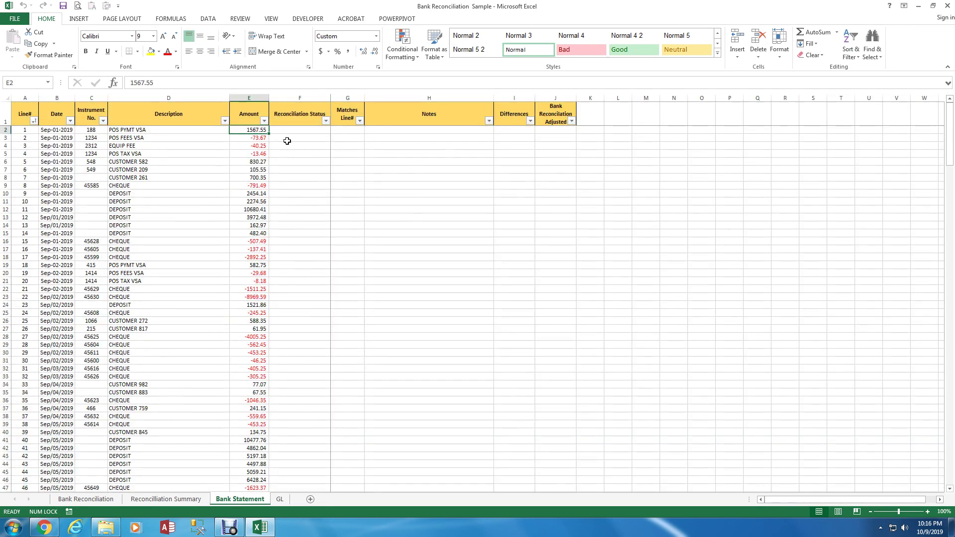
{"action": "left_click", "coordinate": [279, 502]}
{"action": "scroll", "coordinate": [322, 427], "scroll_direction": "down", "scroll_amount": 7}
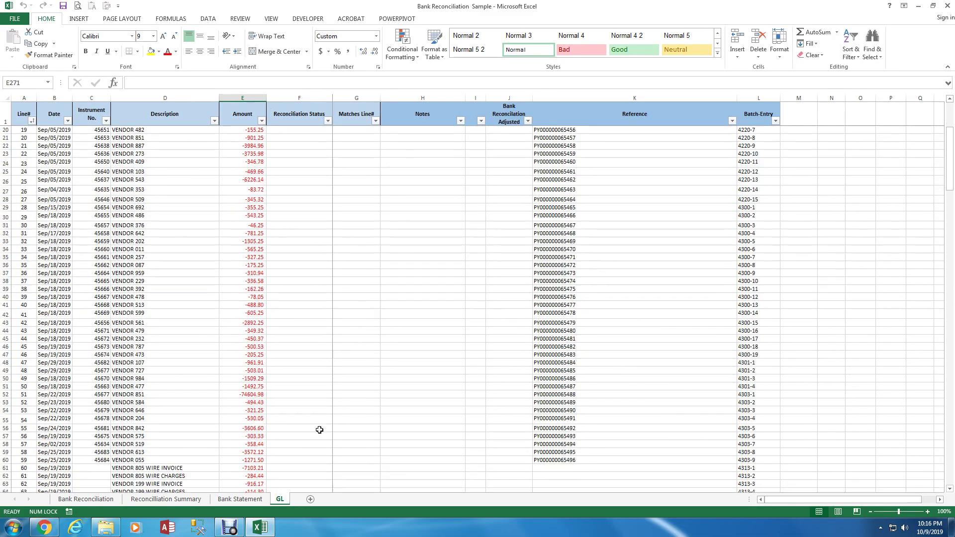
{"action": "scroll", "coordinate": [319, 430], "scroll_direction": "down", "scroll_amount": 1}
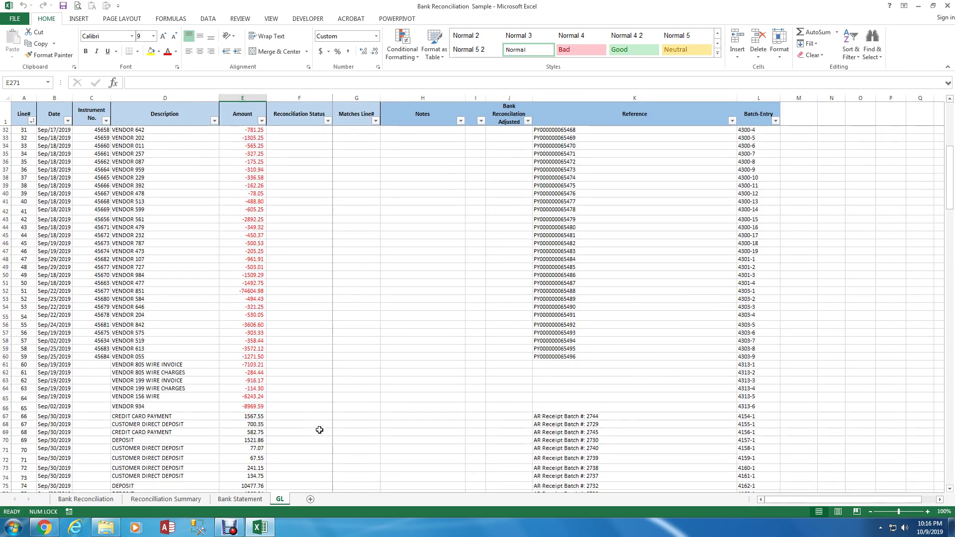
{"action": "left_click", "coordinate": [250, 416]}
{"action": "left_click", "coordinate": [151, 51]}
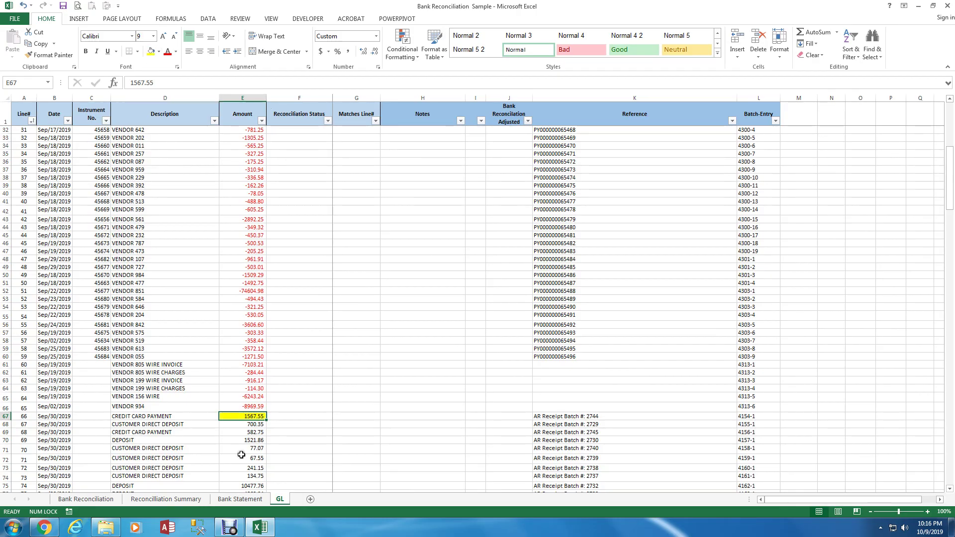
{"action": "left_click", "coordinate": [239, 499]}
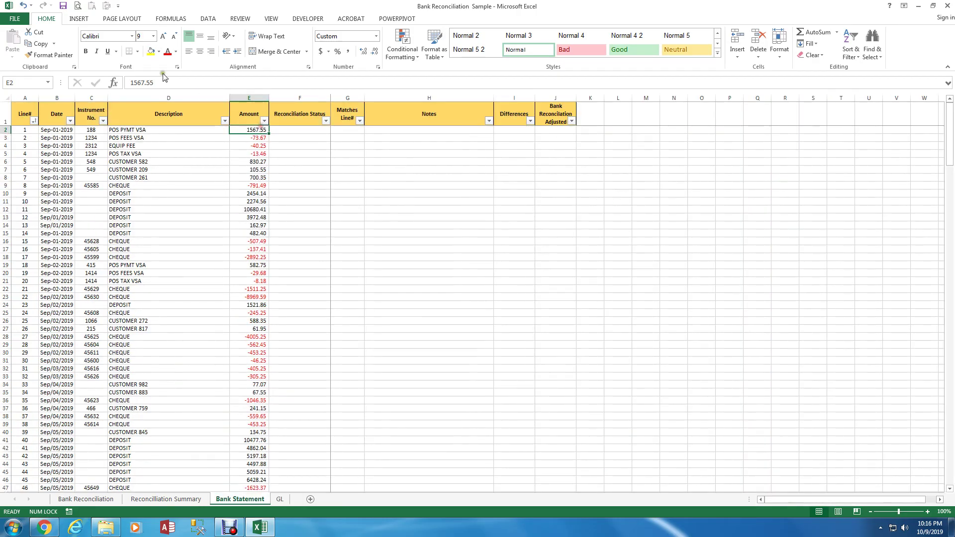
{"action": "left_click", "coordinate": [151, 51]}
- Scroll through the Bank Reconciliation form's deposits, outstanding cheques and GL adjustments, then back to top
{"action": "left_click", "coordinate": [111, 503]}
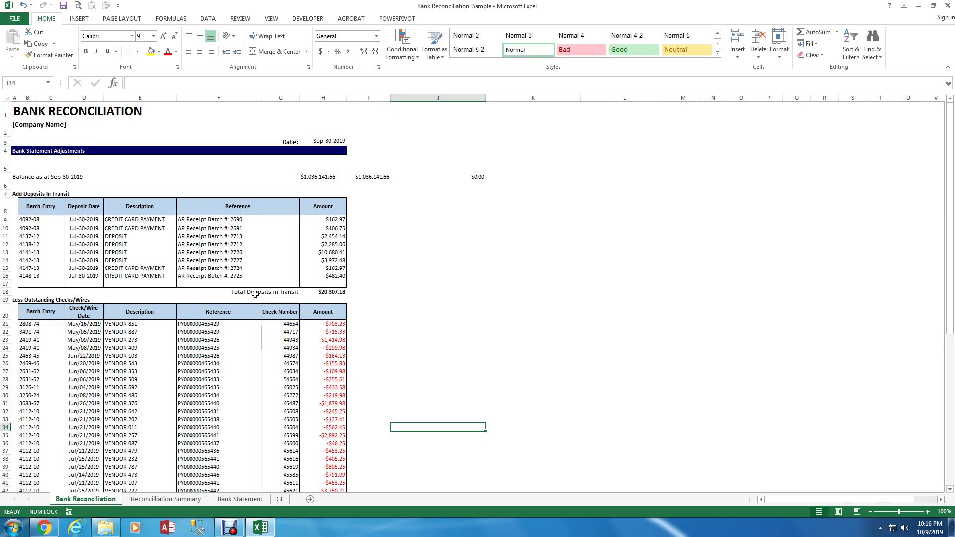
{"action": "scroll", "coordinate": [256, 295], "scroll_direction": "down", "scroll_amount": 2}
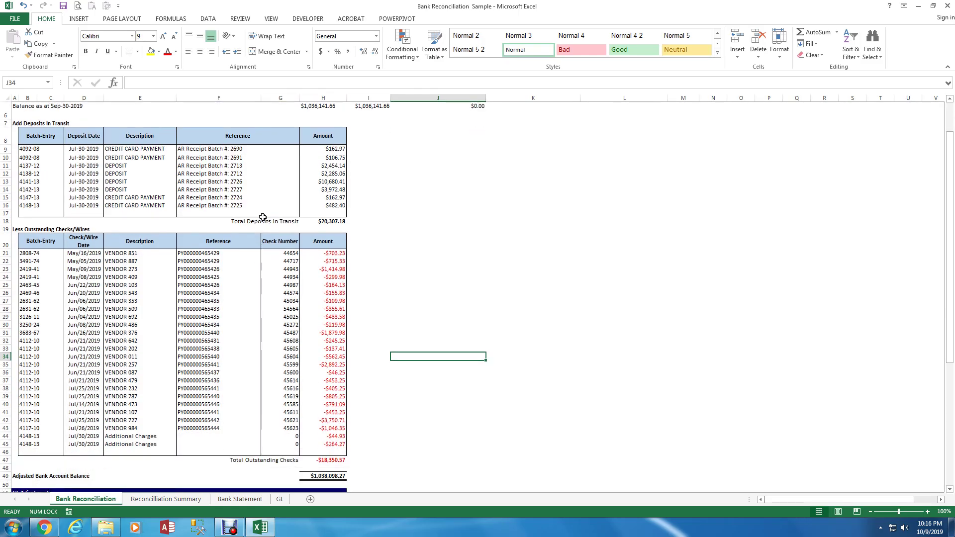
{"action": "scroll", "coordinate": [281, 282], "scroll_direction": "down", "scroll_amount": 2}
{"action": "scroll", "coordinate": [366, 471], "scroll_direction": "down", "scroll_amount": 2}
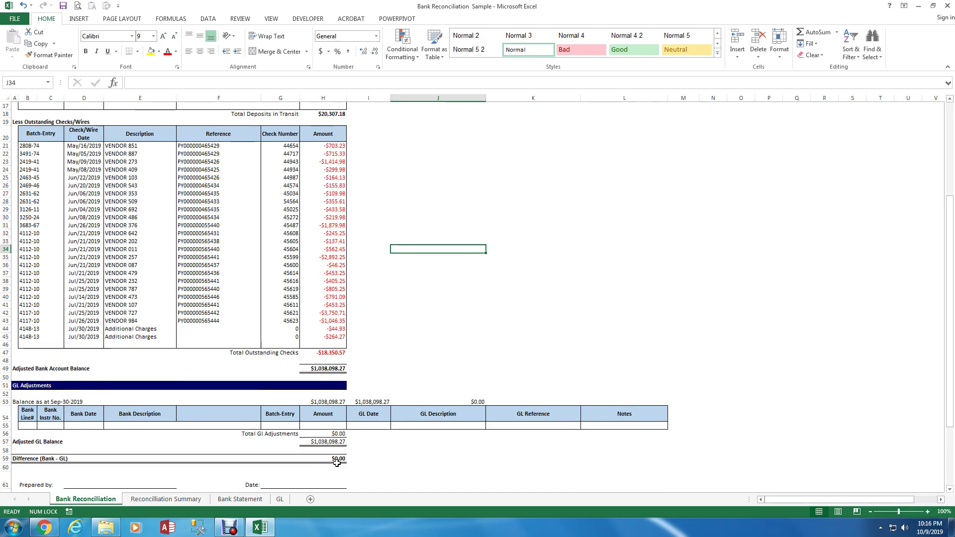
{"action": "scroll", "coordinate": [312, 317], "scroll_direction": "up", "scroll_amount": 2}
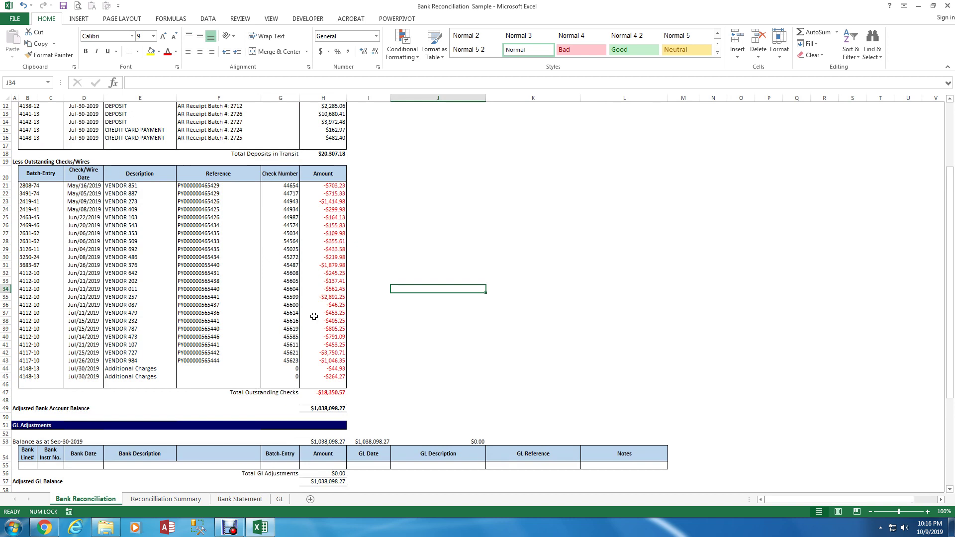
{"action": "scroll", "coordinate": [314, 317], "scroll_direction": "up", "scroll_amount": 1}
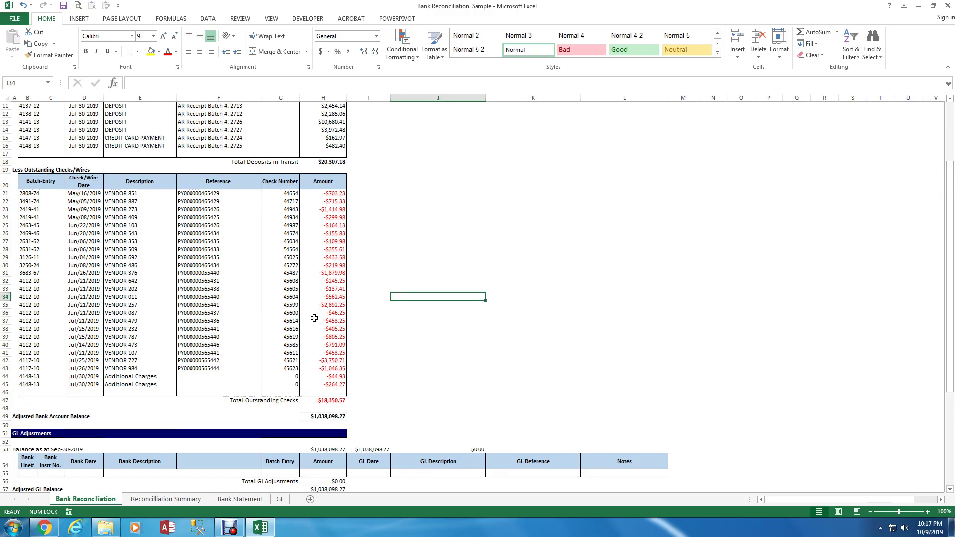
{"action": "scroll", "coordinate": [278, 301], "scroll_direction": "up", "scroll_amount": 1}
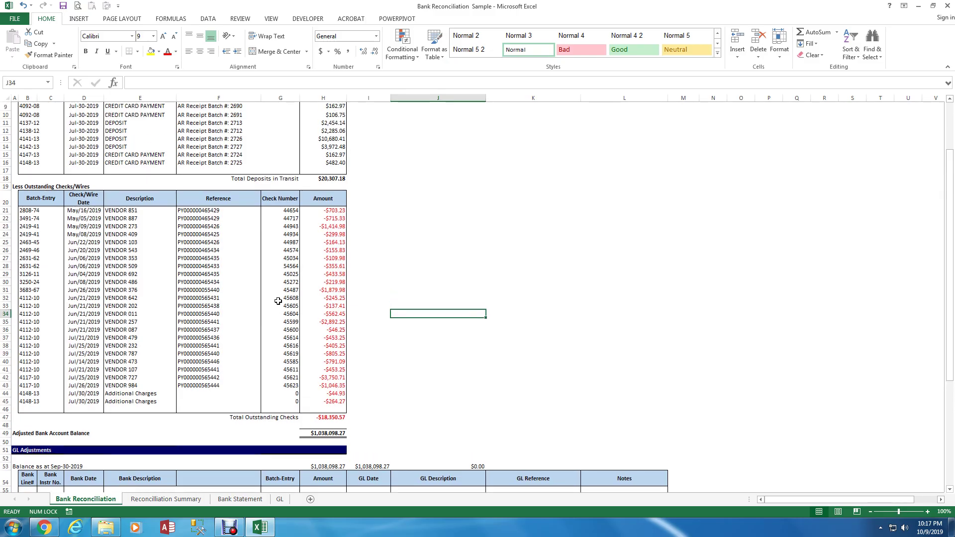
{"action": "scroll", "coordinate": [301, 309], "scroll_direction": "up", "scroll_amount": 1}
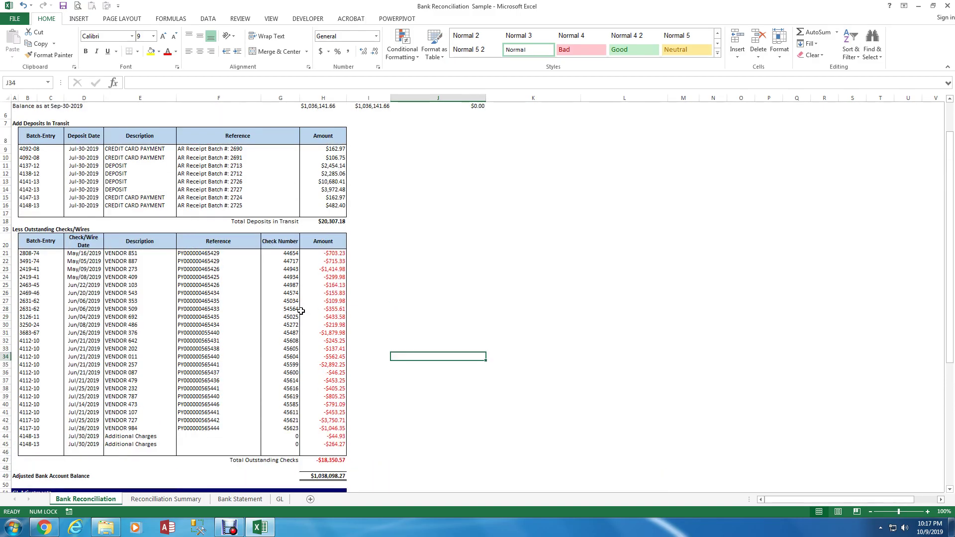
{"action": "scroll", "coordinate": [301, 311], "scroll_direction": "up", "scroll_amount": 1}
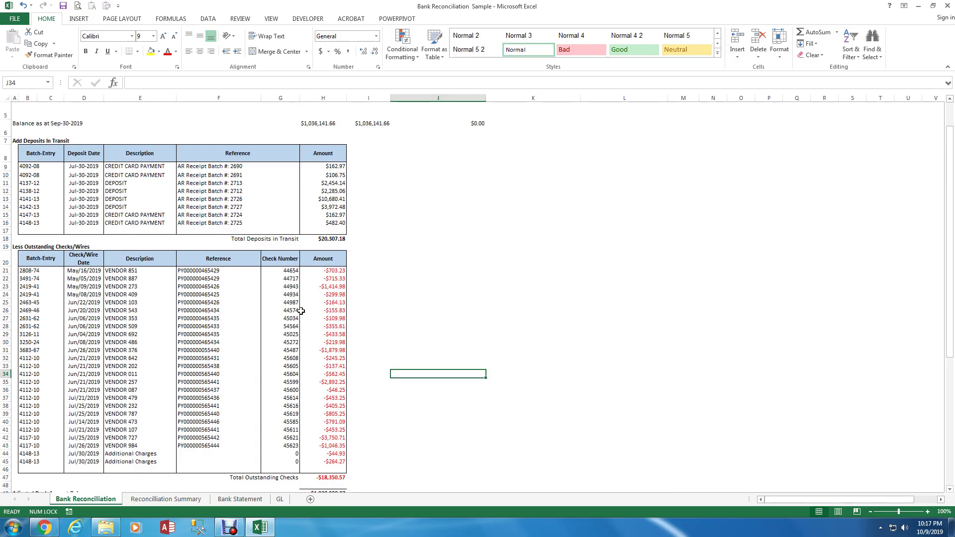
{"action": "scroll", "coordinate": [301, 311], "scroll_direction": "up", "scroll_amount": 2}
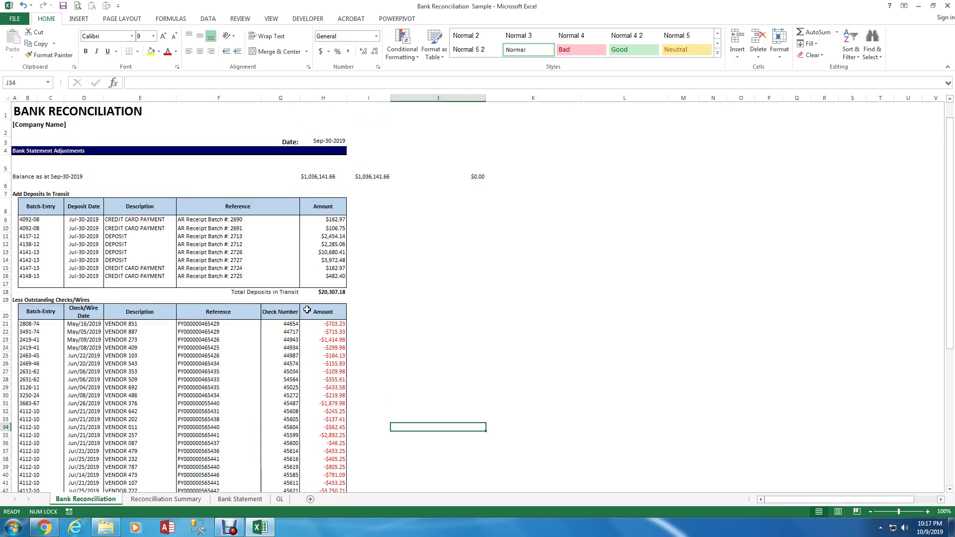
- Run Reconcile on the Bank Statement sheet, clearing all previous reconciliation transactions
{"action": "left_click", "coordinate": [238, 500]}
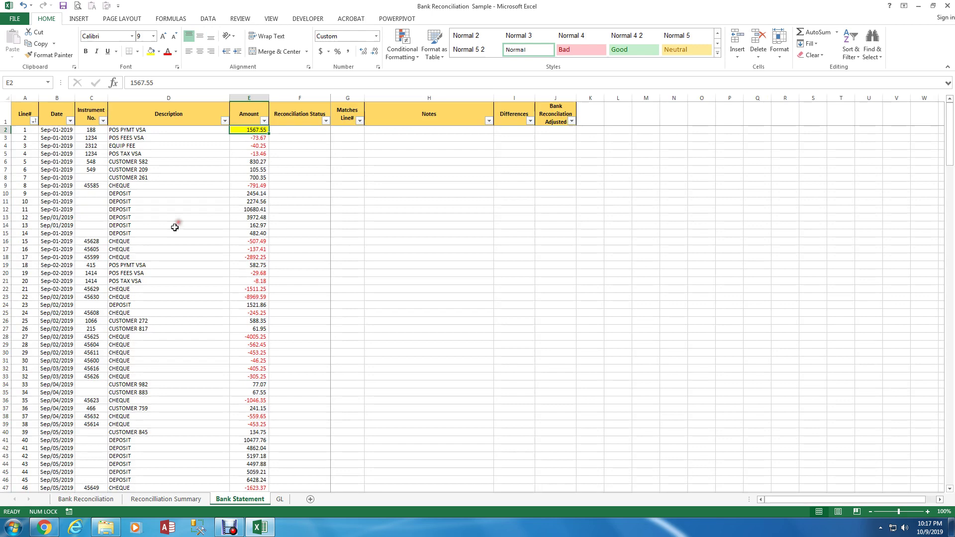
{"action": "left_click", "coordinate": [280, 499]}
{"action": "left_click", "coordinate": [261, 498]}
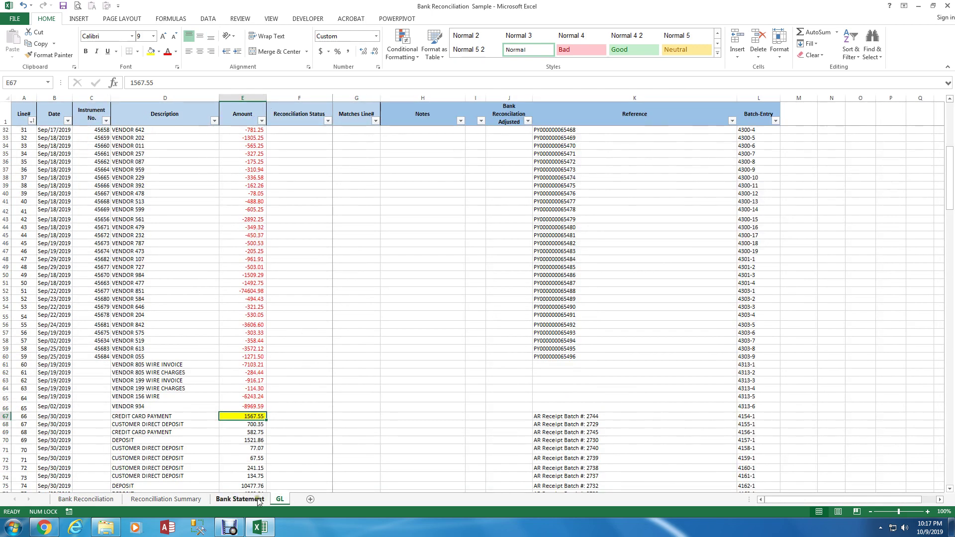
{"action": "right_click", "coordinate": [385, 235]}
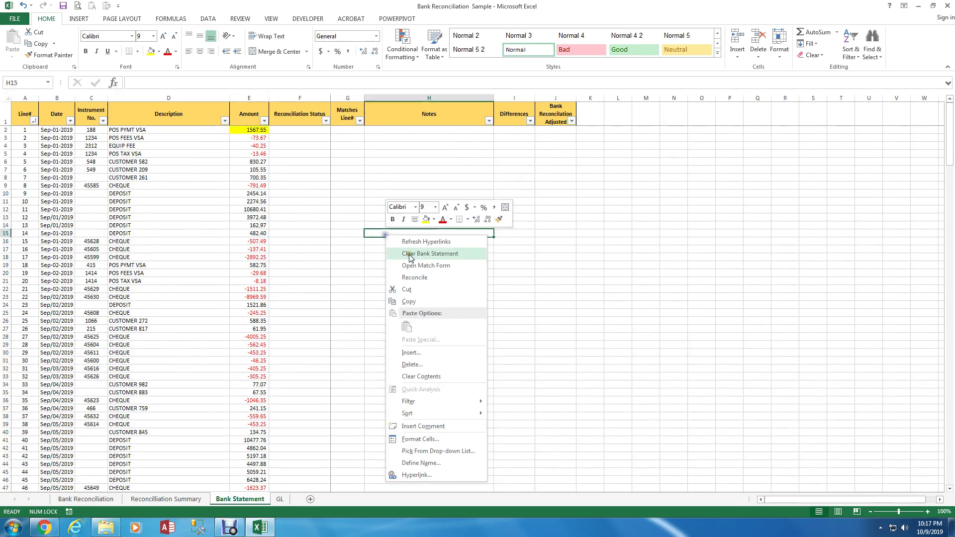
{"action": "left_click", "coordinate": [419, 279]}
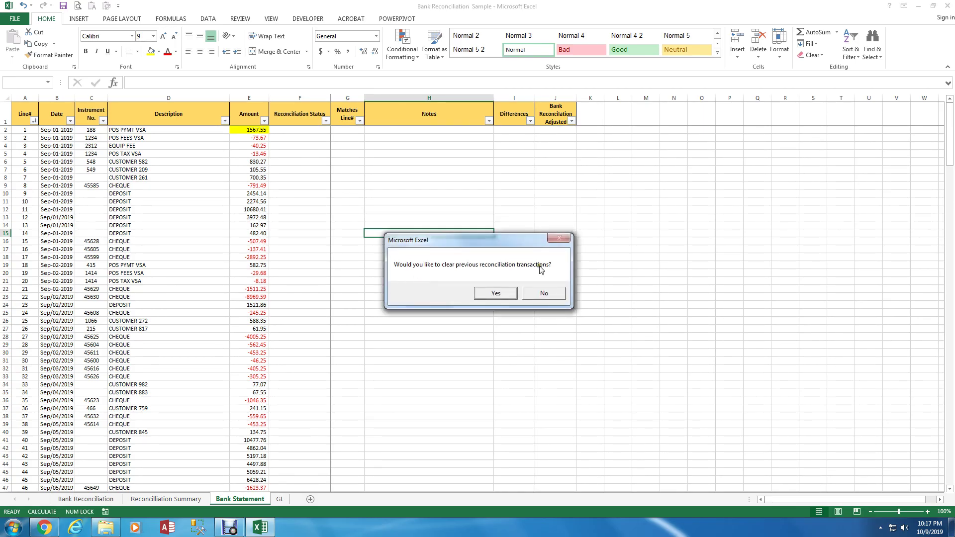
{"action": "left_click", "coordinate": [496, 293]}
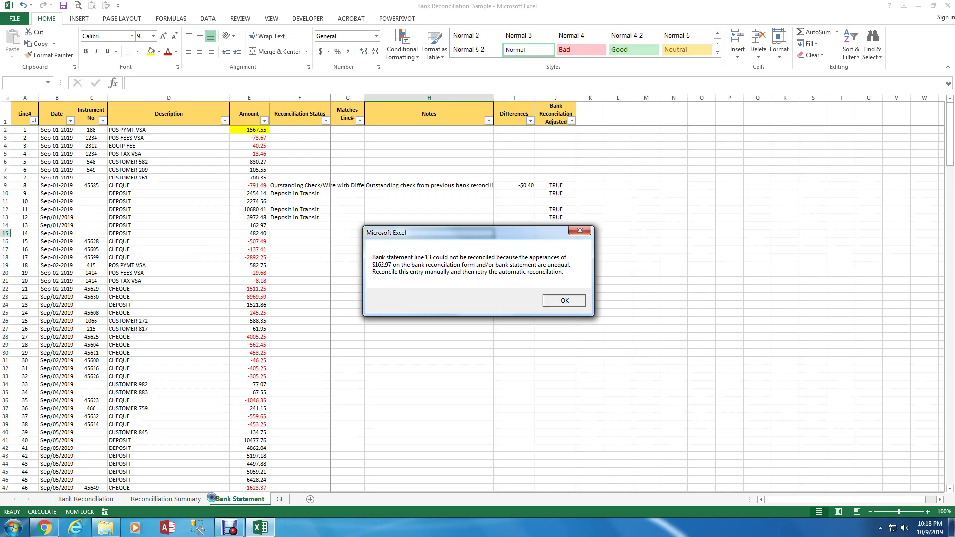
- Stop the Google stopwatch at 28m 15s, reset it and restart it from zero
{"action": "left_click", "coordinate": [59, 531]}
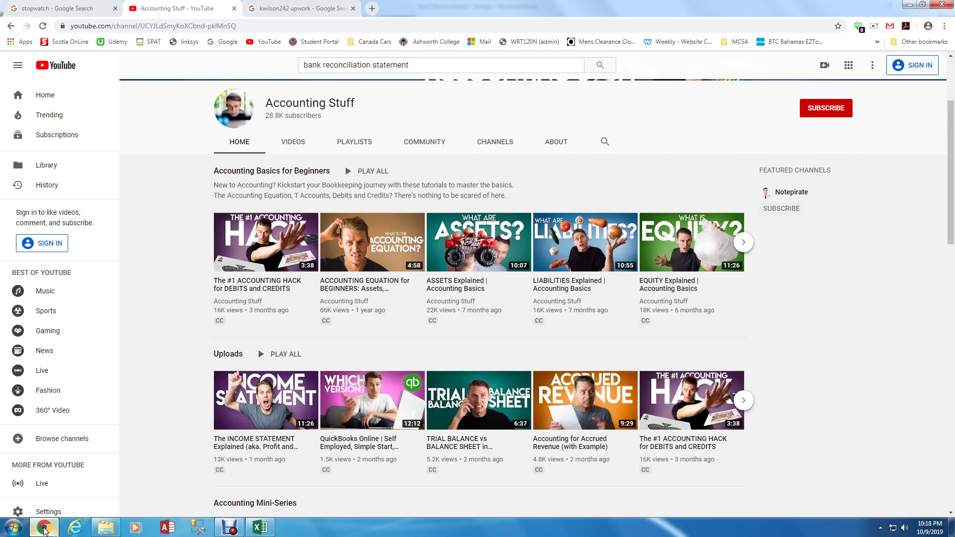
{"action": "left_click", "coordinate": [57, 9]}
{"action": "left_click", "coordinate": [405, 101]}
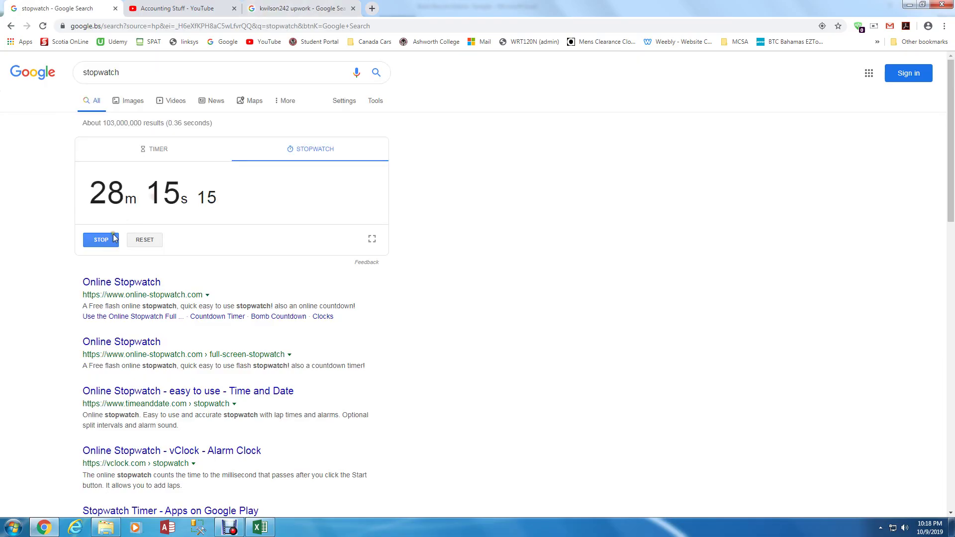
{"action": "left_click", "coordinate": [114, 241]}
{"action": "left_click", "coordinate": [156, 241]}
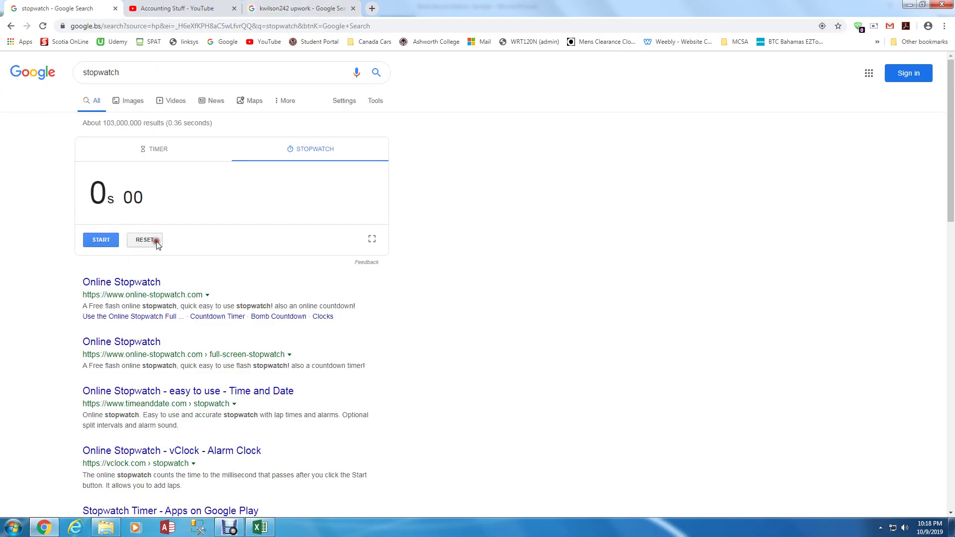
{"action": "left_click", "coordinate": [102, 241]}
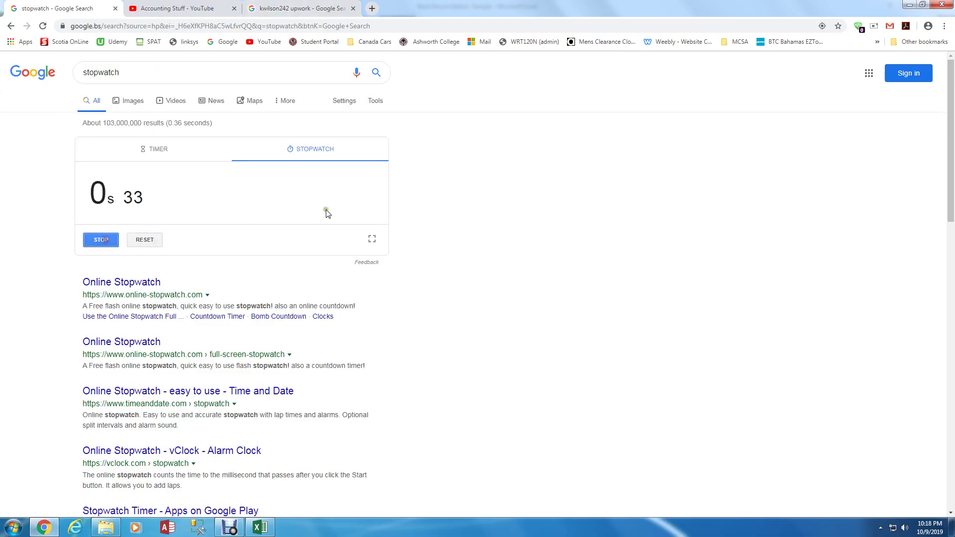
- Dismiss the line 13 warning, then review the Reconciliation Summary and Bank Statement, ending on Bank Reconciliation
{"action": "left_click", "coordinate": [911, 6]}
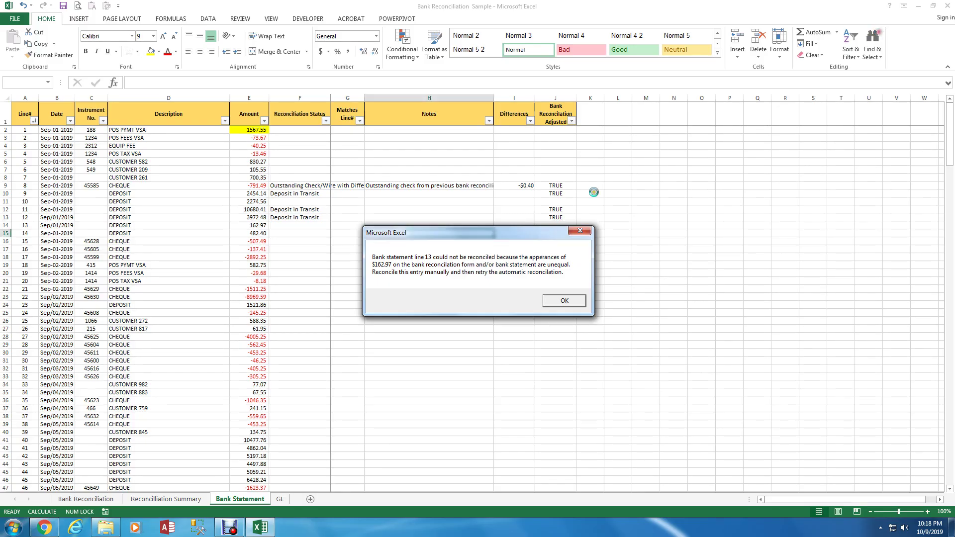
{"action": "left_click", "coordinate": [565, 301]}
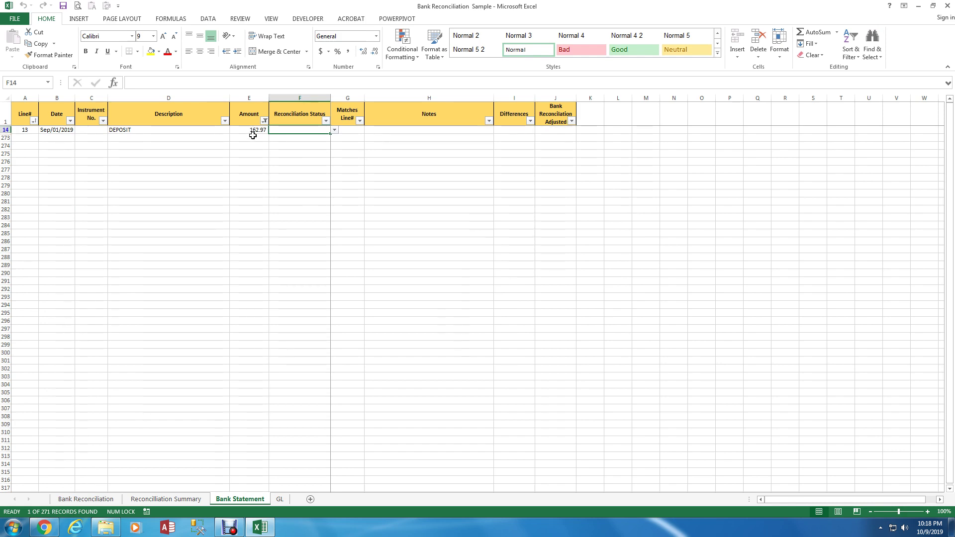
{"action": "left_click", "coordinate": [103, 500]}
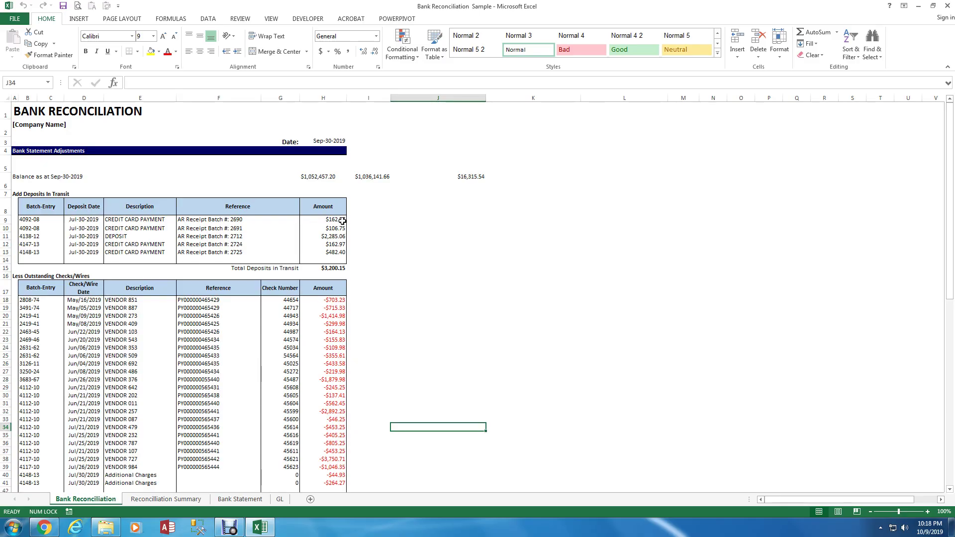
{"action": "left_click", "coordinate": [192, 500]}
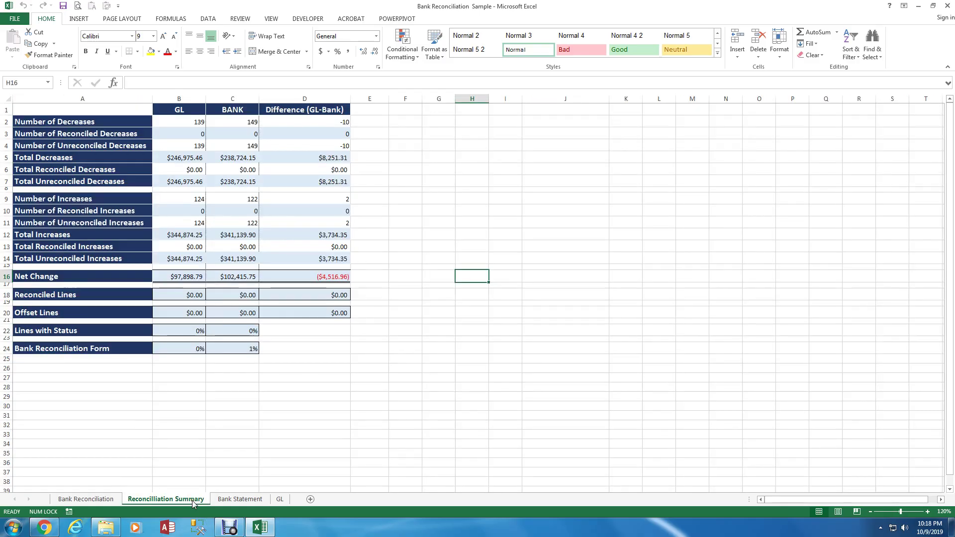
{"action": "left_click", "coordinate": [239, 499]}
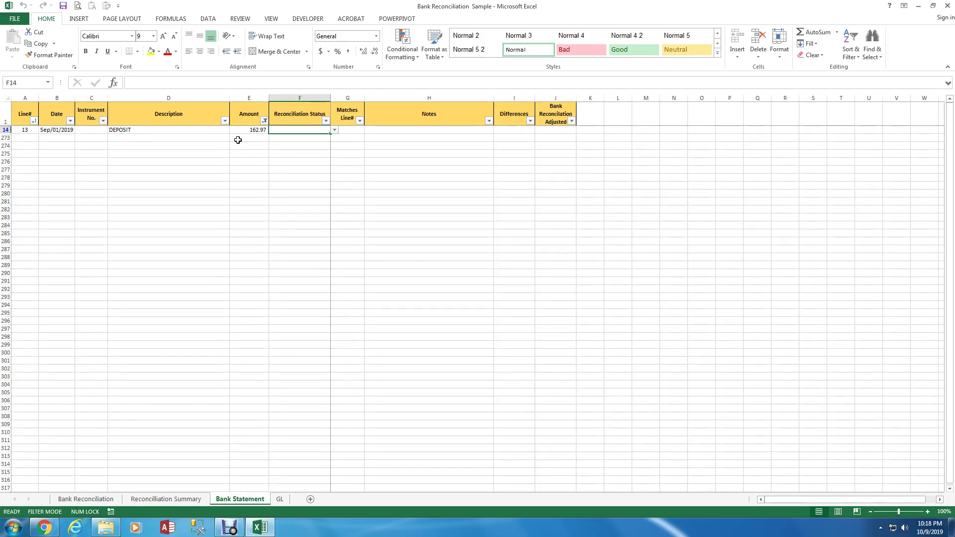
{"action": "left_click", "coordinate": [108, 499]}
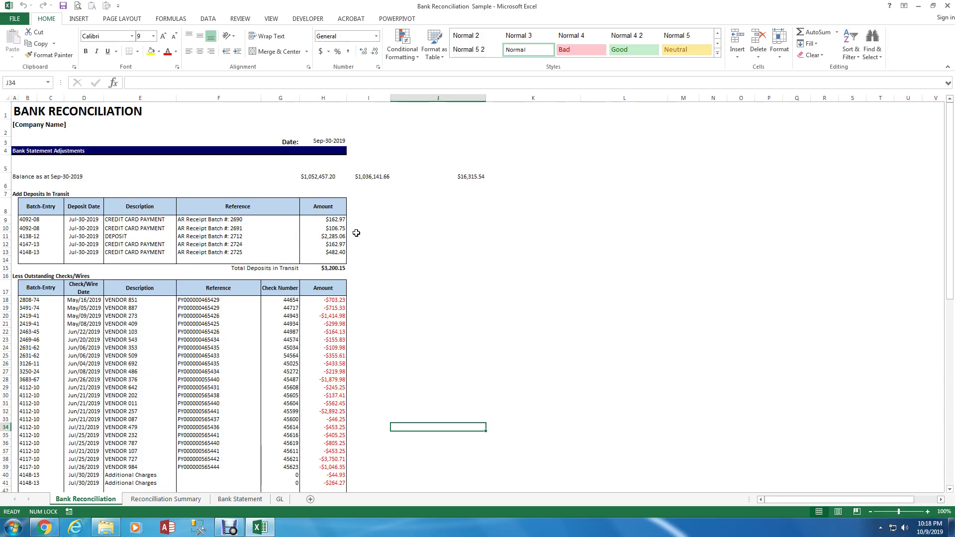
- Convert the $162.97 Batch 2690 deposit in H9 into a GL adjustment
{"action": "scroll", "coordinate": [320, 382], "scroll_direction": "down", "scroll_amount": 3}
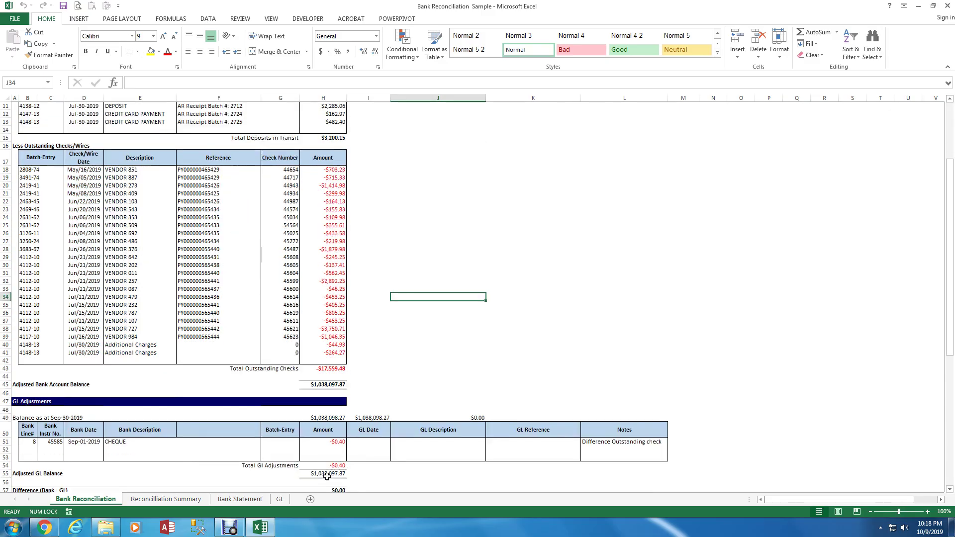
{"action": "scroll", "coordinate": [326, 477], "scroll_direction": "up", "scroll_amount": 2}
{"action": "scroll", "coordinate": [326, 476], "scroll_direction": "up", "scroll_amount": 1}
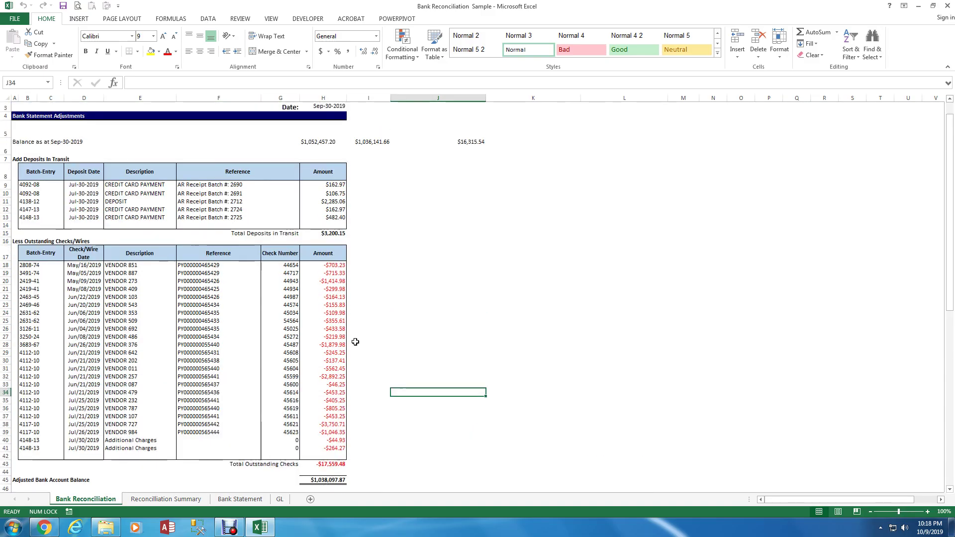
{"action": "right_click", "coordinate": [337, 185]}
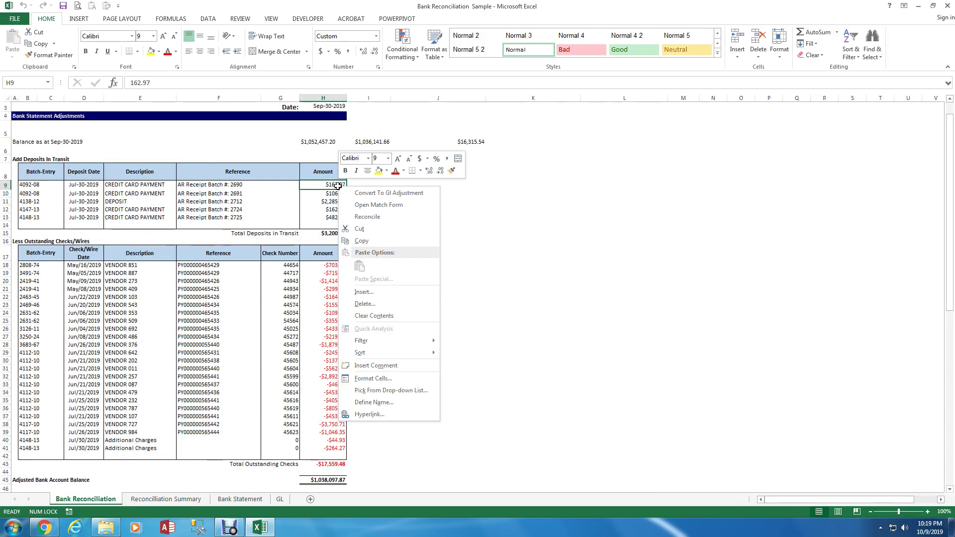
{"action": "left_click", "coordinate": [363, 195]}
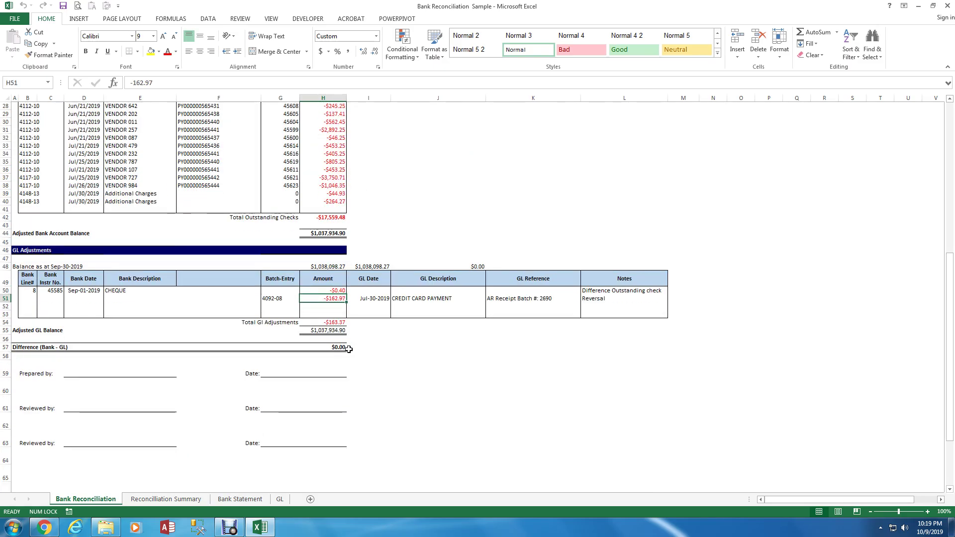
{"action": "scroll", "coordinate": [278, 400], "scroll_direction": "up", "scroll_amount": 7}
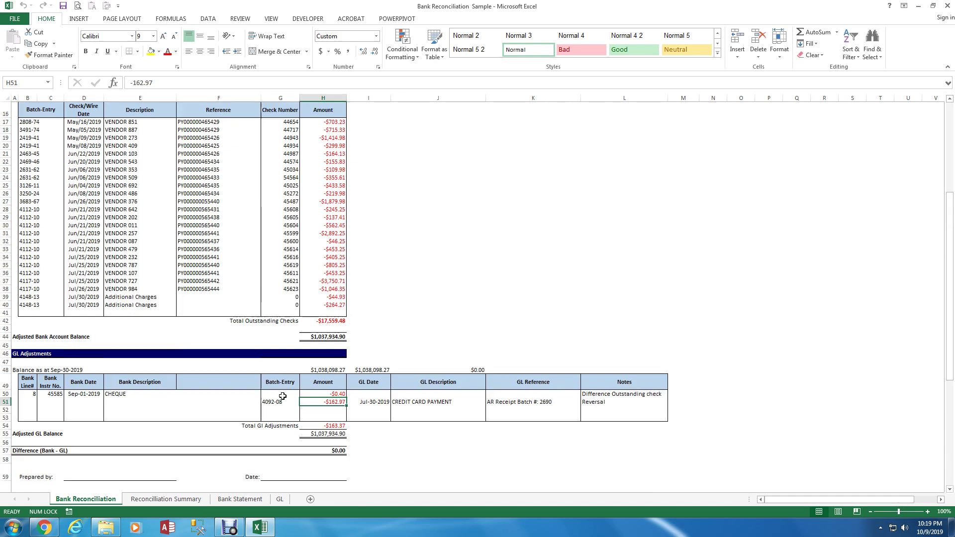
{"action": "scroll", "coordinate": [303, 312], "scroll_direction": "up", "scroll_amount": 1}
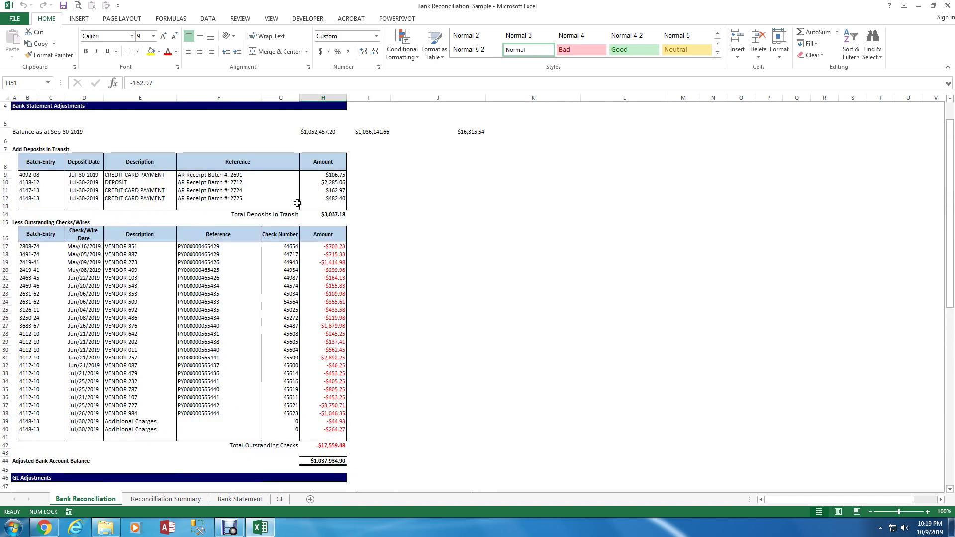
{"action": "scroll", "coordinate": [327, 268], "scroll_direction": "down", "scroll_amount": 2}
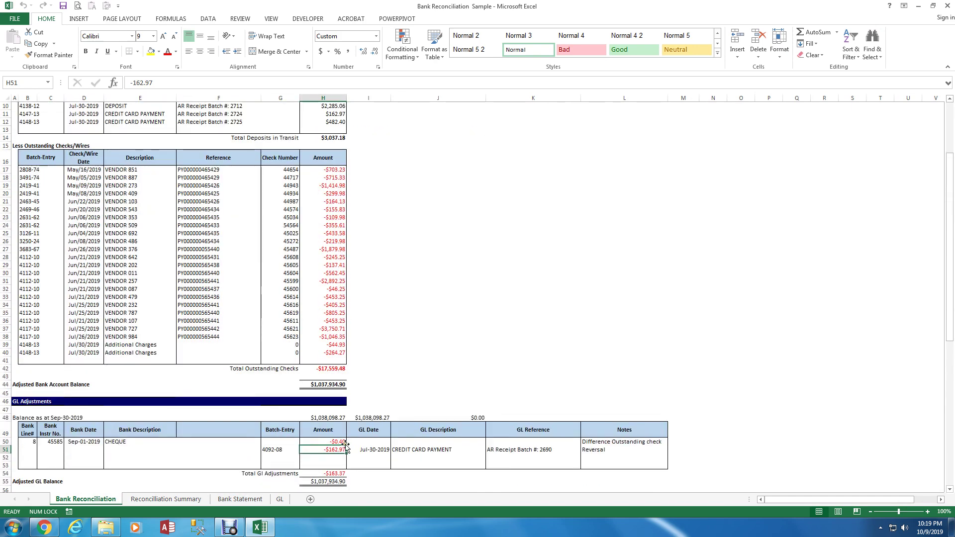
- Set Bank Statement line 13's status to Deposit In Transit and its Adjusted flag to TRUE
{"action": "left_click", "coordinate": [252, 504]}
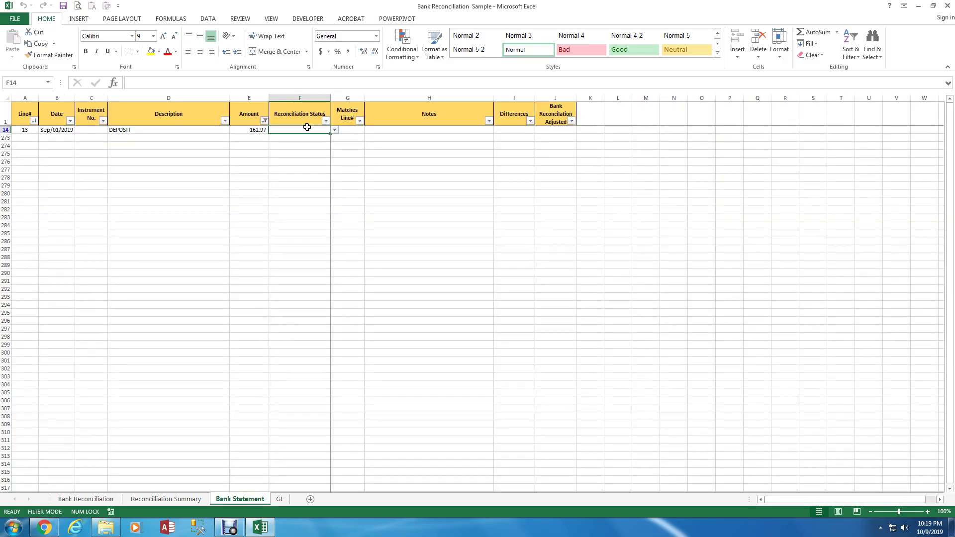
{"action": "left_click", "coordinate": [335, 129]}
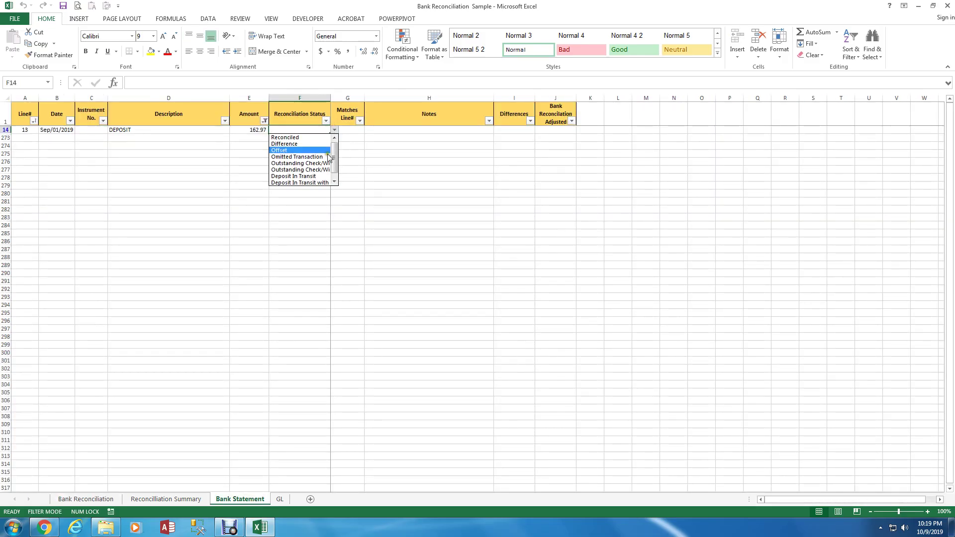
{"action": "left_click", "coordinate": [326, 176]}
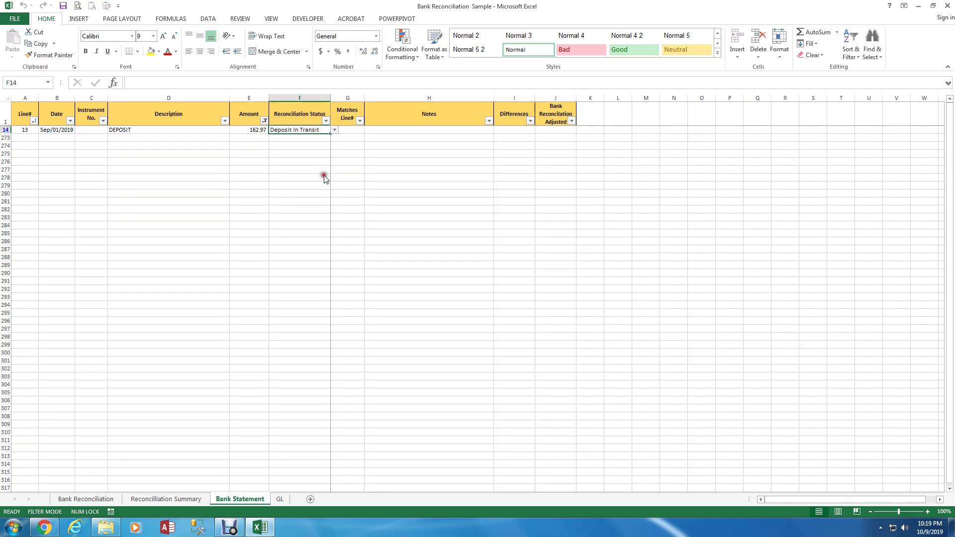
{"action": "left_click", "coordinate": [304, 143]}
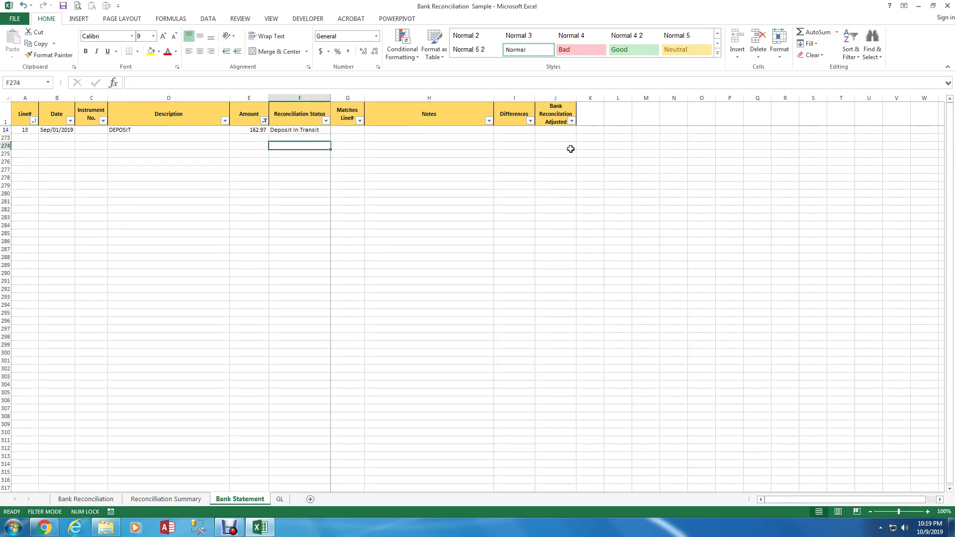
{"action": "left_click", "coordinate": [562, 131]}
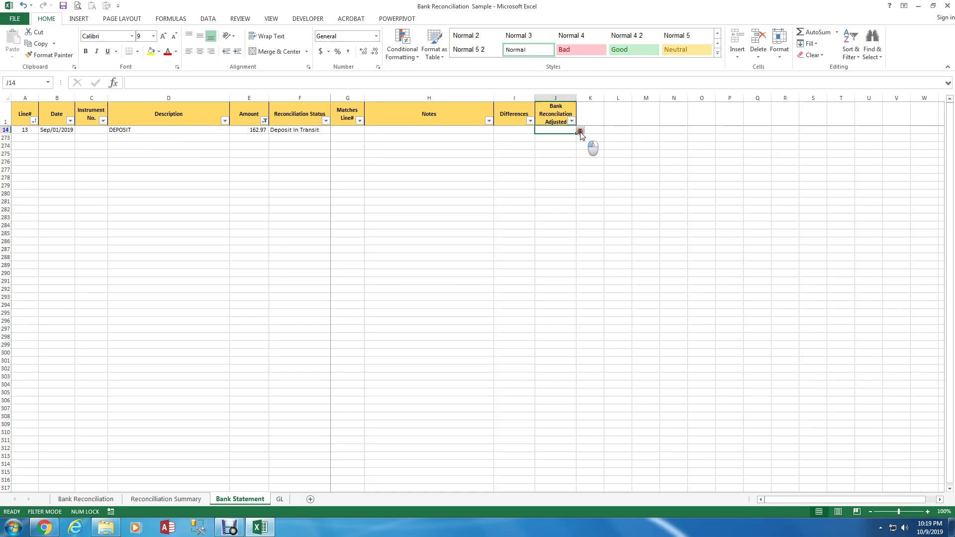
{"action": "left_click", "coordinate": [580, 130]}
{"action": "left_click", "coordinate": [572, 137]}
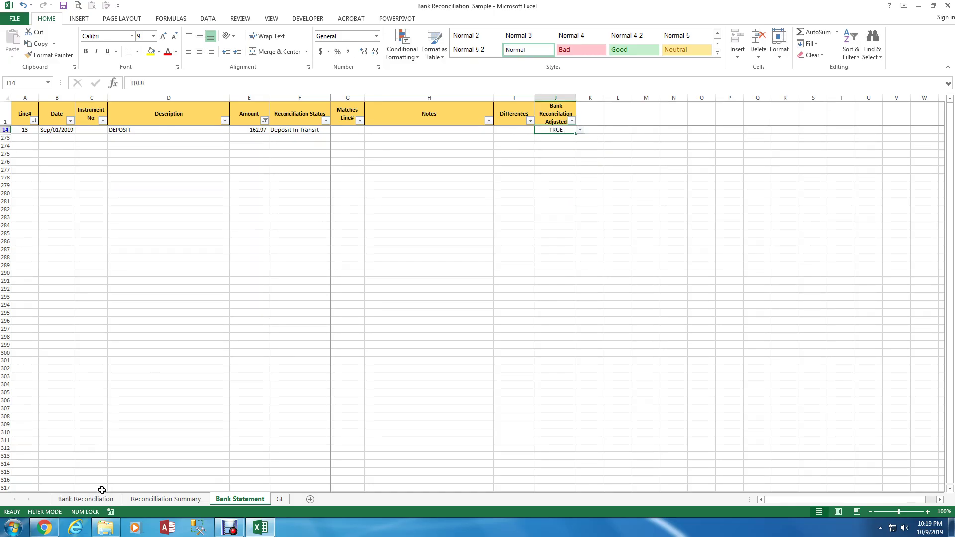
- Delete row 11, the $162.97 Batch 2724 deposit, from the Bank Reconciliation form
{"action": "left_click", "coordinate": [85, 499]}
{"action": "scroll", "coordinate": [349, 465], "scroll_direction": "down", "scroll_amount": 2}
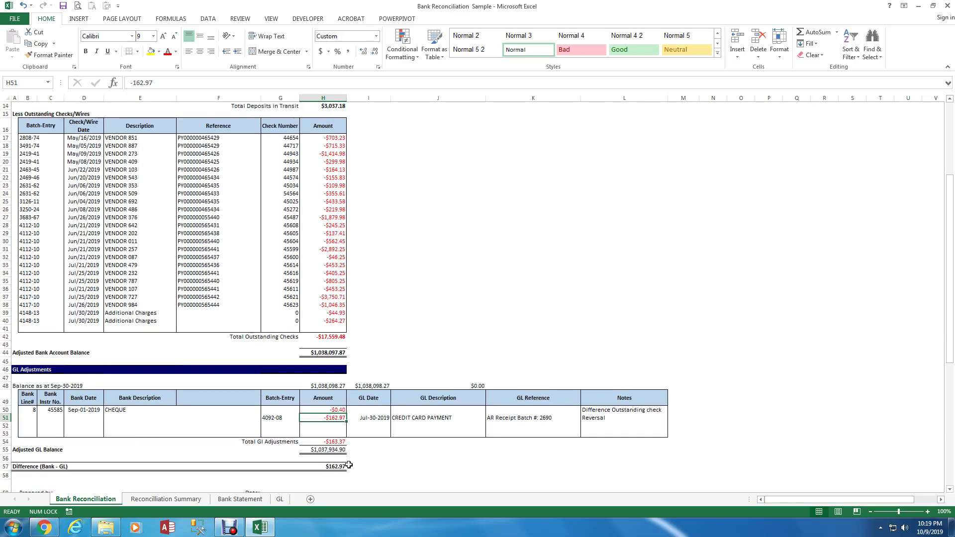
{"action": "scroll", "coordinate": [349, 465], "scroll_direction": "up", "scroll_amount": 3}
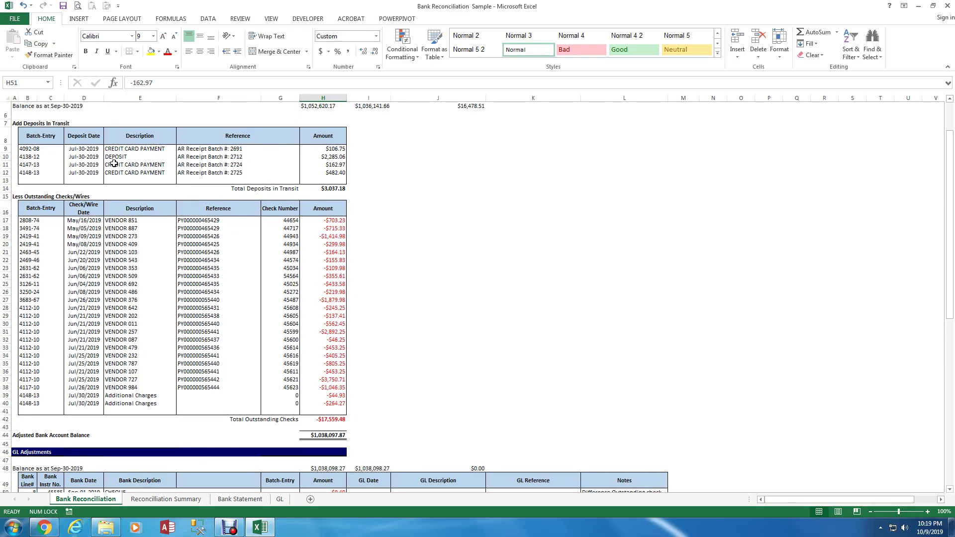
{"action": "left_click", "coordinate": [4, 165]}
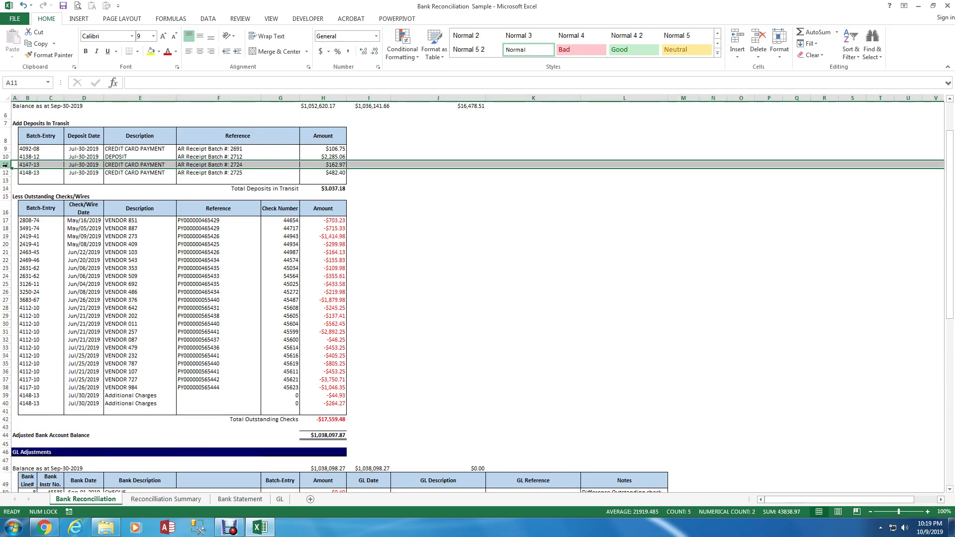
{"action": "right_click", "coordinate": [5, 165]}
{"action": "left_click", "coordinate": [55, 248]}
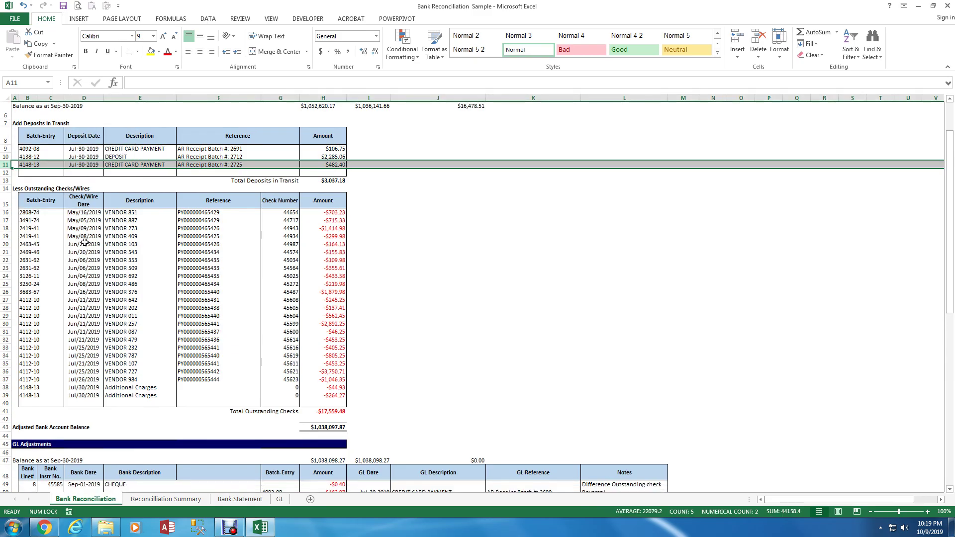
{"action": "left_click", "coordinate": [383, 257]}
- Run Reconcile keeping previous transactions, then acknowledge the GL line 38 possible-match warning
{"action": "right_click", "coordinate": [401, 238]}
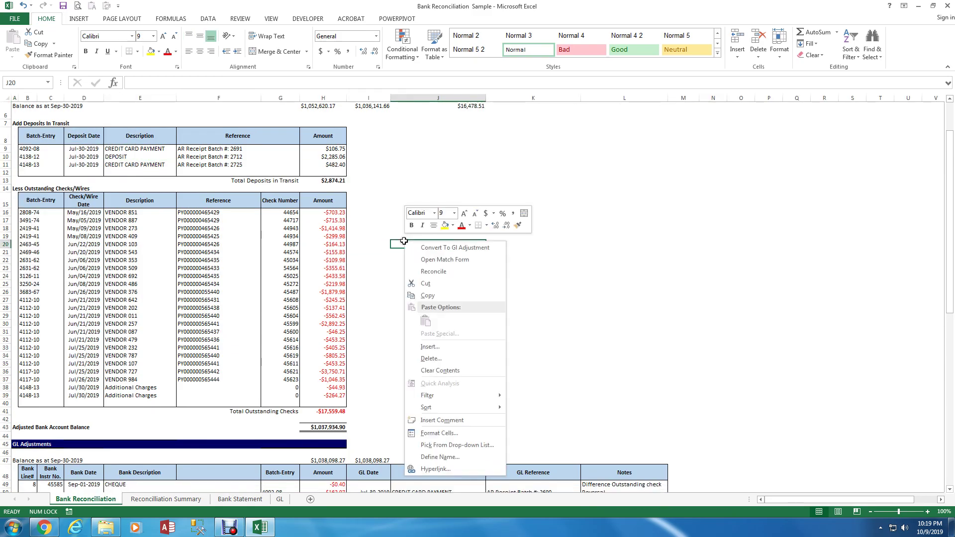
{"action": "left_click", "coordinate": [453, 272]}
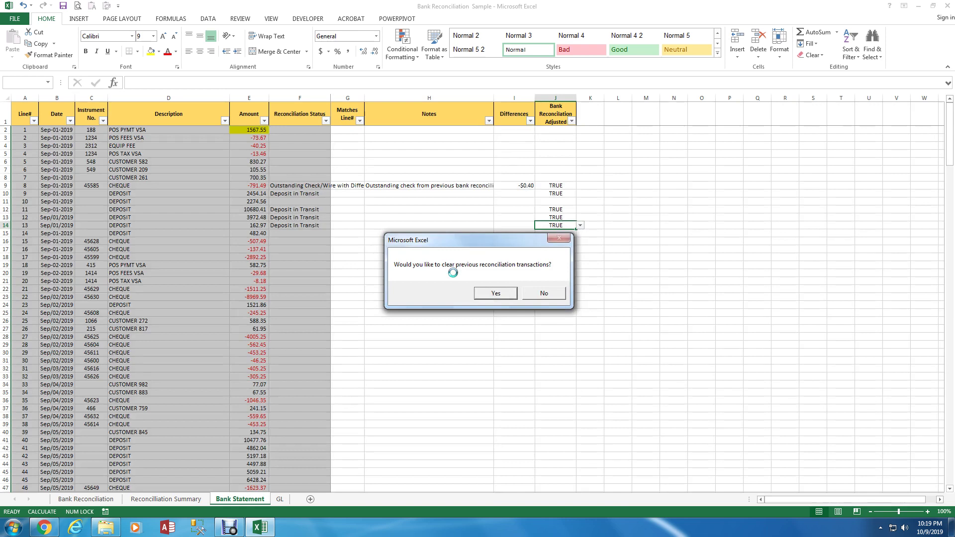
{"action": "left_click", "coordinate": [547, 294]}
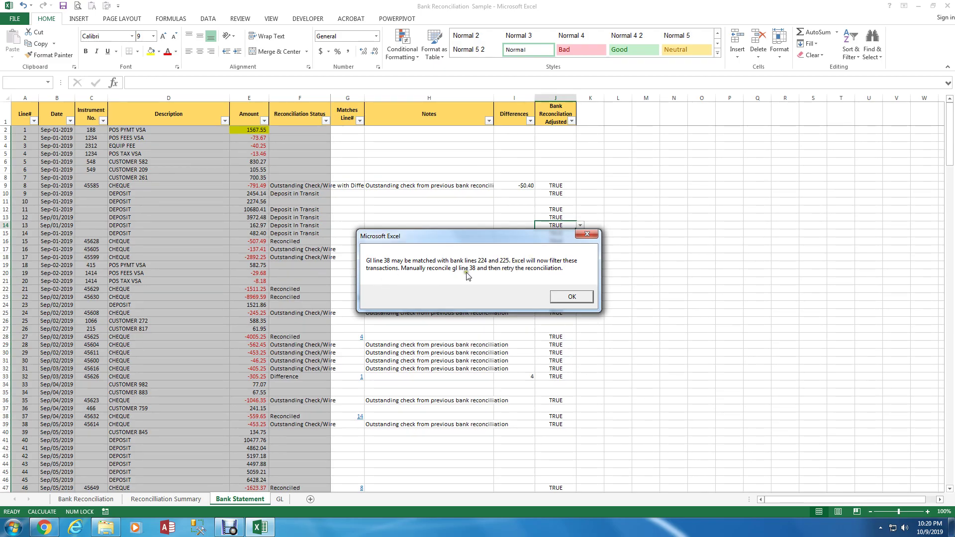
{"action": "left_click", "coordinate": [572, 297]}
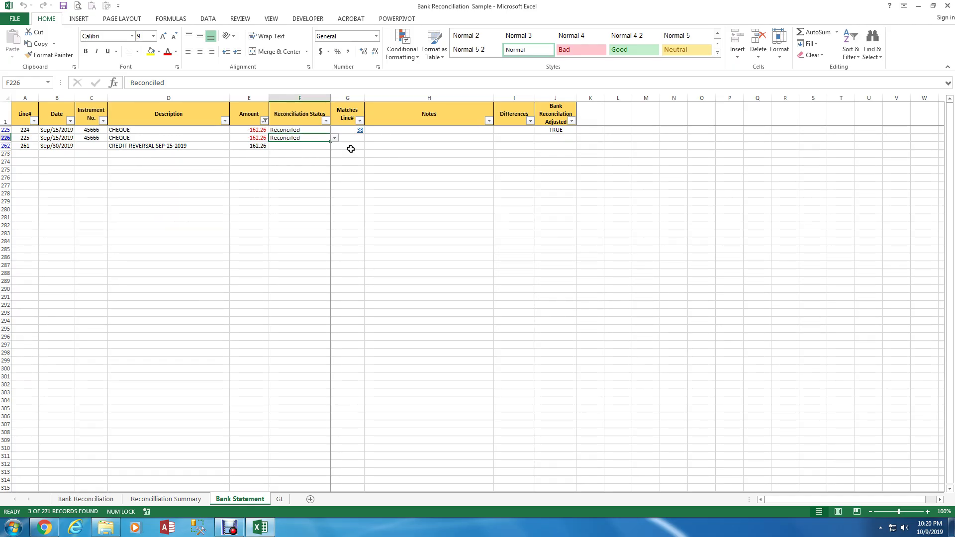
- Set the reconciliation status of bank lines 225 and 261 to Offset
{"action": "left_click", "coordinate": [334, 138]}
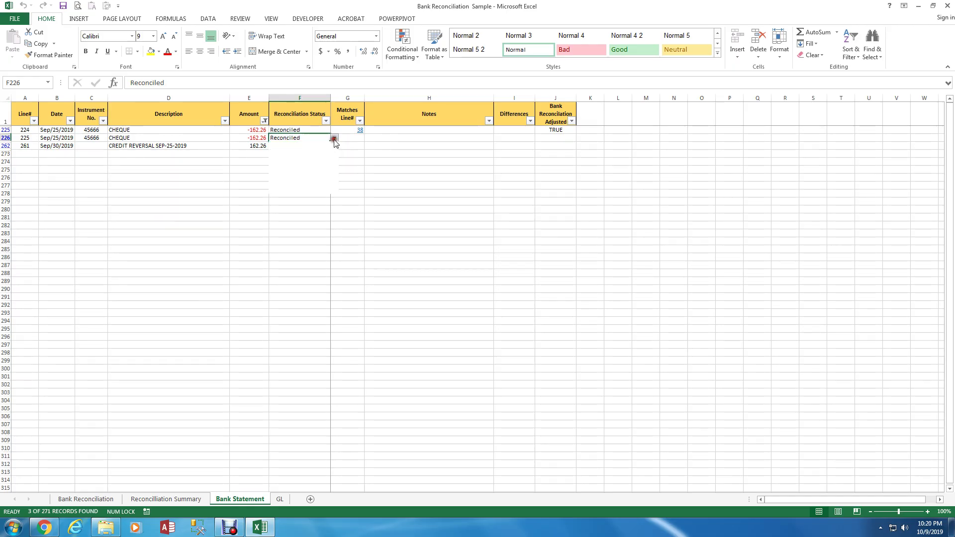
{"action": "left_click", "coordinate": [318, 159]}
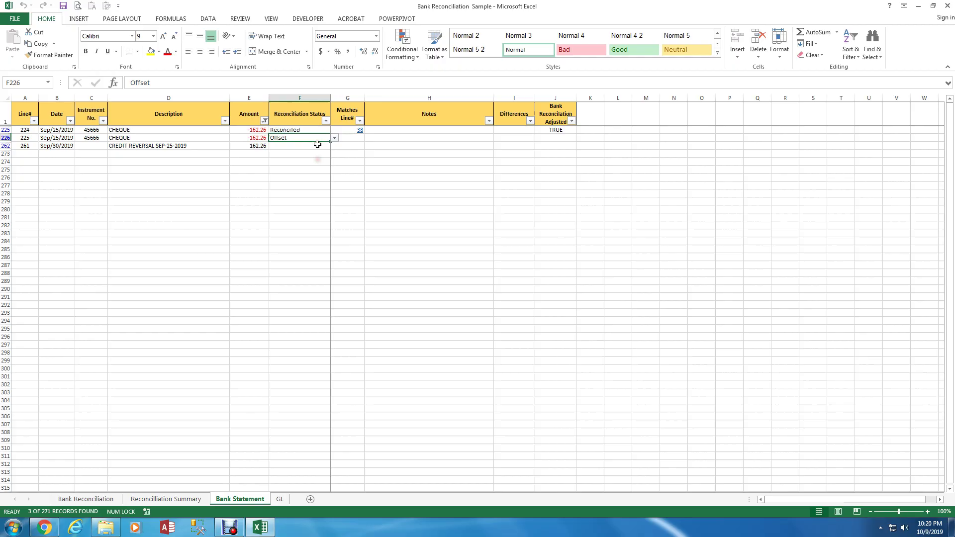
{"action": "left_click", "coordinate": [316, 146]}
{"action": "left_click", "coordinate": [333, 145]}
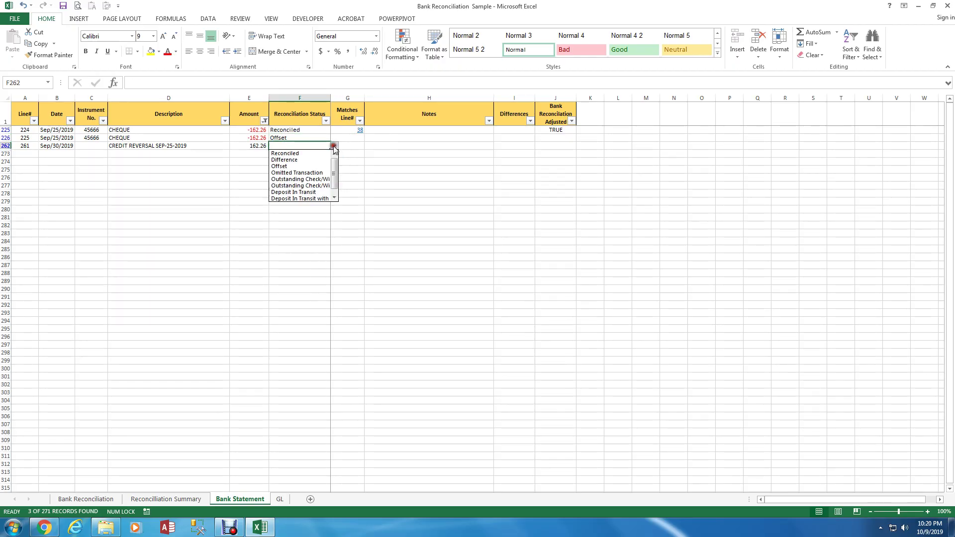
{"action": "left_click", "coordinate": [319, 168]}
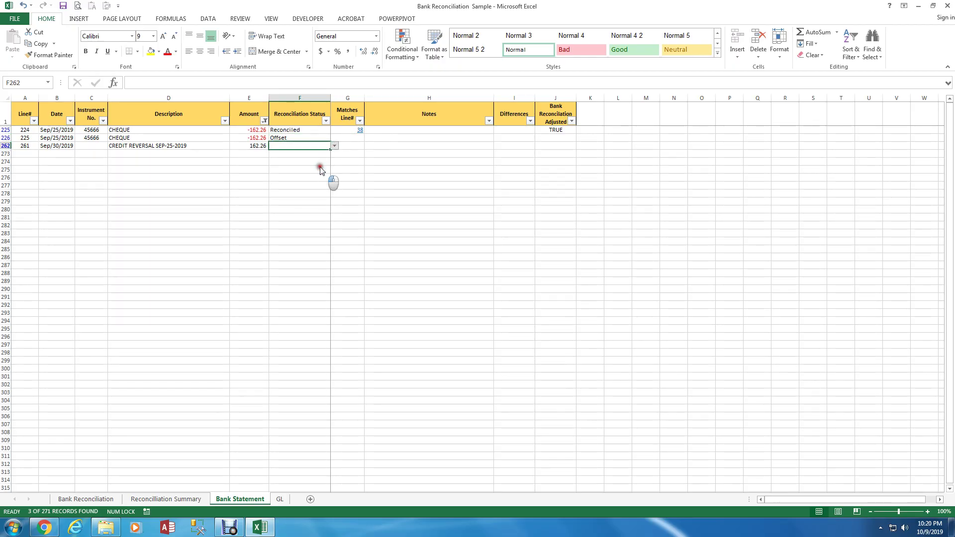
- Rerun the automatic reconciliation, keeping the previous reconciliation transactions
{"action": "right_click", "coordinate": [344, 178]}
{"action": "left_click", "coordinate": [374, 232]}
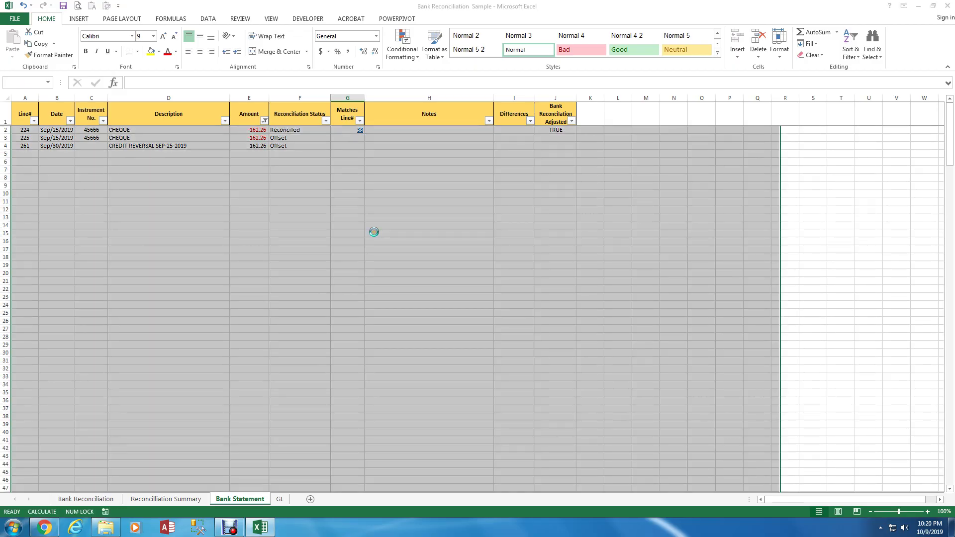
{"action": "left_click", "coordinate": [543, 294]}
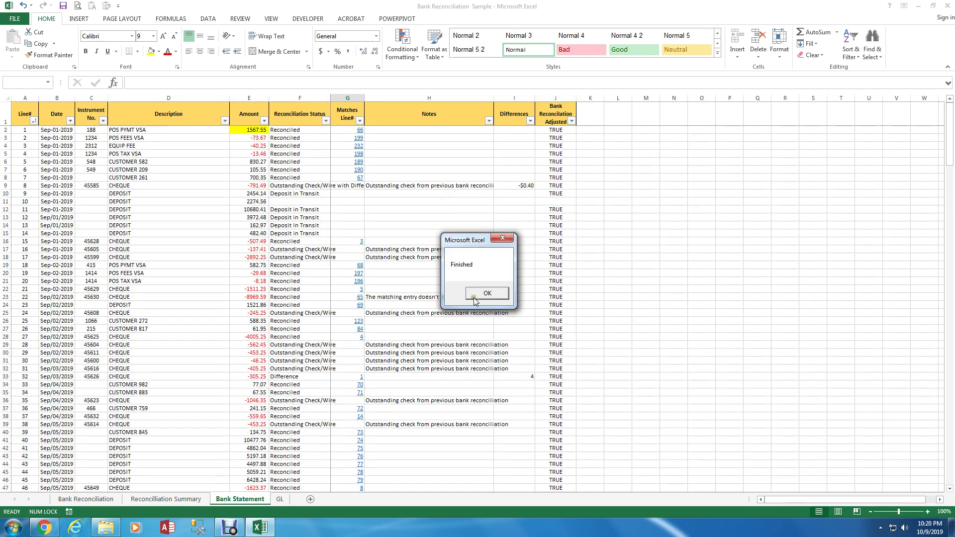
{"action": "left_click", "coordinate": [487, 293]}
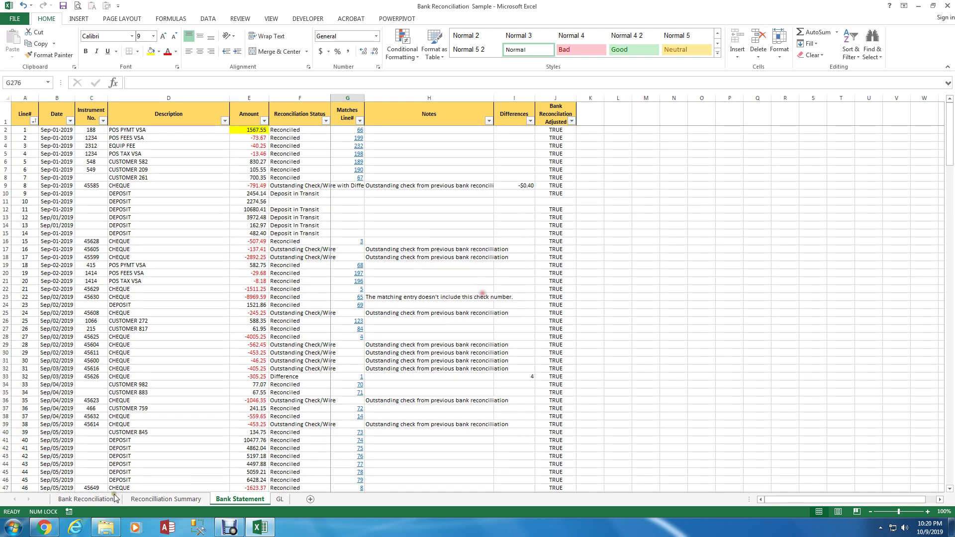
{"action": "left_click", "coordinate": [139, 500]}
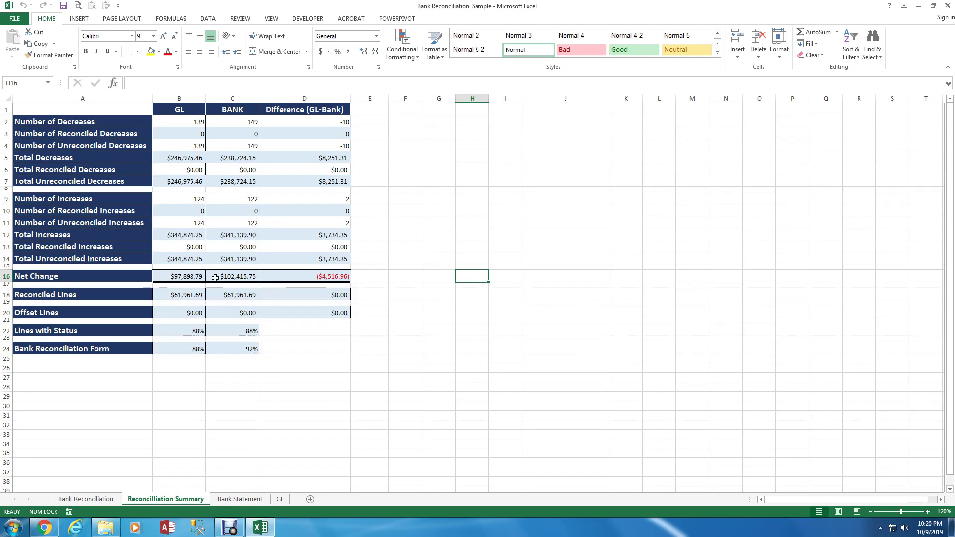
{"action": "left_click", "coordinate": [113, 500]}
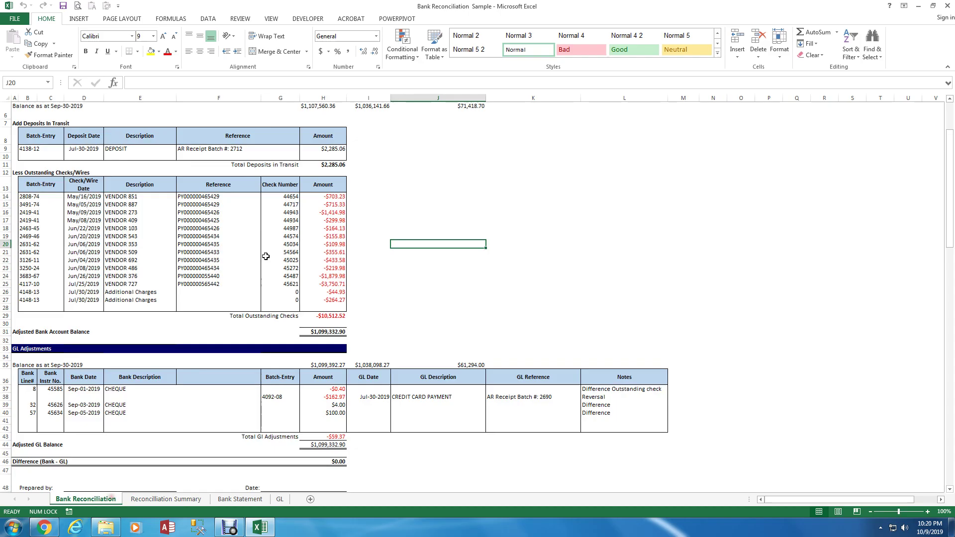
{"action": "scroll", "coordinate": [320, 252], "scroll_direction": "up", "scroll_amount": 2}
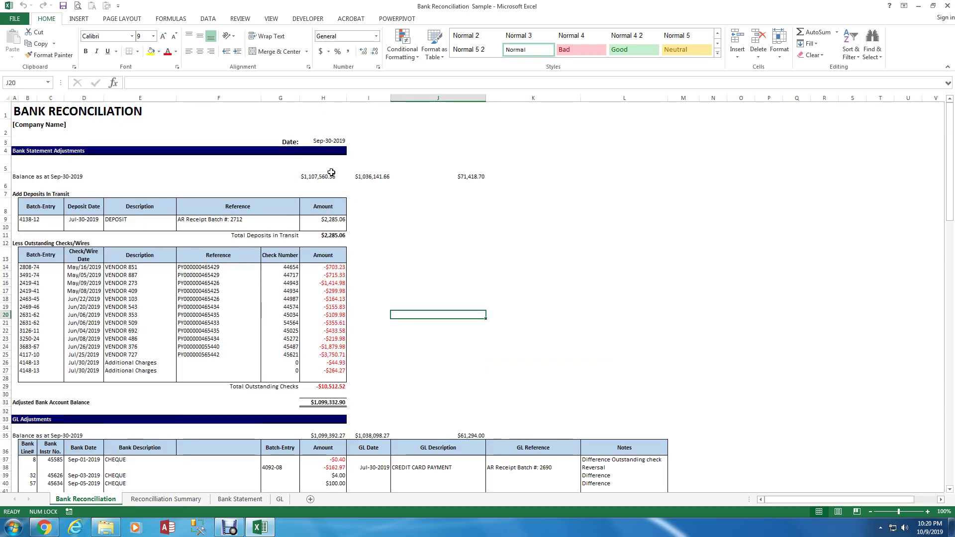
{"action": "left_click", "coordinate": [370, 177]}
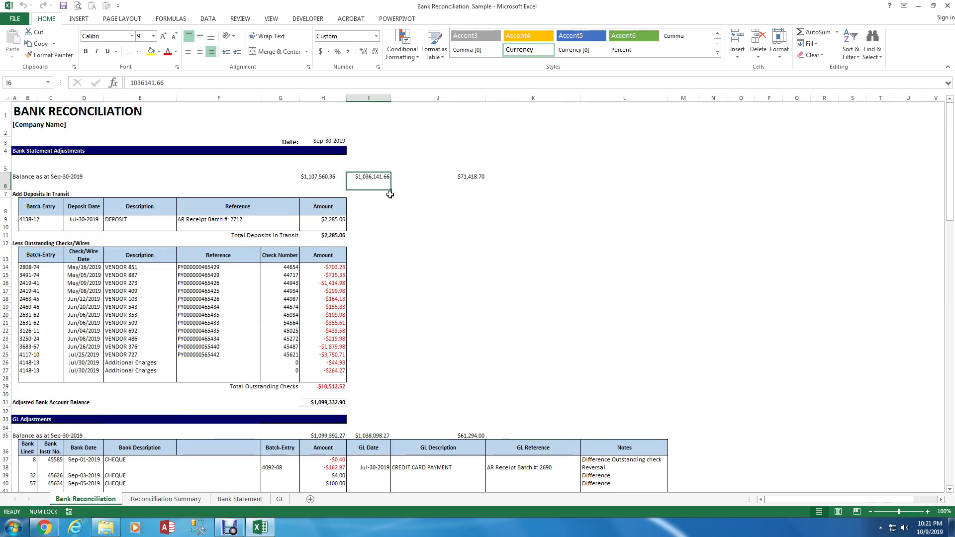
{"action": "scroll", "coordinate": [388, 234], "scroll_direction": "down", "scroll_amount": 3}
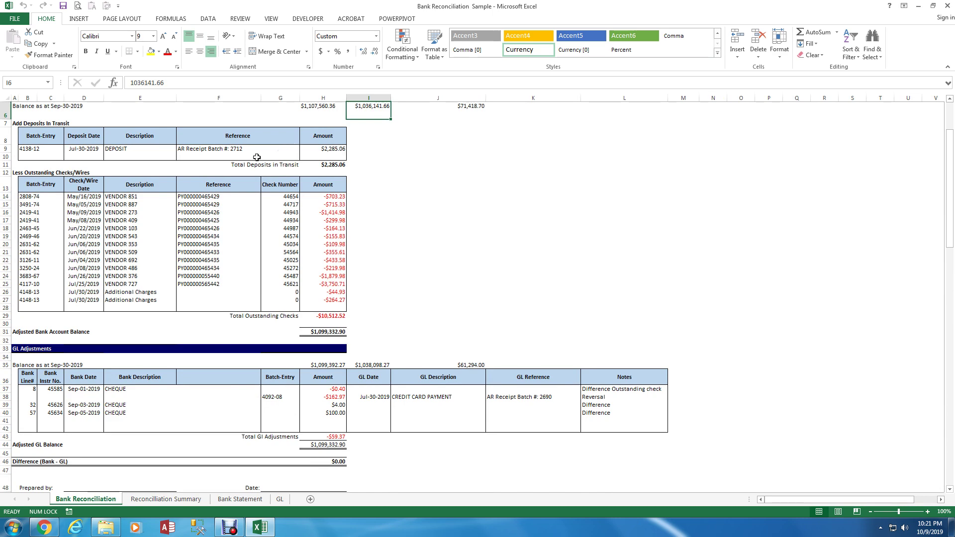
- Filter the Bank Statement's Reconciliation Status column to (Blanks), leaving 21 unstatused lines
{"action": "left_click", "coordinate": [200, 499]}
{"action": "left_click", "coordinate": [222, 500]}
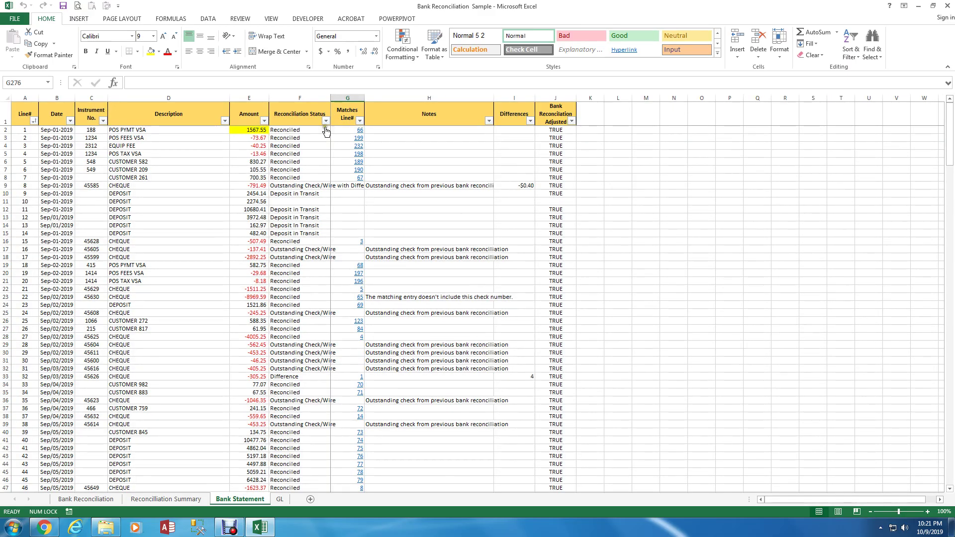
{"action": "left_click", "coordinate": [326, 121]}
{"action": "left_click", "coordinate": [244, 217]}
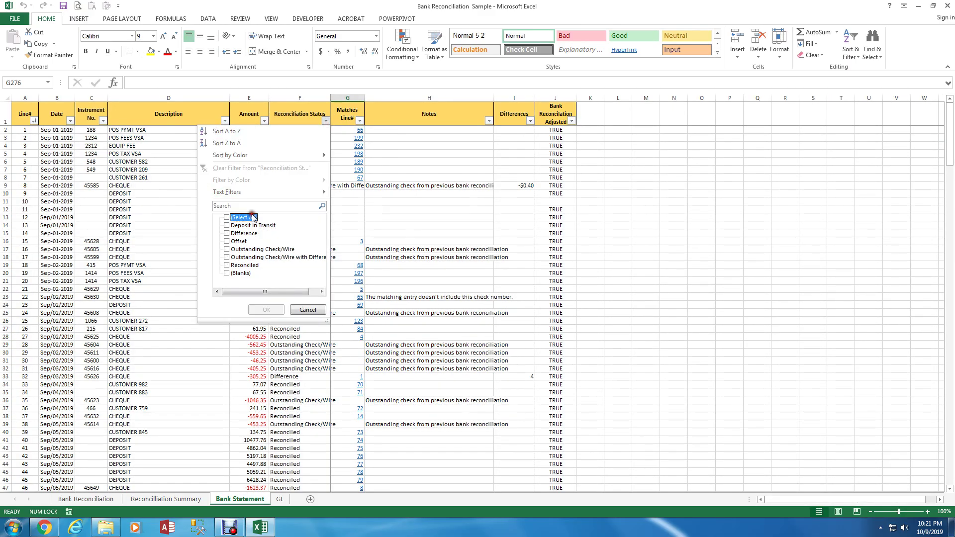
{"action": "left_click", "coordinate": [246, 265]}
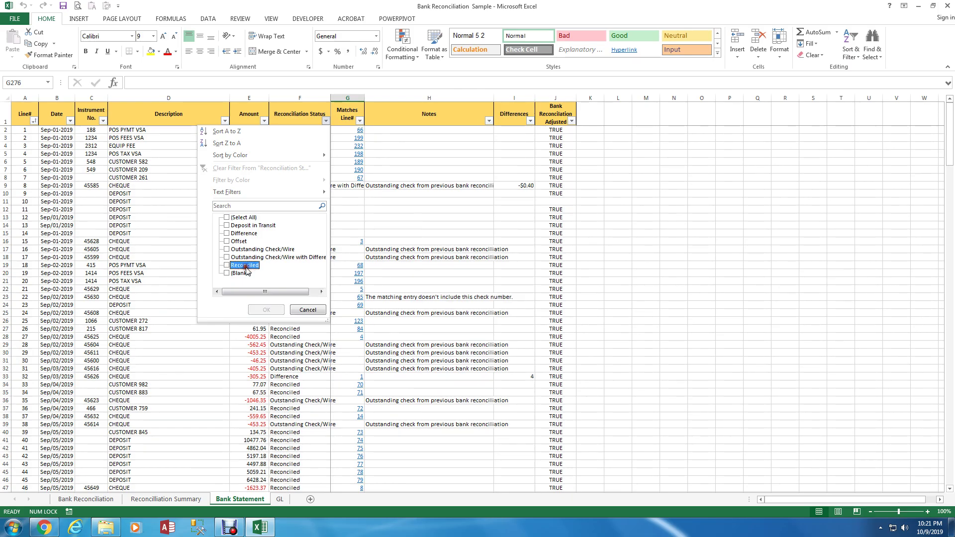
{"action": "left_click", "coordinate": [241, 273]}
{"action": "left_click", "coordinate": [266, 310]}
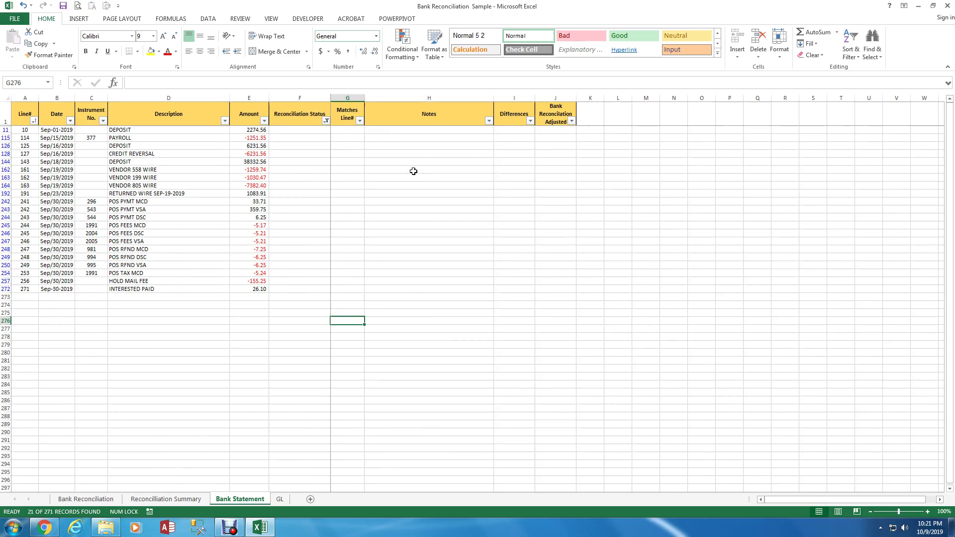
- Open the match form and select the $6,231.56 CREDIT REVERSAL and DEPOSIT bank transactions
{"action": "right_click", "coordinate": [374, 155]}
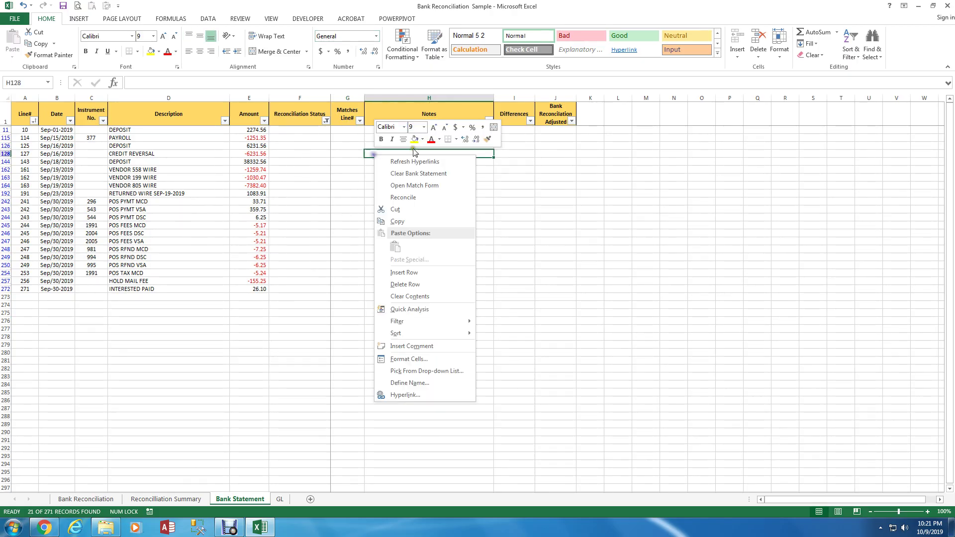
{"action": "left_click", "coordinate": [438, 186]}
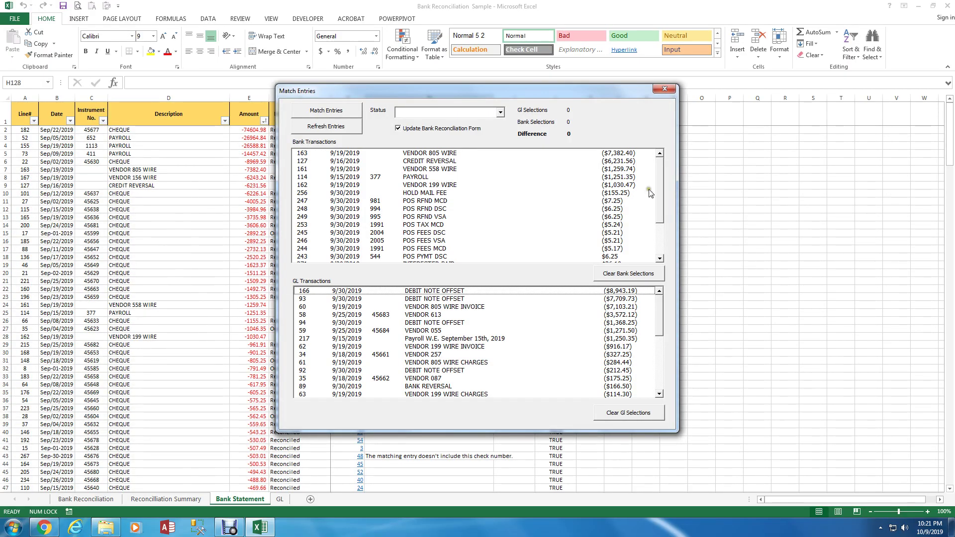
{"action": "scroll", "coordinate": [660, 204], "scroll_direction": "down", "scroll_amount": 2}
{"action": "scroll", "coordinate": [660, 204], "scroll_direction": "up", "scroll_amount": 2}
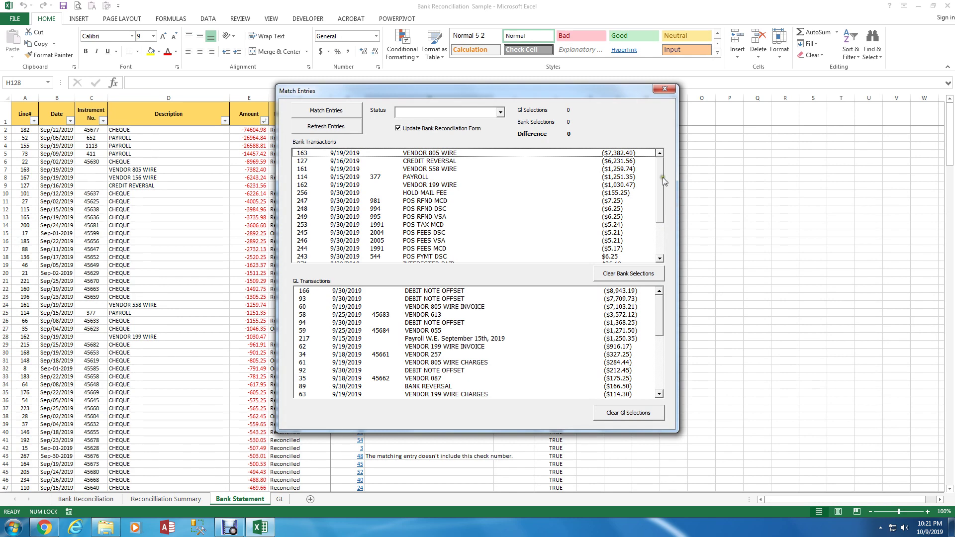
{"action": "left_click", "coordinate": [442, 164]}
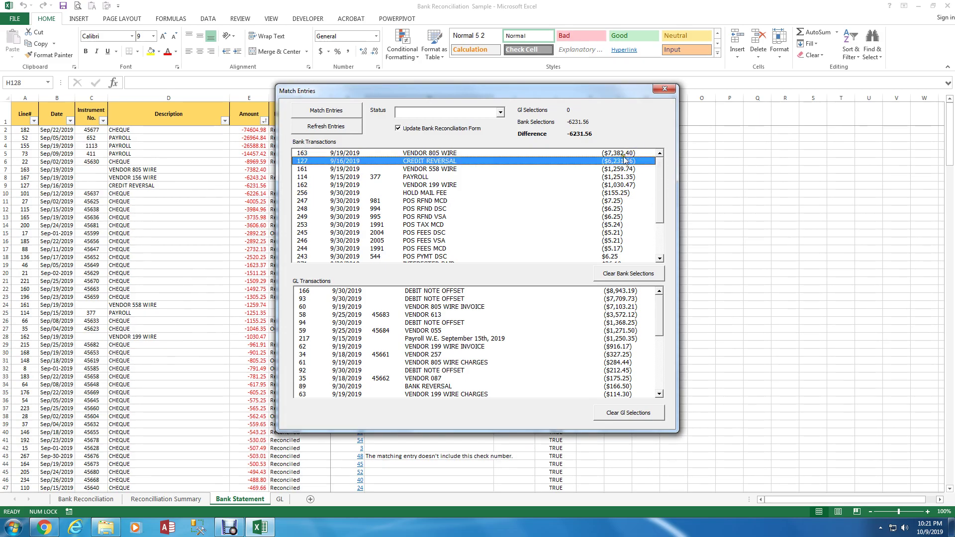
{"action": "scroll", "coordinate": [656, 181], "scroll_direction": "down", "scroll_amount": 2}
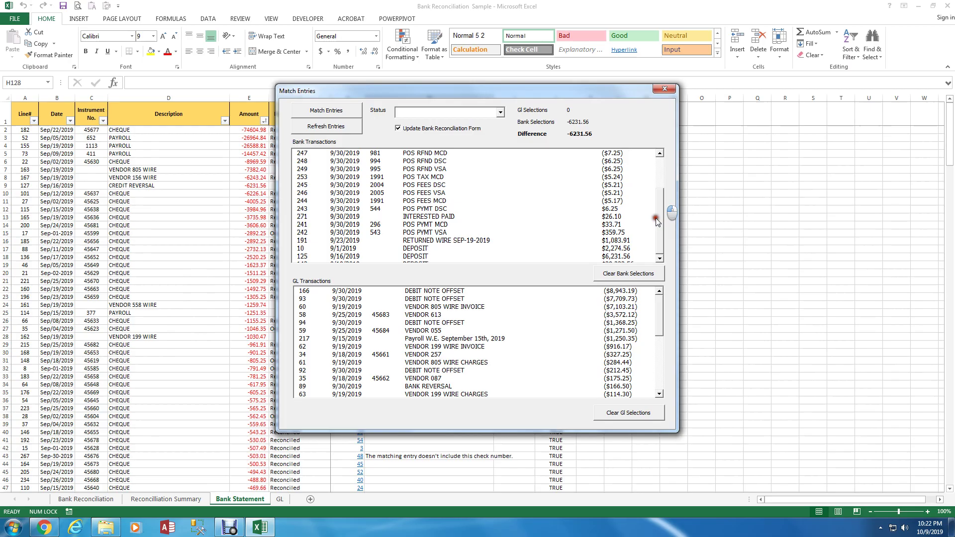
{"action": "left_click", "coordinate": [623, 258]}
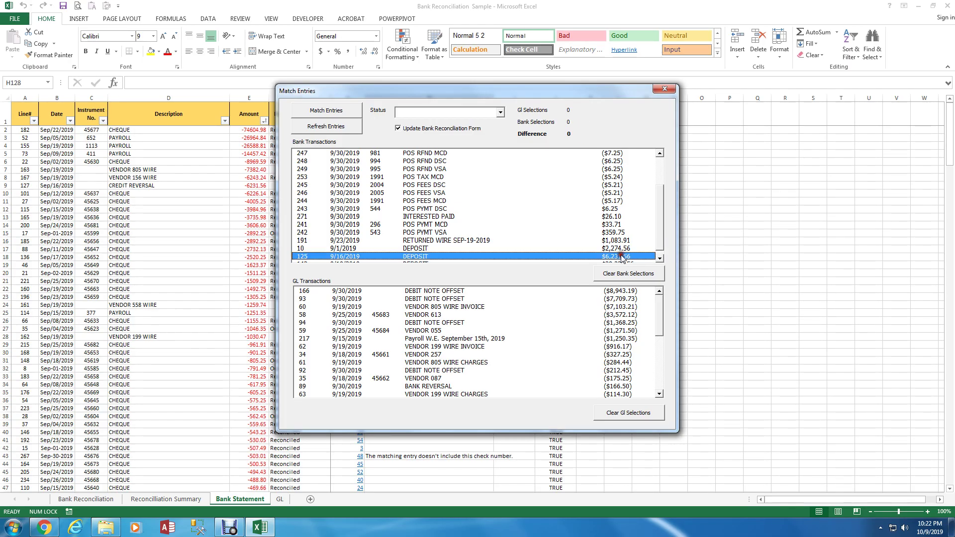
{"action": "scroll", "coordinate": [658, 226], "scroll_direction": "up", "scroll_amount": 2}
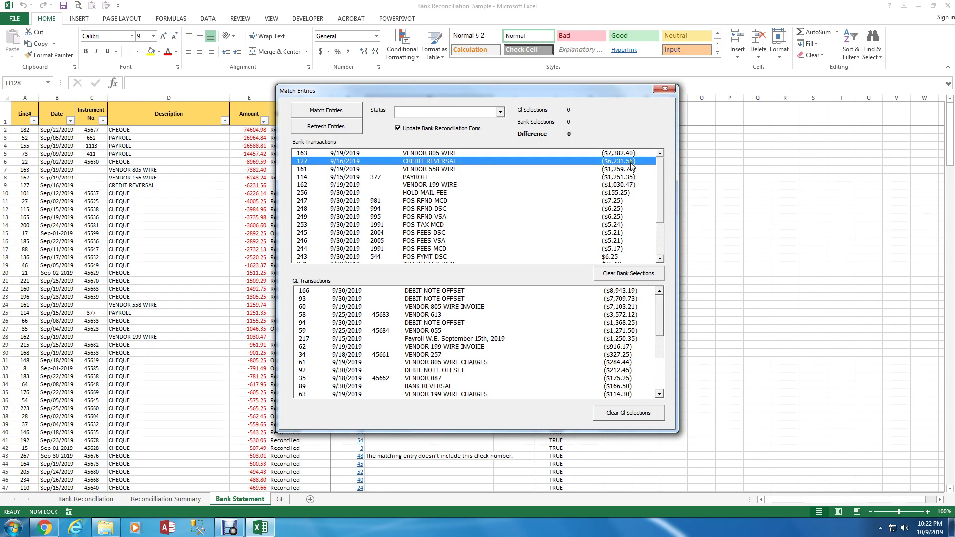
{"action": "scroll", "coordinate": [660, 180], "scroll_direction": "down", "scroll_amount": 2}
{"action": "scroll", "coordinate": [662, 234], "scroll_direction": "up", "scroll_amount": 2}
- Set the match status to Offset and move the form aside to view the sheet
{"action": "left_click", "coordinate": [500, 113]}
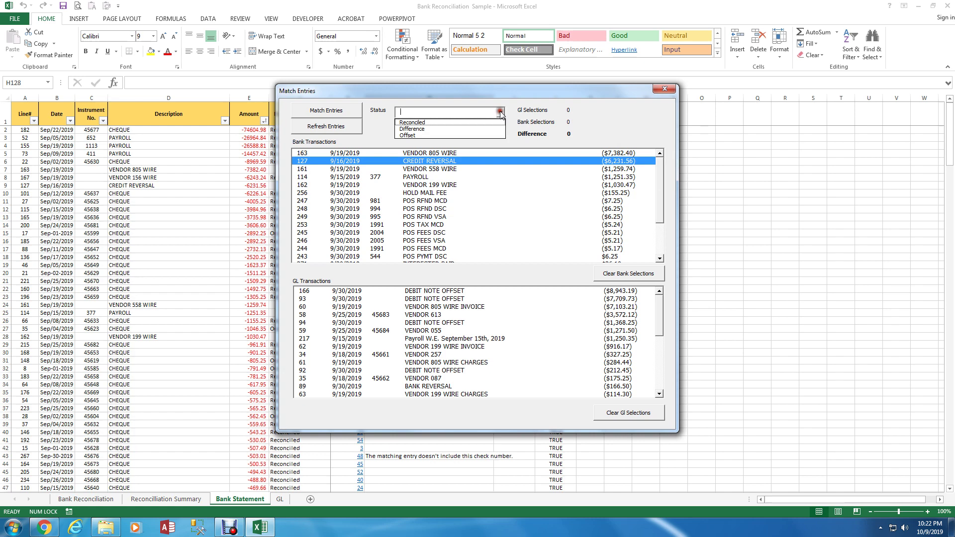
{"action": "left_click", "coordinate": [458, 135]}
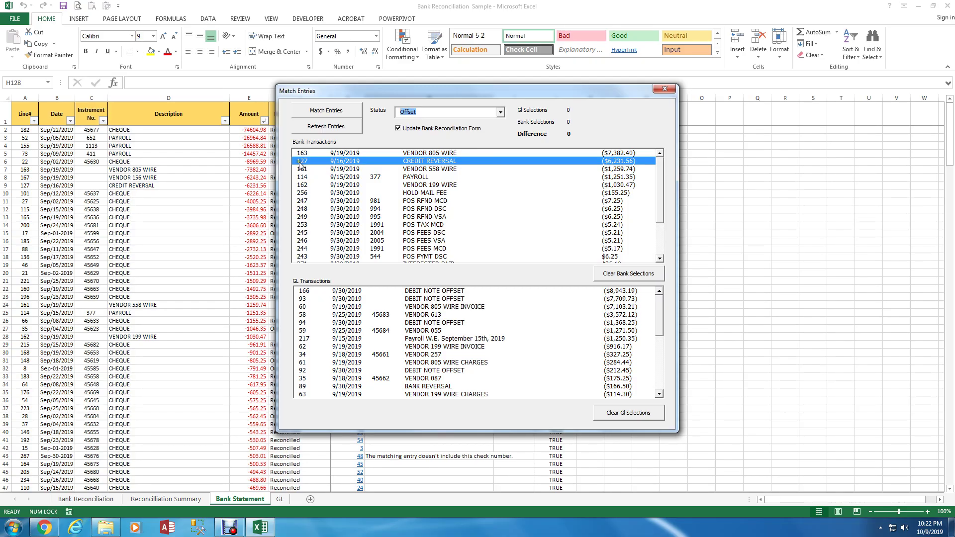
{"action": "scroll", "coordinate": [654, 204], "scroll_direction": "down", "scroll_amount": 6}
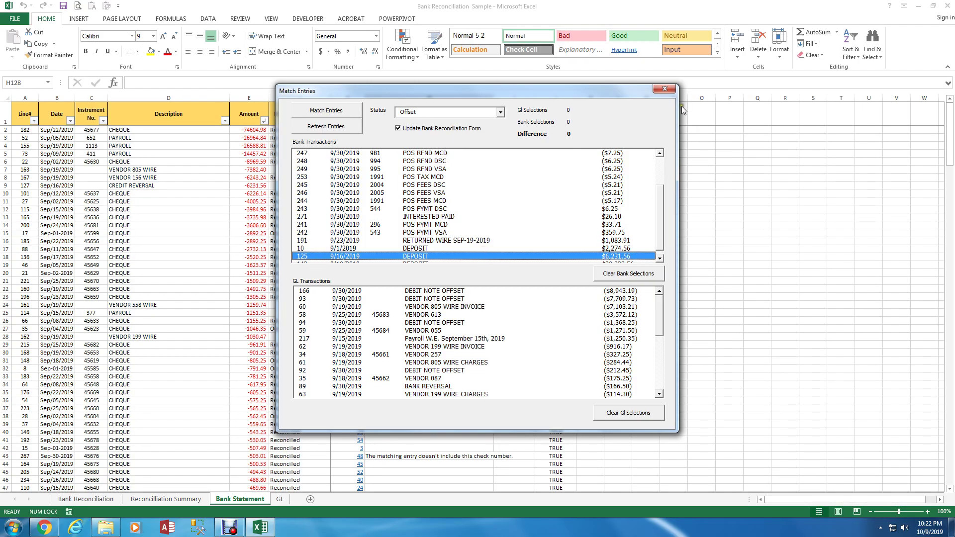
{"action": "left_click_drag", "start_coordinate": [550, 90], "coordinate": [627, 91]}
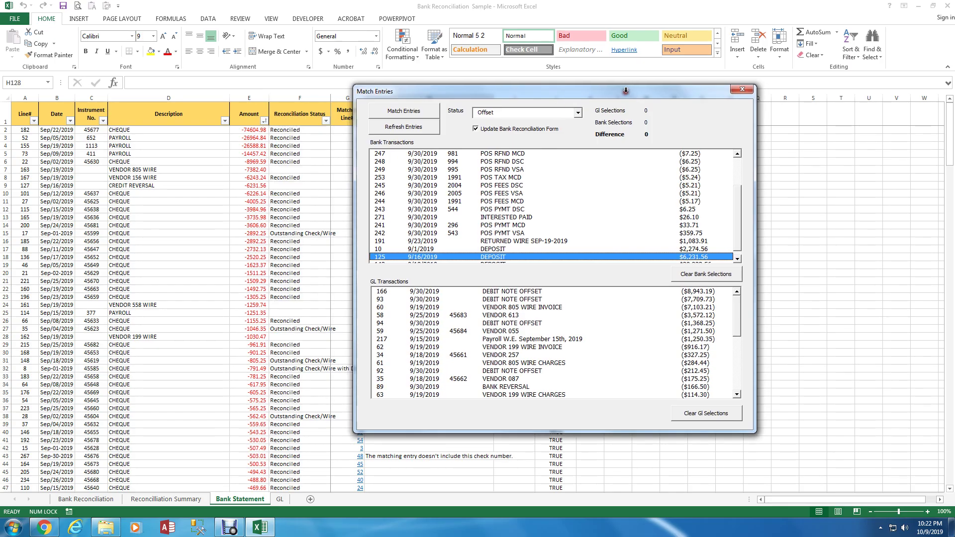
- Close the match form and filter Line# to show only lines 125 and 127
{"action": "left_click", "coordinate": [749, 93]}
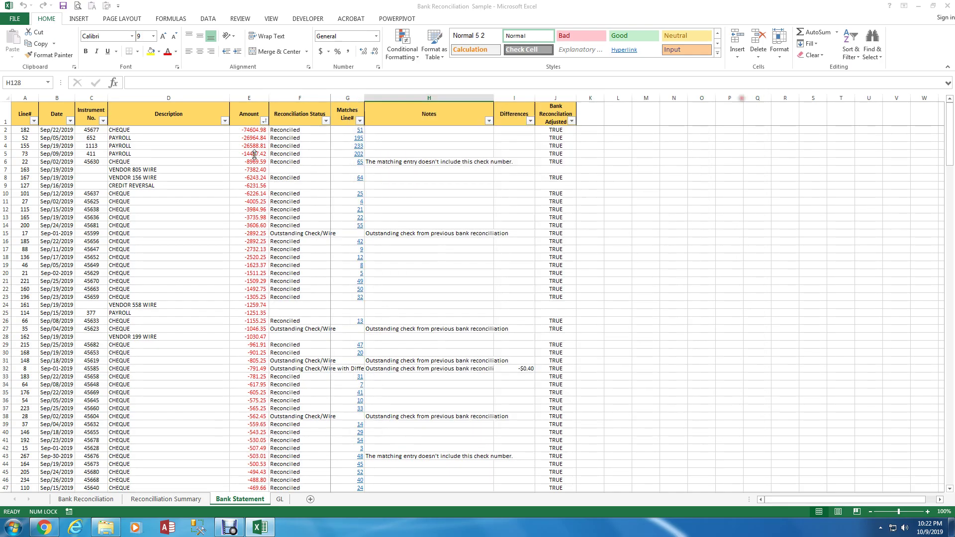
{"action": "left_click", "coordinate": [35, 122]}
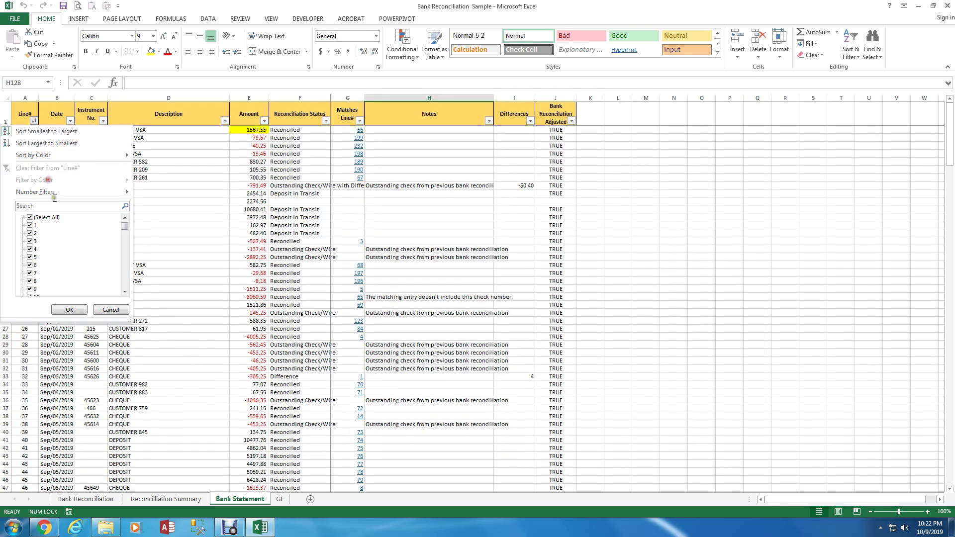
{"action": "left_click", "coordinate": [31, 219]}
{"action": "left_click_drag", "start_coordinate": [124, 226], "coordinate": [121, 249]}
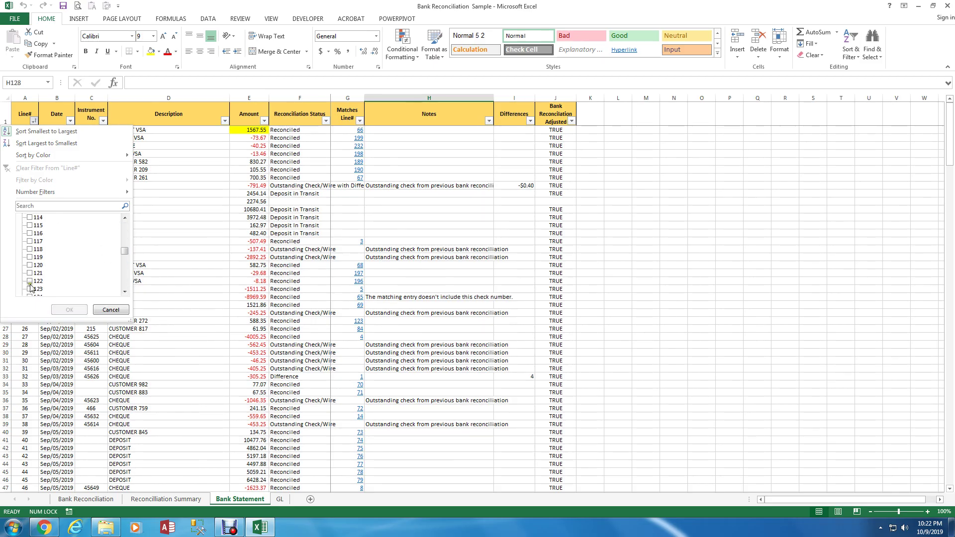
{"action": "left_click", "coordinate": [125, 292]}
{"action": "left_click", "coordinate": [124, 291]}
{"action": "left_click", "coordinate": [33, 290]}
{"action": "left_click", "coordinate": [124, 291]}
{"action": "left_click", "coordinate": [125, 292]}
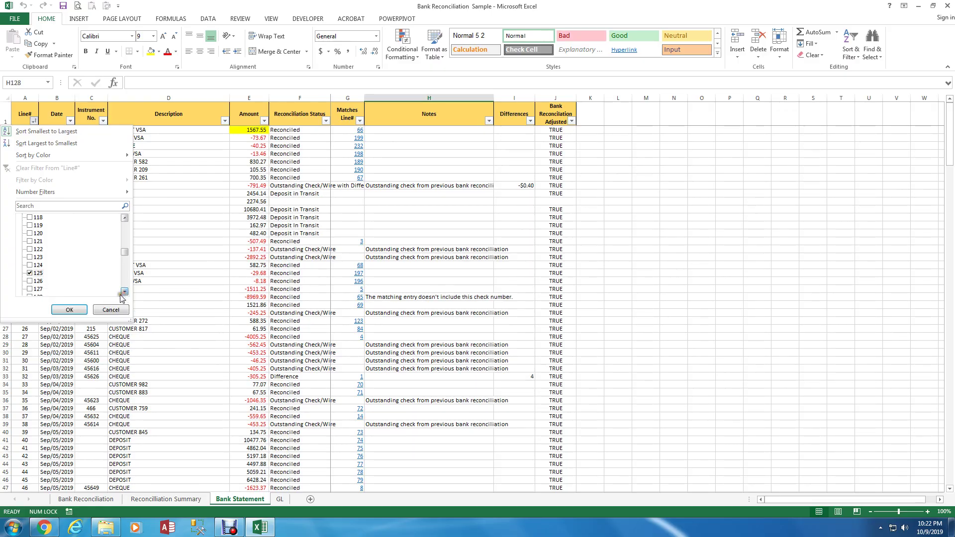
{"action": "left_click", "coordinate": [30, 289]}
{"action": "left_click", "coordinate": [70, 310]}
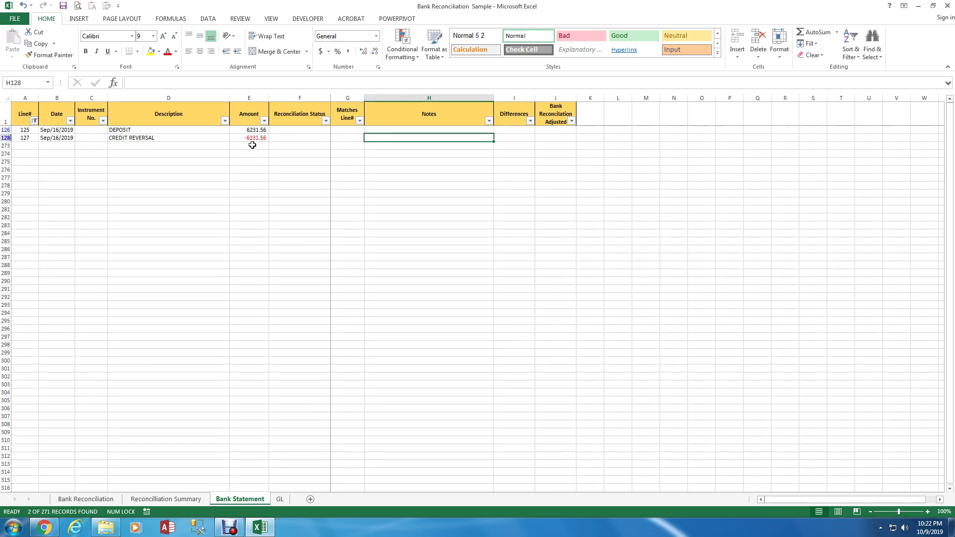
- Clear the Line# filter so all bank lines show again
{"action": "left_click", "coordinate": [34, 121]}
{"action": "left_click", "coordinate": [37, 169]}
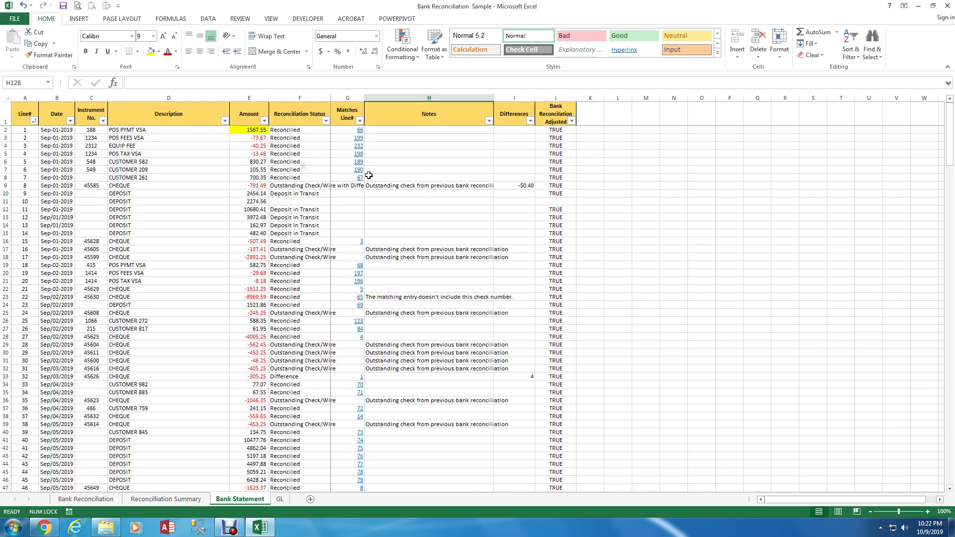
{"action": "right_click", "coordinate": [391, 208]}
- Match the $6,231.56 CREDIT REVERSAL with DEPOSIT line 125 as Offset and confirm completion
{"action": "left_click", "coordinate": [440, 238]}
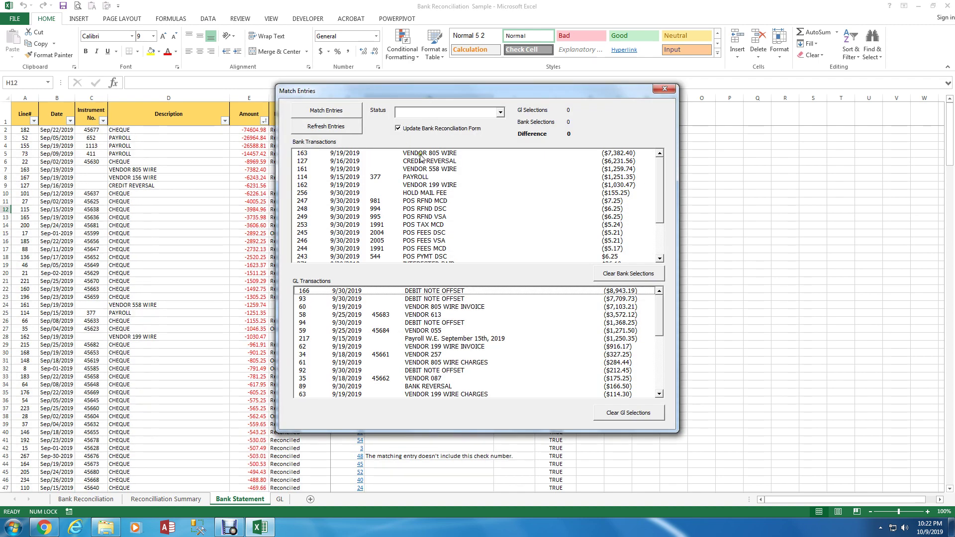
{"action": "left_click", "coordinate": [444, 161]}
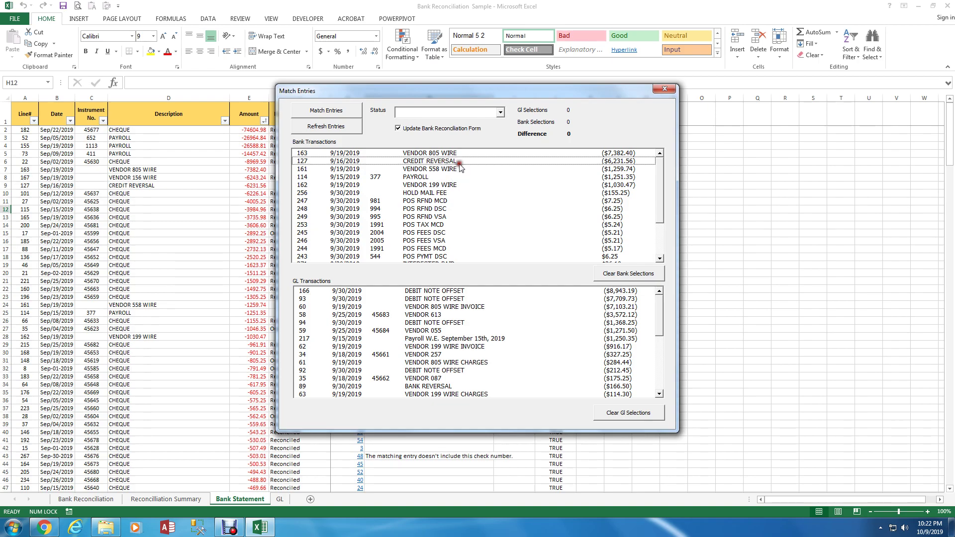
{"action": "left_click_drag", "start_coordinate": [660, 186], "coordinate": [664, 274]}
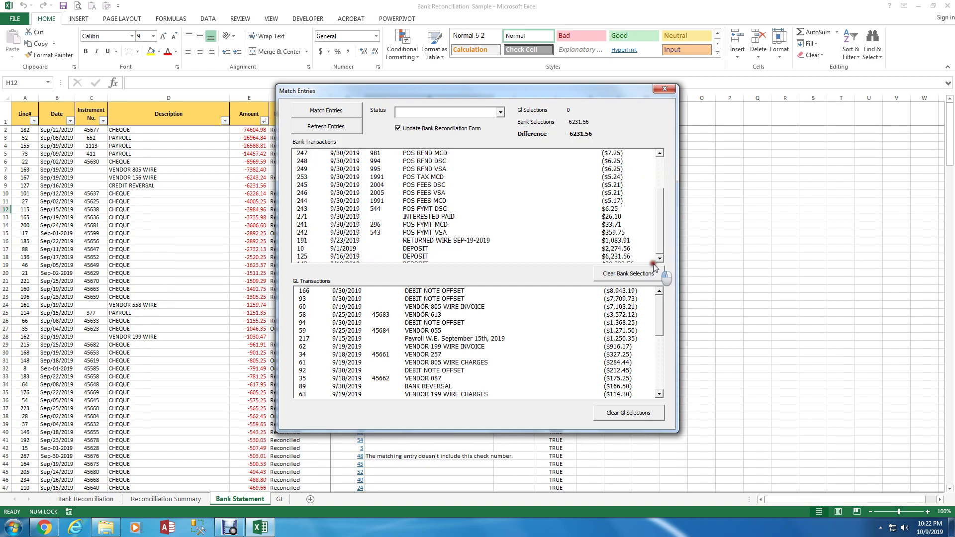
{"action": "left_click", "coordinate": [632, 257]}
{"action": "left_click", "coordinate": [500, 112]}
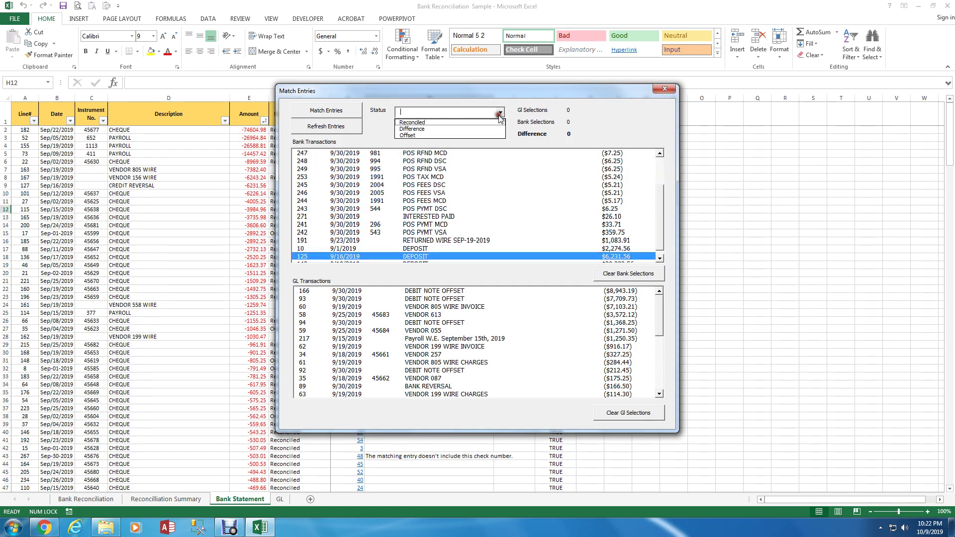
{"action": "left_click", "coordinate": [413, 131]}
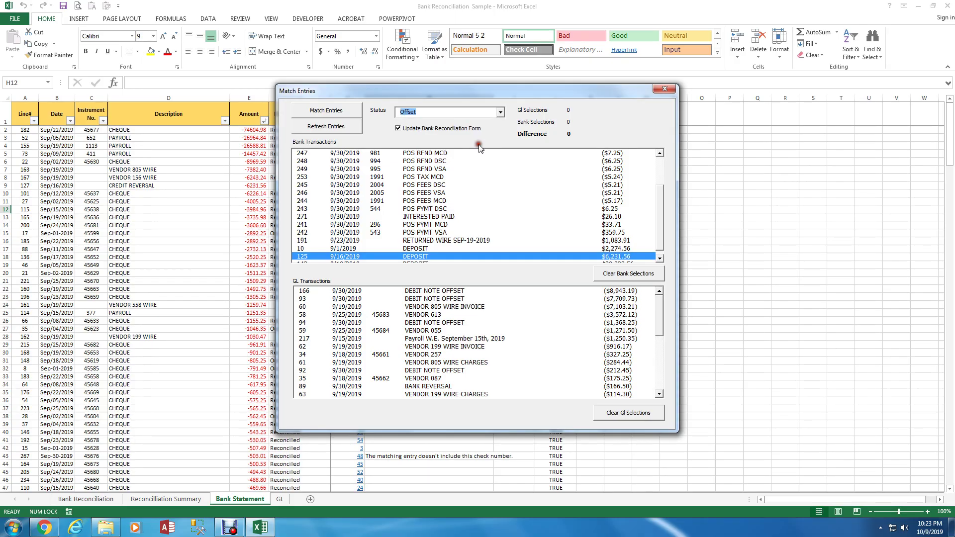
{"action": "left_click", "coordinate": [330, 110]}
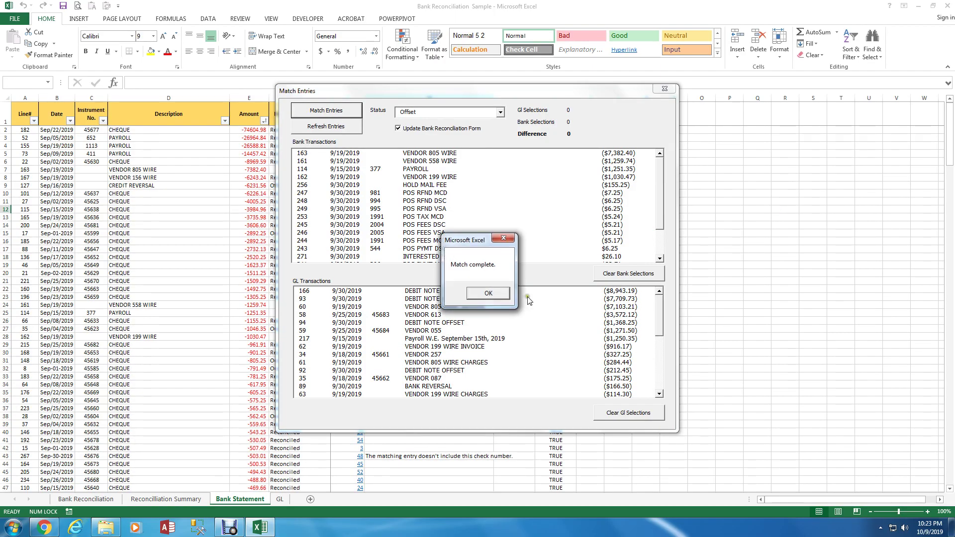
{"action": "left_click", "coordinate": [488, 293]}
{"action": "left_click", "coordinate": [659, 307]}
{"action": "scroll", "coordinate": [658, 307], "scroll_direction": "up", "scroll_amount": 1}
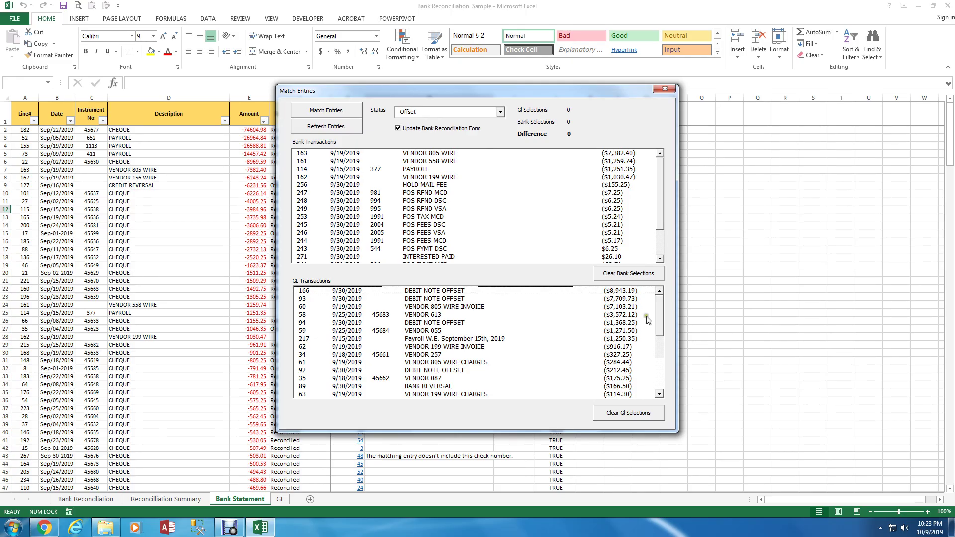
- Select DEBIT NOTE OFFSET GL entries 166, 93, 94 and 92
{"action": "left_click", "coordinate": [459, 291]}
{"action": "left_click", "coordinate": [458, 298]}
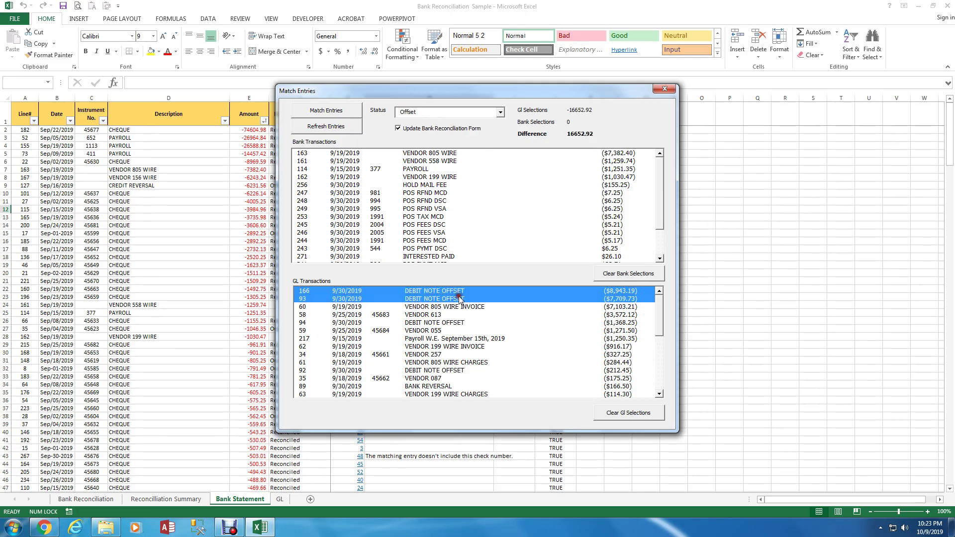
{"action": "left_click", "coordinate": [456, 323]}
{"action": "left_click", "coordinate": [452, 371]}
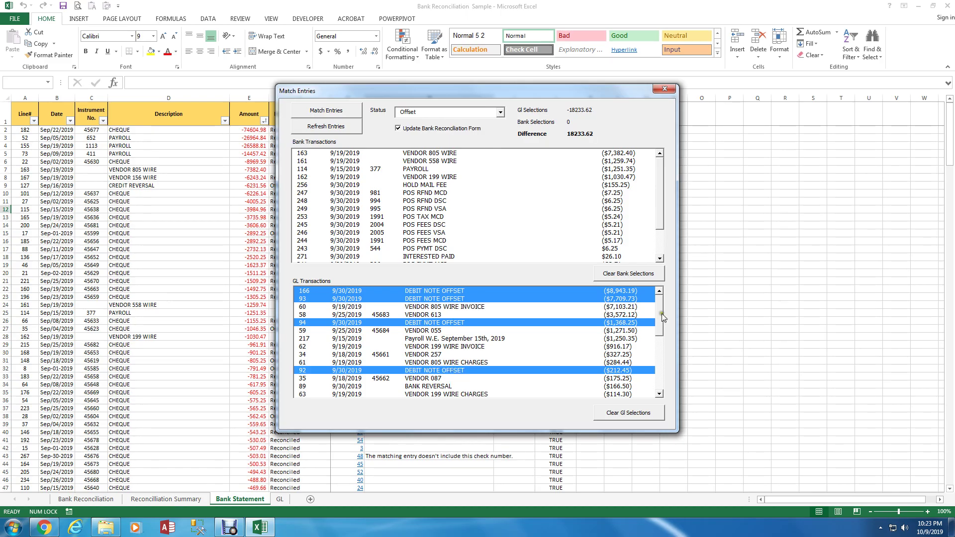
{"action": "left_click_drag", "start_coordinate": [662, 313], "coordinate": [673, 380]}
- Add receipt offset rows 169, 97, 95, 170 and debit note 167, then match them
{"action": "left_click", "coordinate": [438, 386]}
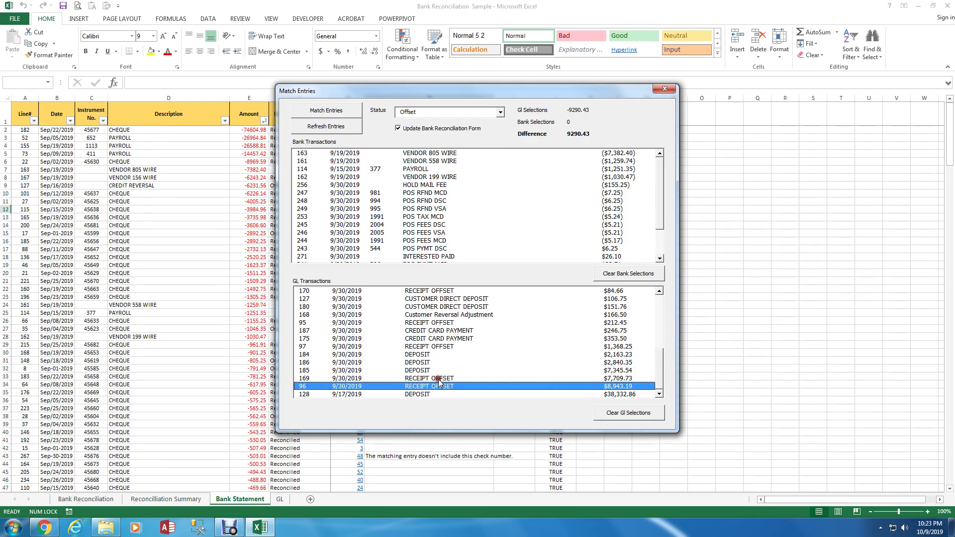
{"action": "left_click", "coordinate": [441, 378]}
{"action": "left_click", "coordinate": [450, 346]}
{"action": "left_click", "coordinate": [452, 323]}
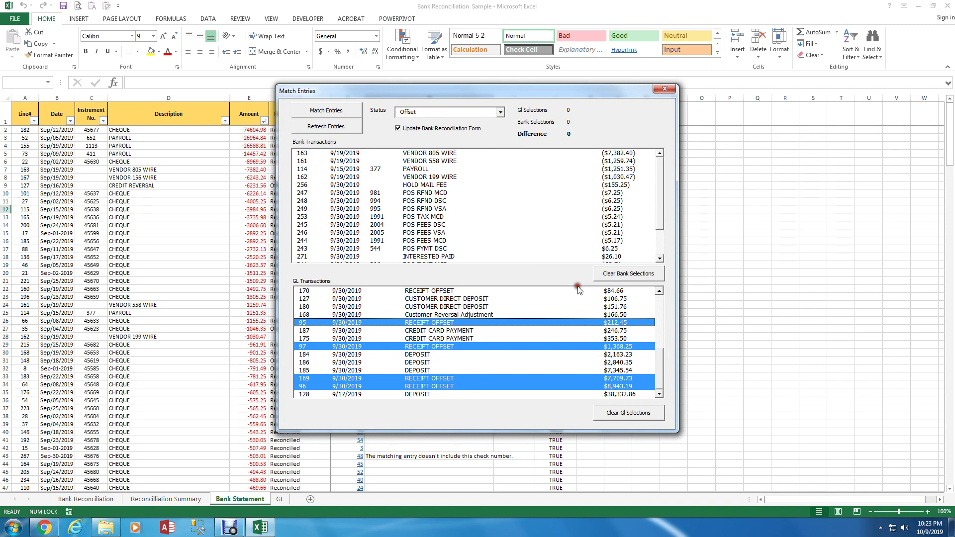
{"action": "left_click", "coordinate": [490, 293]}
{"action": "left_click", "coordinate": [659, 290]}
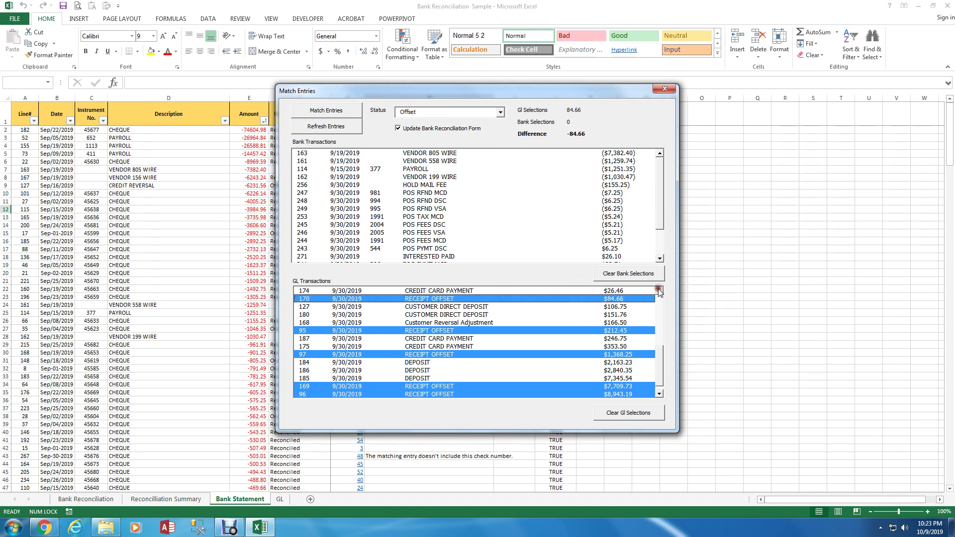
{"action": "left_click", "coordinate": [659, 290]}
{"action": "left_click", "coordinate": [659, 291]}
{"action": "left_click", "coordinate": [659, 291]}
{"action": "left_click", "coordinate": [659, 291]}
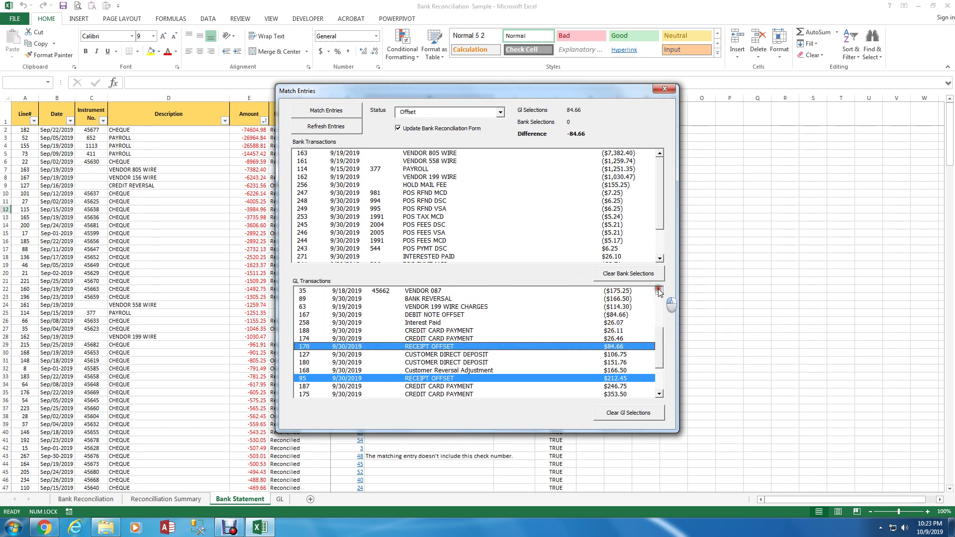
{"action": "left_click", "coordinate": [444, 315]}
{"action": "scroll", "coordinate": [661, 343], "scroll_direction": "up", "scroll_amount": 3}
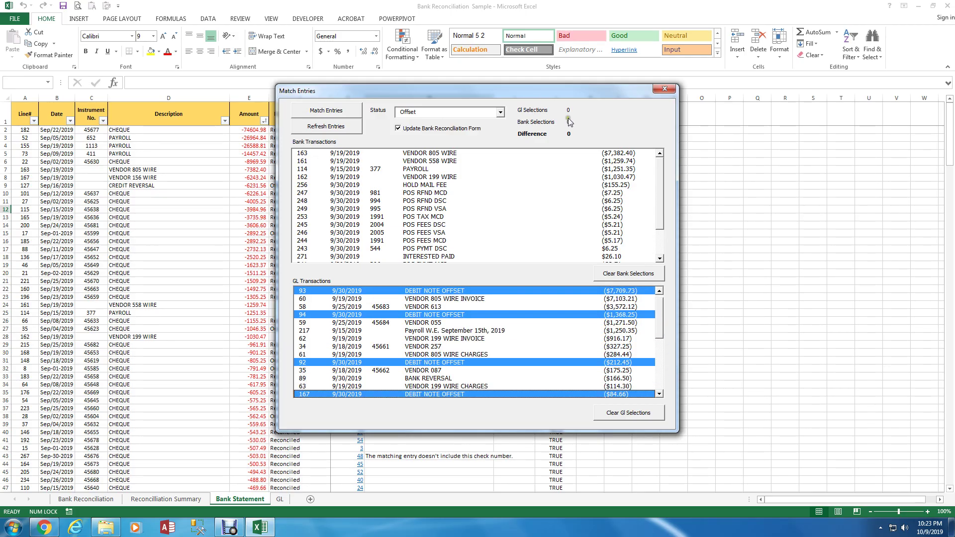
{"action": "left_click", "coordinate": [338, 111]}
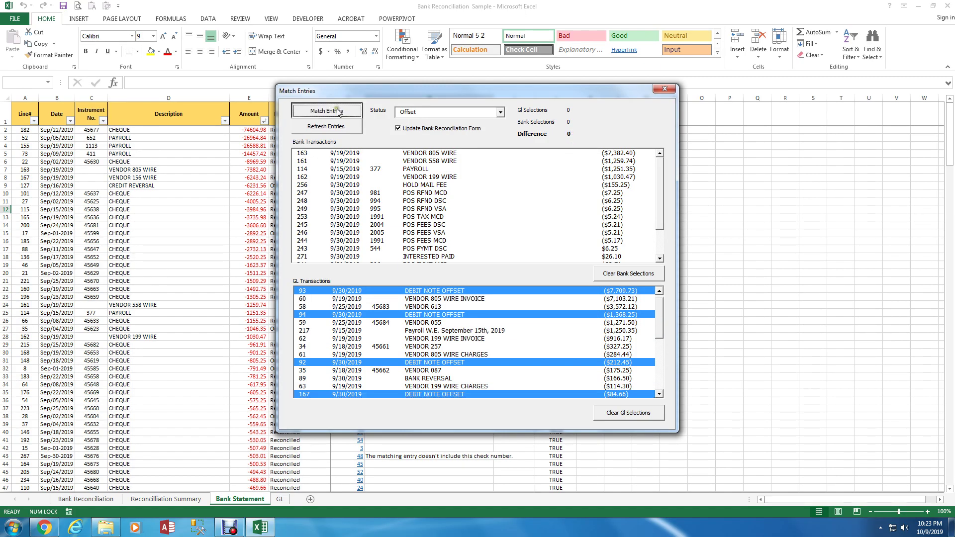
{"action": "left_click", "coordinate": [489, 295]}
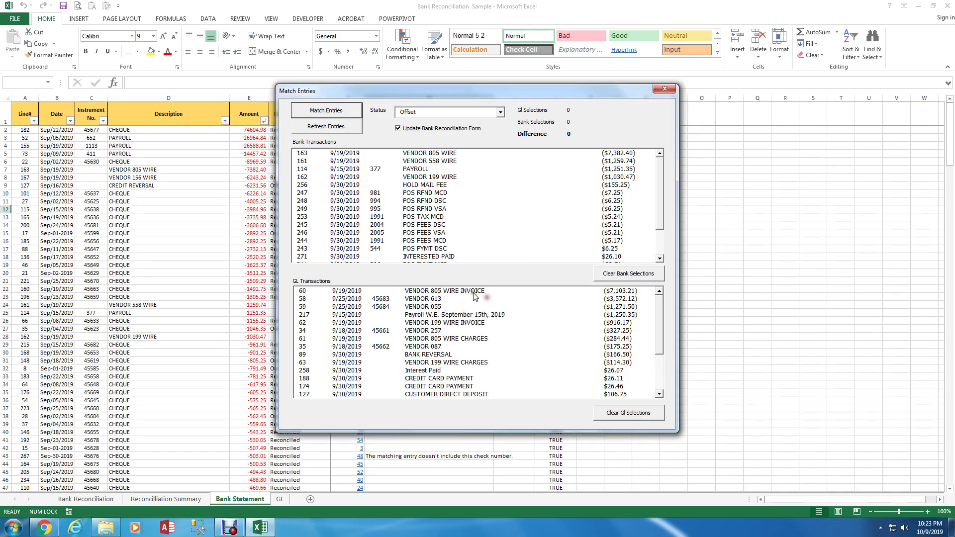
- Match the $166.50 GL BANK REVERSAL with the Customer Reversal Adjustment as Offset
{"action": "left_click", "coordinate": [450, 354]}
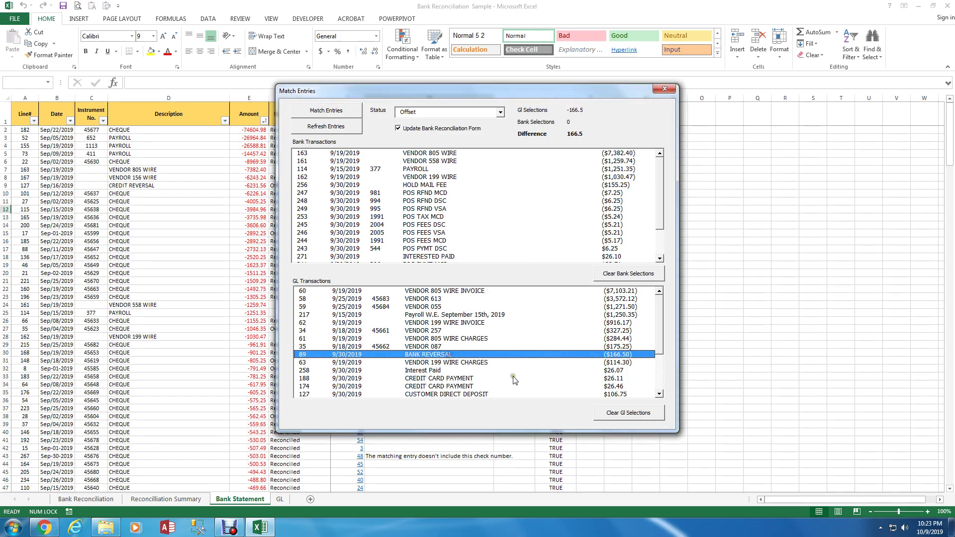
{"action": "left_click_drag", "start_coordinate": [664, 320], "coordinate": [665, 343]}
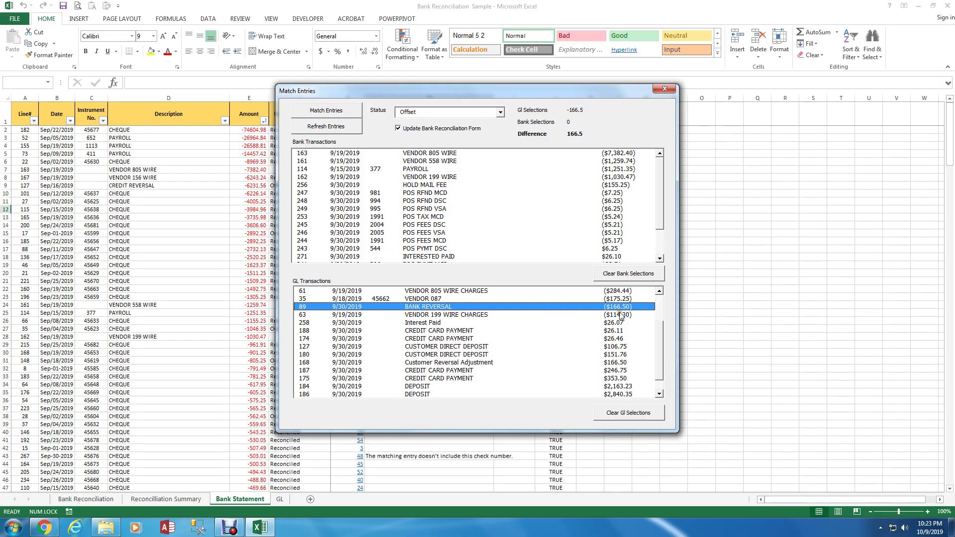
{"action": "left_click", "coordinate": [617, 362]}
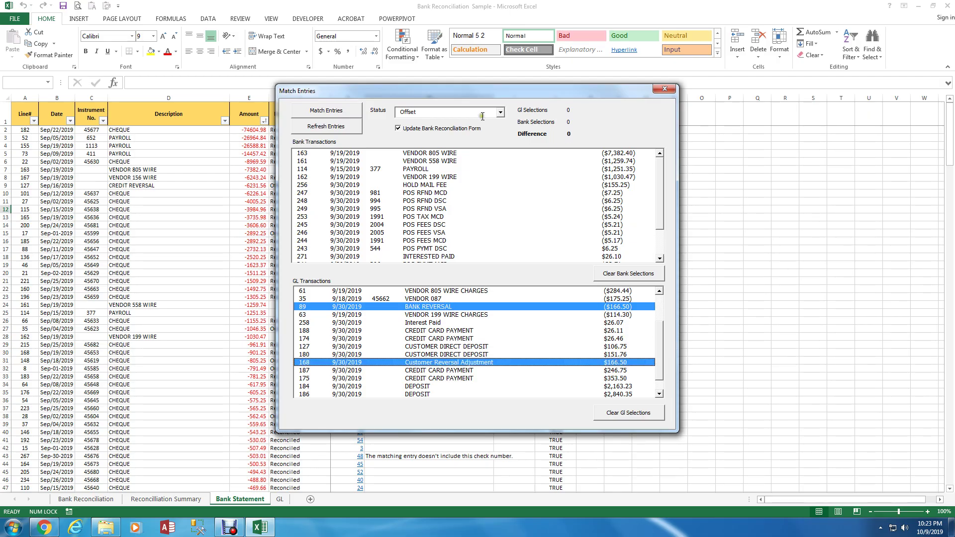
{"action": "left_click", "coordinate": [327, 111]}
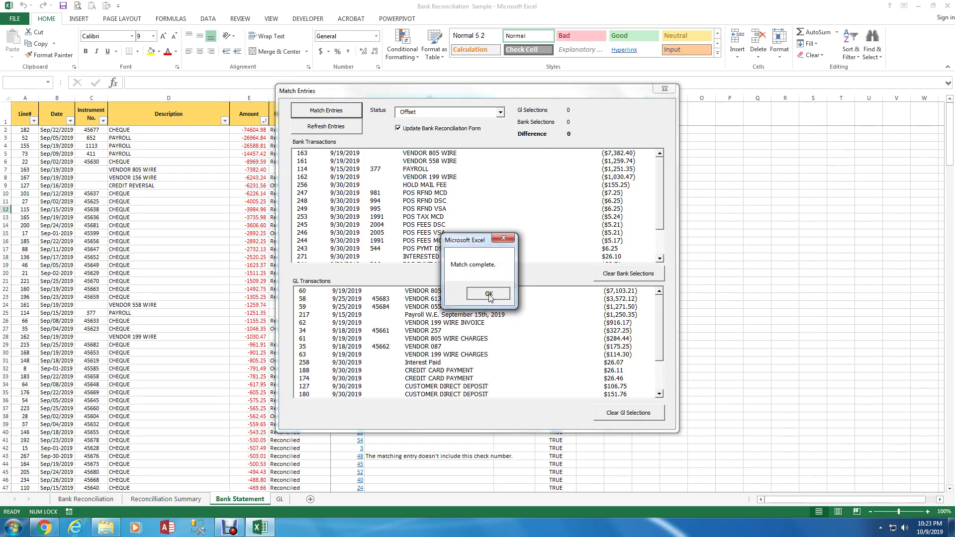
{"action": "left_click", "coordinate": [551, 294]}
{"action": "left_click", "coordinate": [661, 197]}
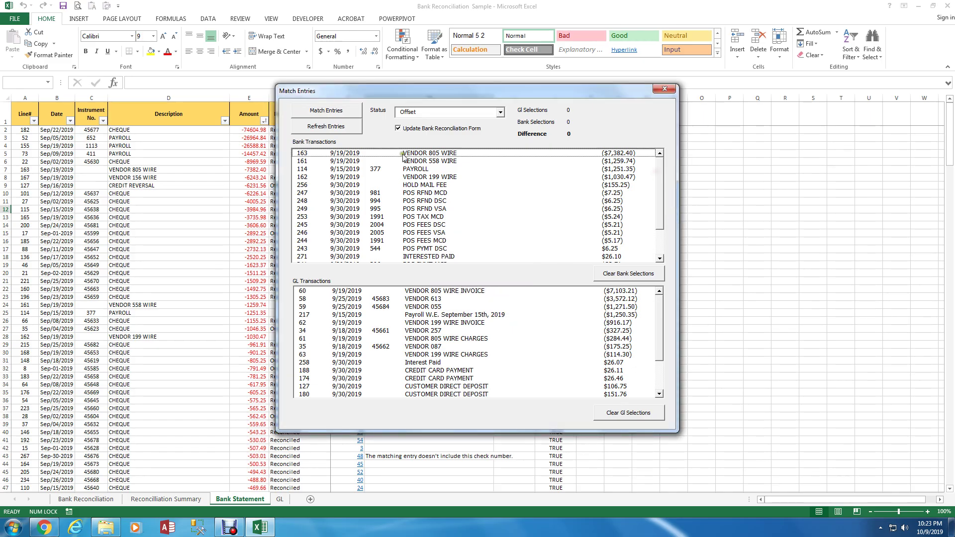
- Match the $7,382.40 VENDOR 805 WIRE to its GL invoice and charges as a $5.25 Difference
{"action": "left_click", "coordinate": [436, 154]}
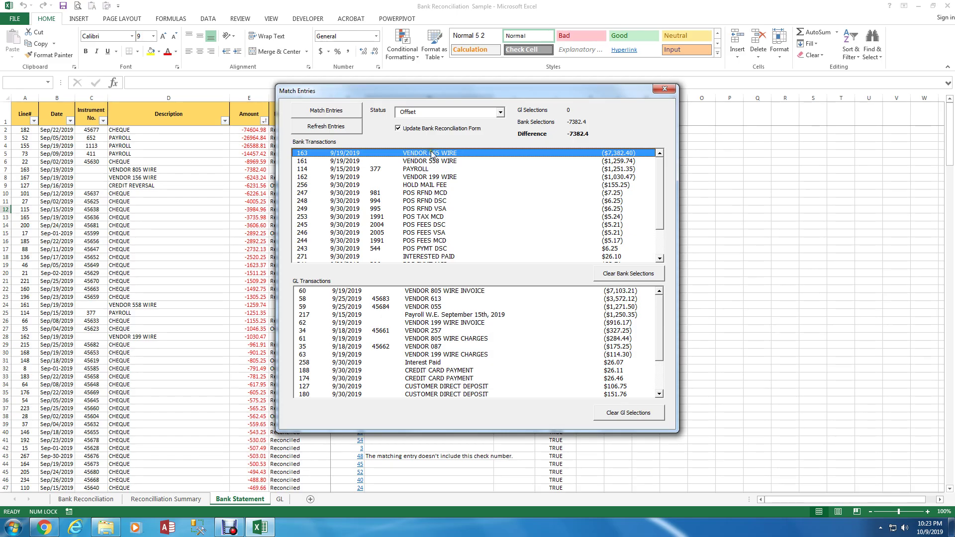
{"action": "left_click", "coordinate": [455, 293]}
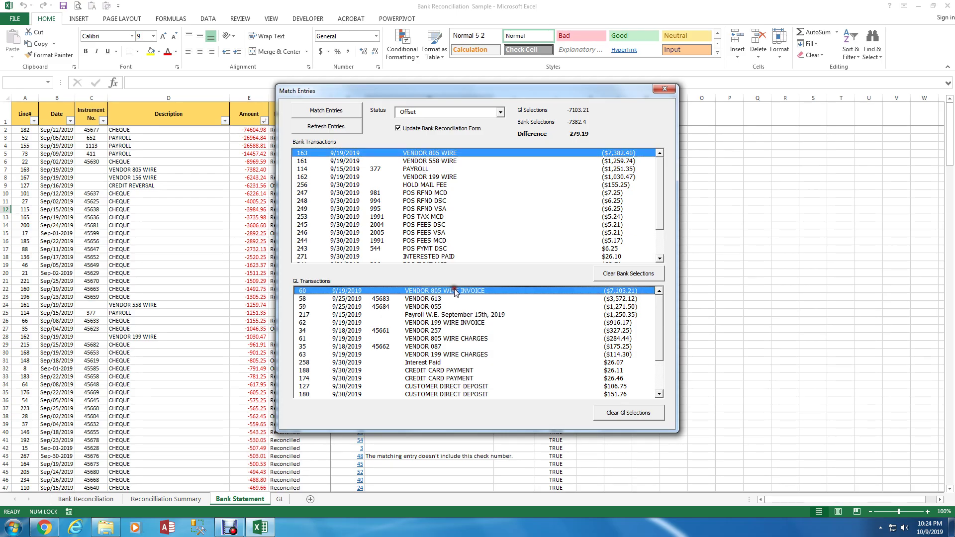
{"action": "left_click", "coordinate": [453, 340]}
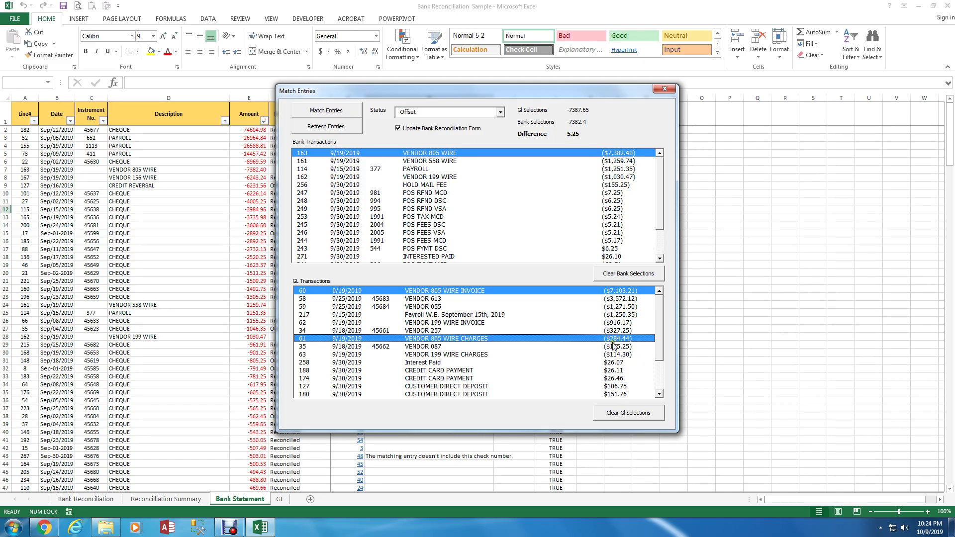
{"action": "left_click", "coordinate": [501, 112]}
{"action": "left_click", "coordinate": [490, 128]}
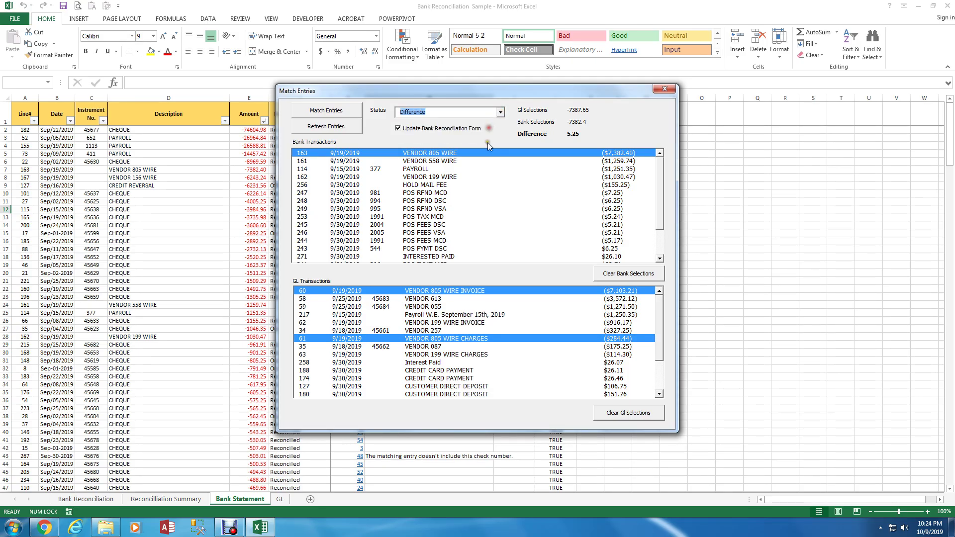
{"action": "left_click", "coordinate": [338, 112]}
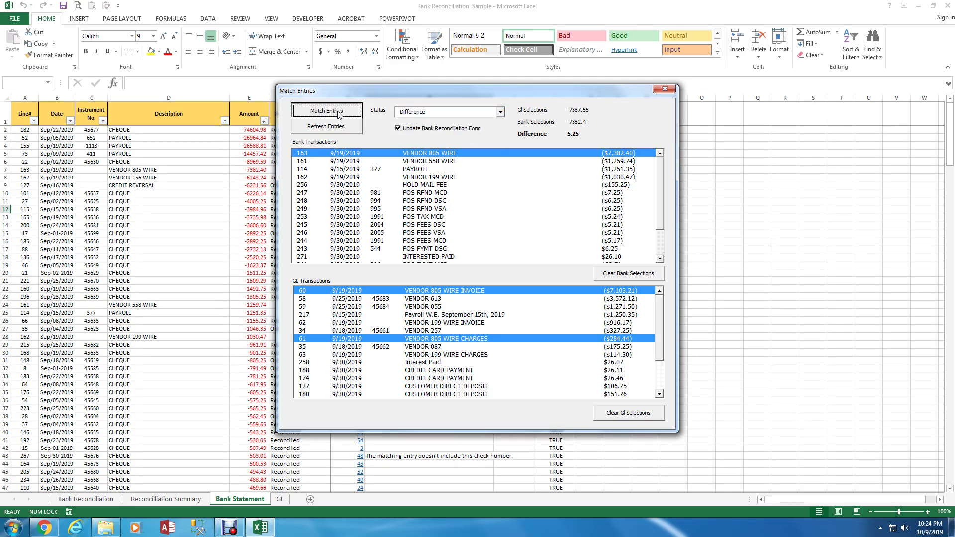
{"action": "left_click", "coordinate": [488, 294]}
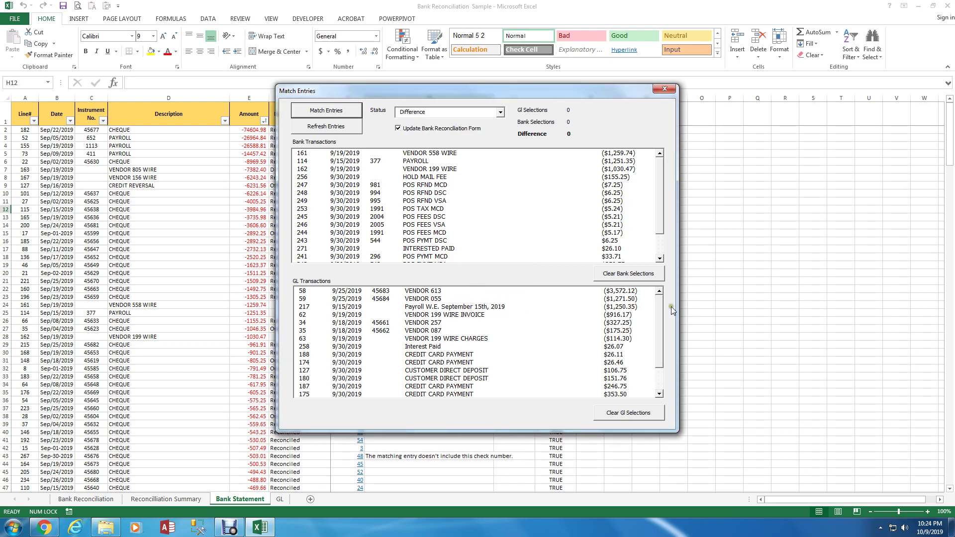
- Match the PAYROLL bank line to the September 15th payroll GL entry as Difference
{"action": "mouse_move", "coordinate": [660, 306]}
{"action": "left_mouse_down"}
{"action": "mouse_move", "coordinate": [657, 346]}
{"action": "mouse_move", "coordinate": [657, 309]}
{"action": "left_mouse_up"}
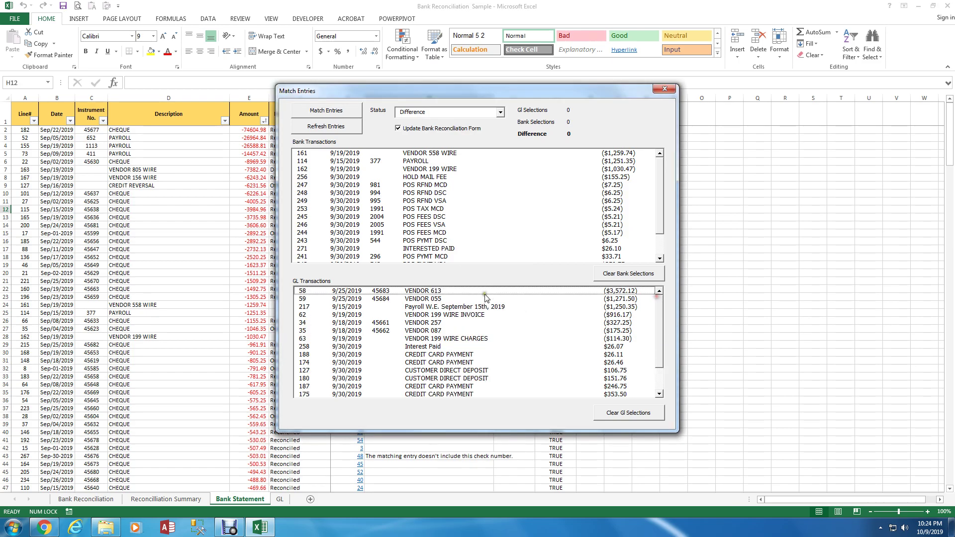
{"action": "left_click", "coordinate": [427, 161]}
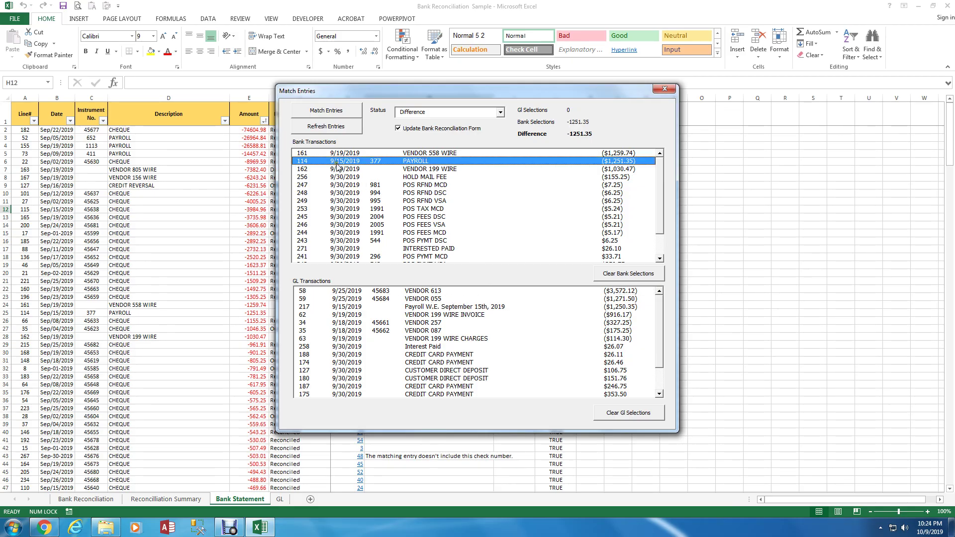
{"action": "left_click", "coordinate": [434, 308]}
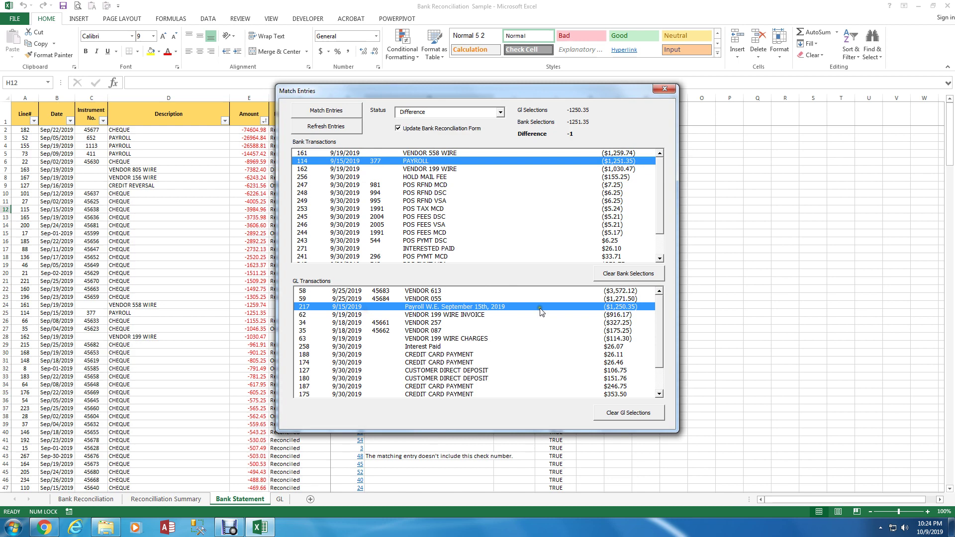
{"action": "left_click", "coordinate": [332, 118]}
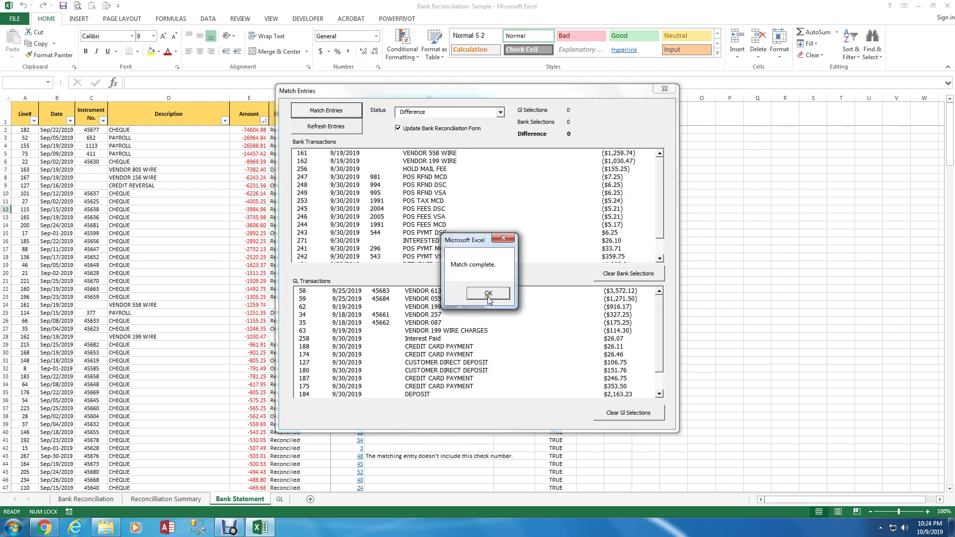
{"action": "left_click", "coordinate": [488, 294]}
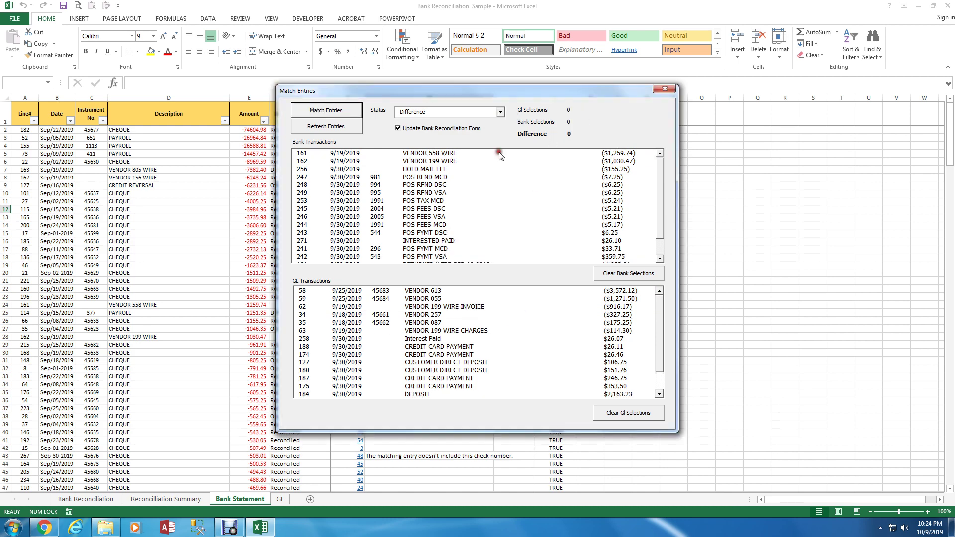
- Reconcile the $1,030.47 VENDOR 199 WIRE with its GL invoice and charges entries
{"action": "left_click", "coordinate": [445, 162]}
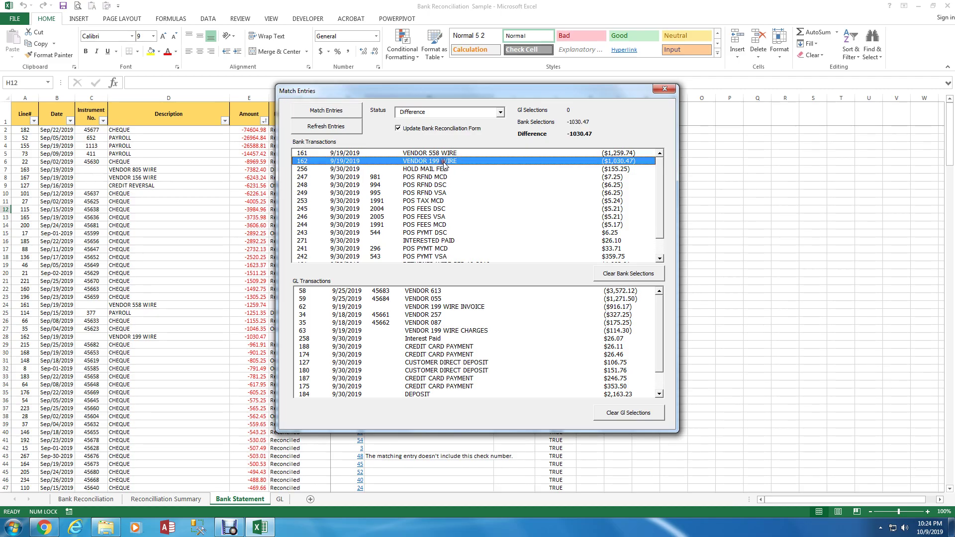
{"action": "left_click", "coordinate": [449, 331]}
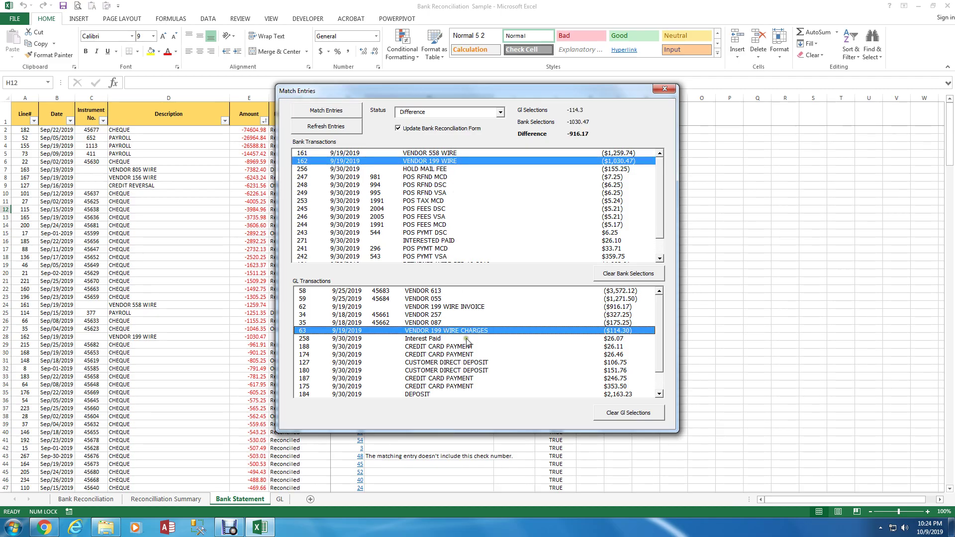
{"action": "left_click", "coordinate": [459, 307]}
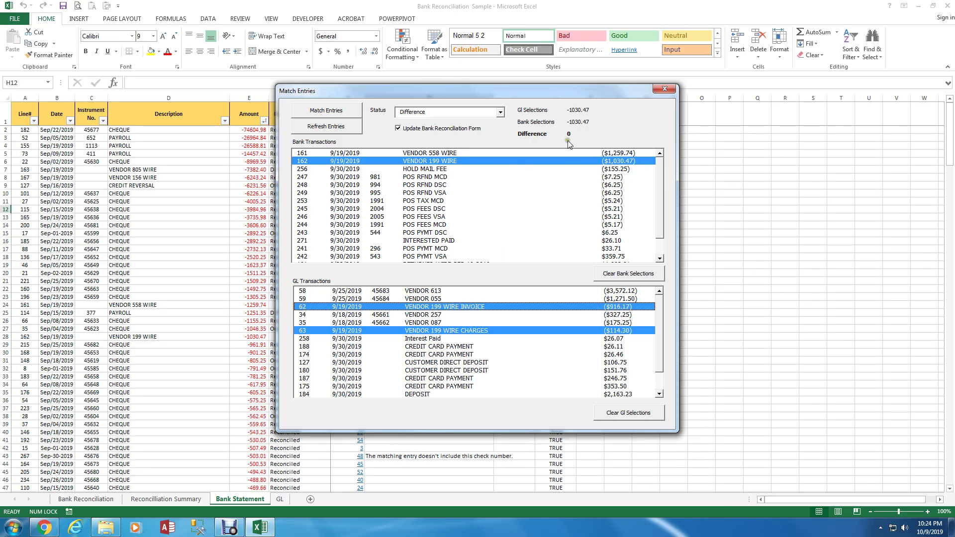
{"action": "left_click", "coordinate": [495, 116]}
{"action": "left_click", "coordinate": [404, 121]}
{"action": "left_click", "coordinate": [342, 115]}
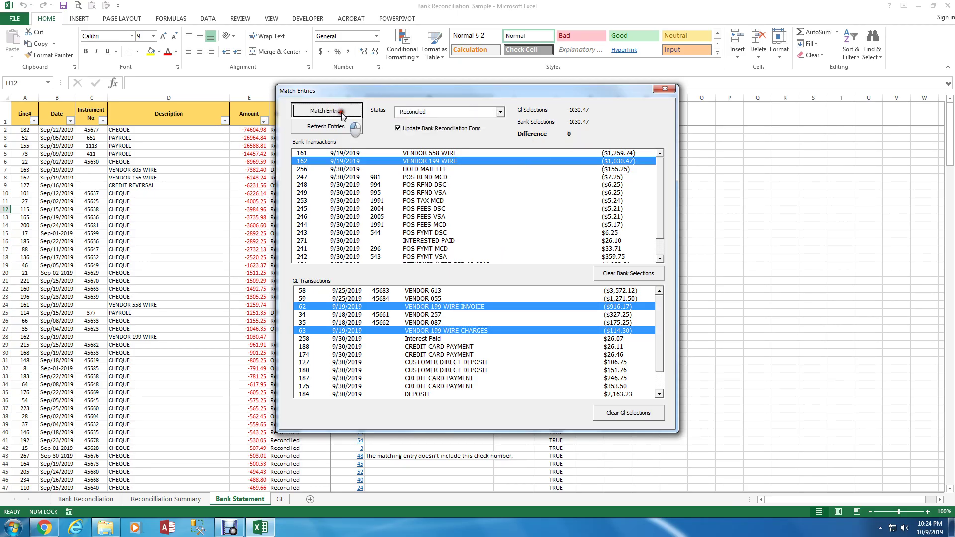
{"action": "left_click", "coordinate": [488, 293]}
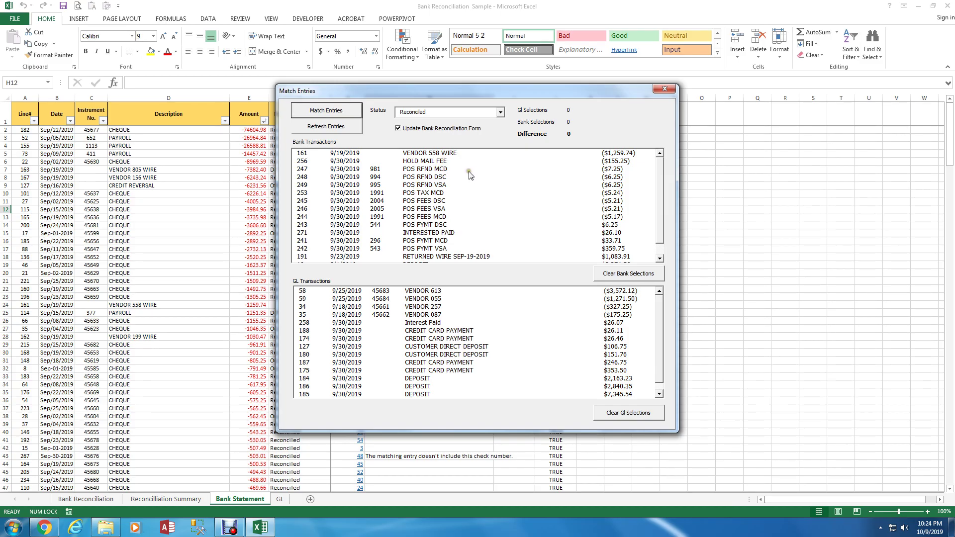
- Match the POS RFND MCD and POS PYMT MCD bank lines with the $26.46 credit card payment
{"action": "left_click", "coordinate": [447, 170]}
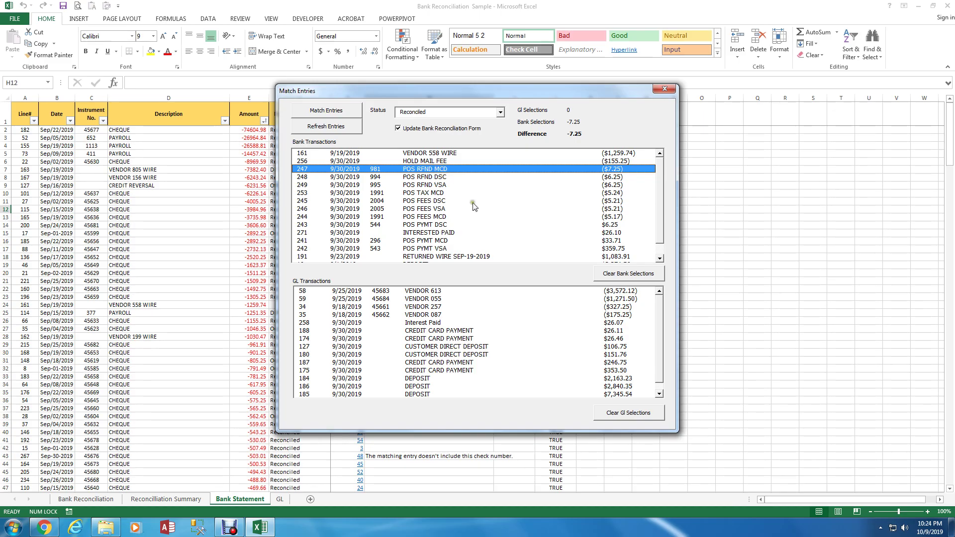
{"action": "left_click", "coordinate": [442, 249]}
{"action": "left_click", "coordinate": [442, 241]}
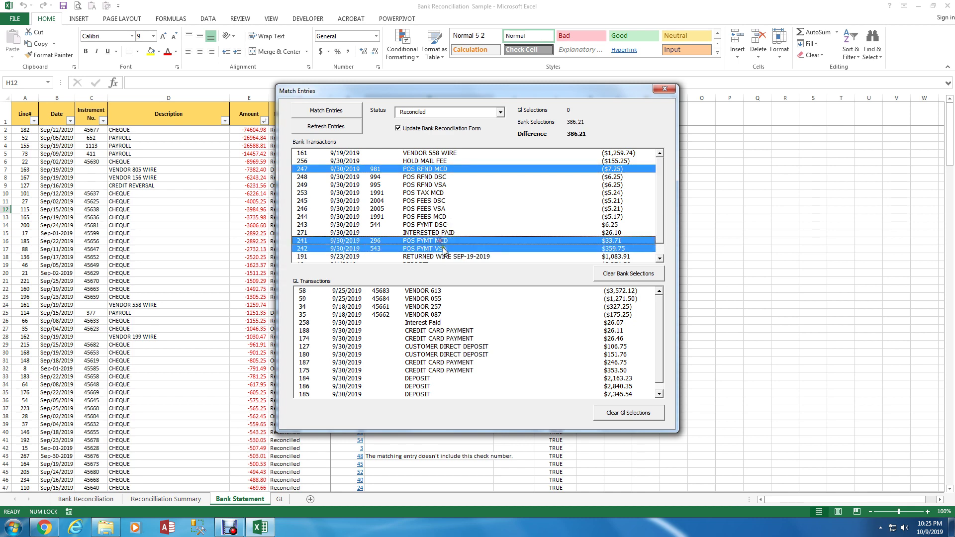
{"action": "left_click", "coordinate": [442, 249]}
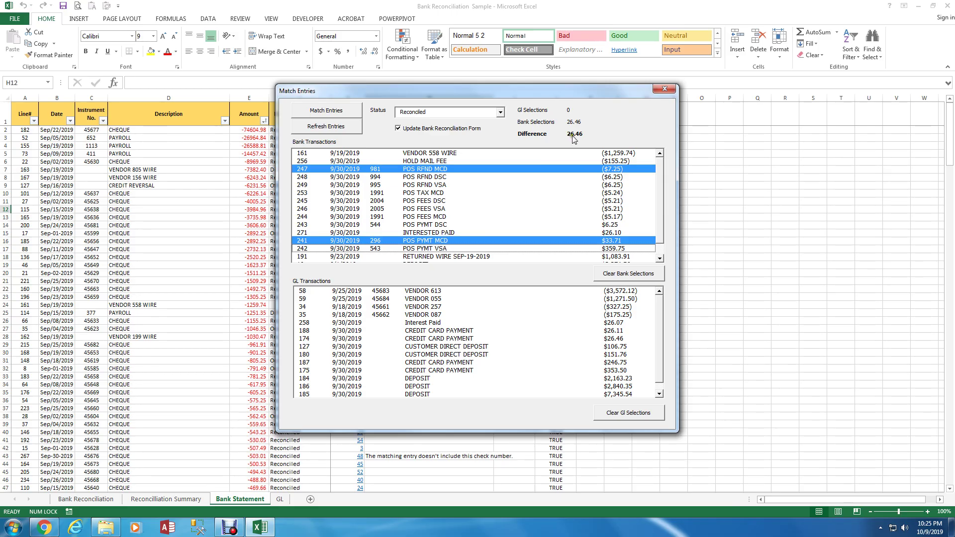
{"action": "left_click", "coordinate": [619, 340]}
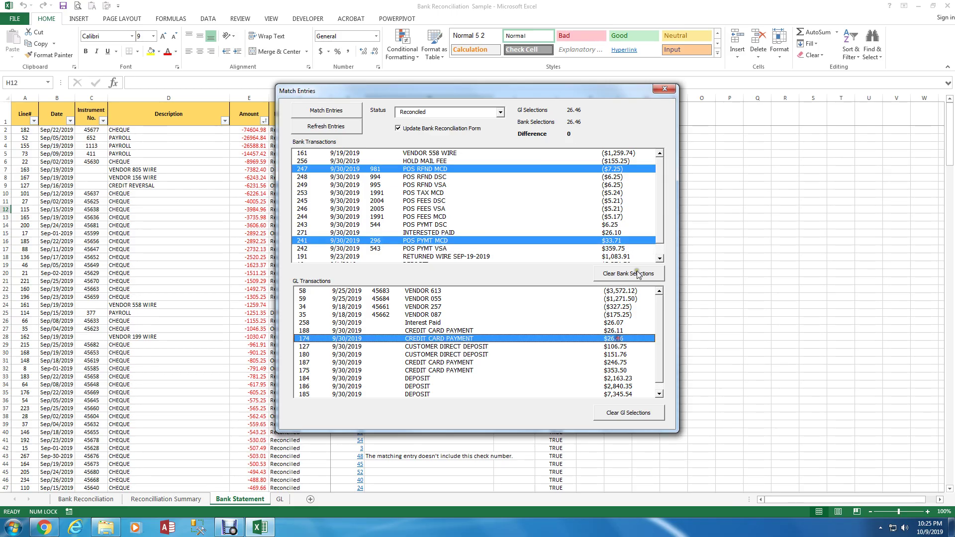
{"action": "left_click", "coordinate": [327, 109]}
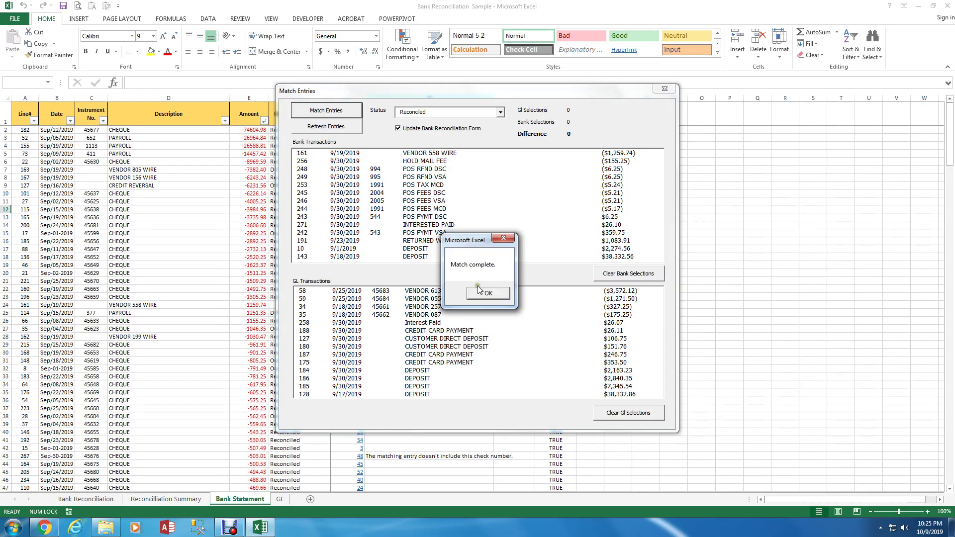
{"action": "left_click", "coordinate": [479, 290]}
- Offset the POS RFND DSC and POS PYMT DSC bank lines against each other
{"action": "left_click", "coordinate": [441, 171]}
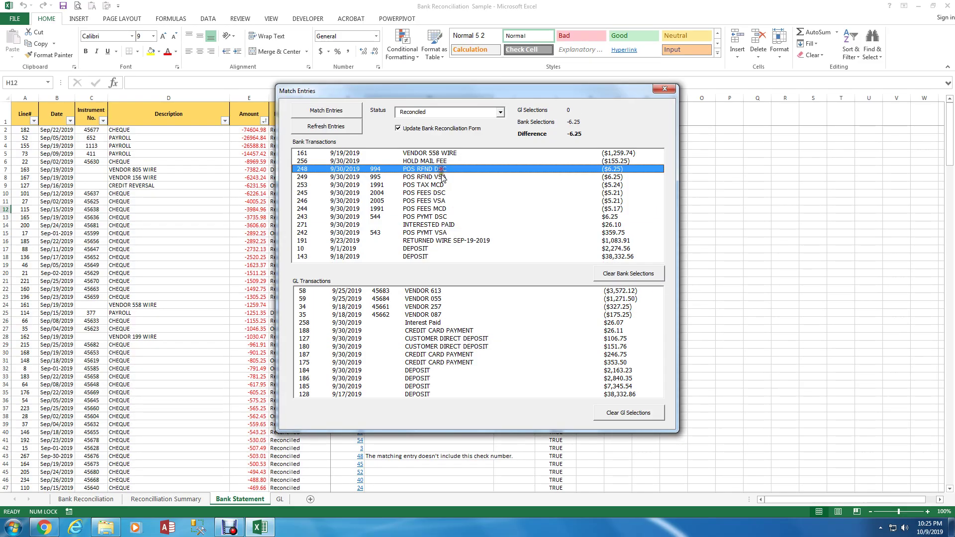
{"action": "left_click", "coordinate": [448, 218]}
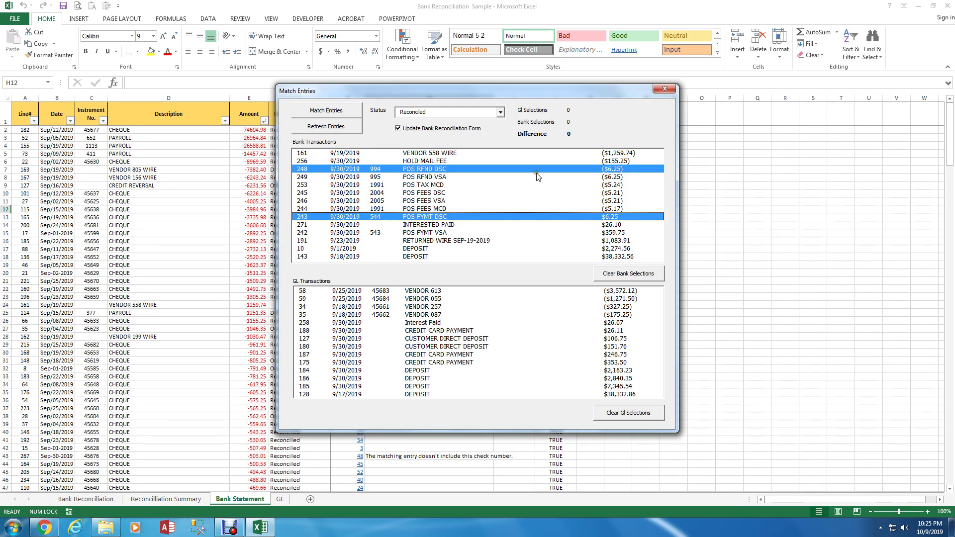
{"action": "left_click", "coordinate": [500, 112]}
{"action": "left_click", "coordinate": [463, 141]}
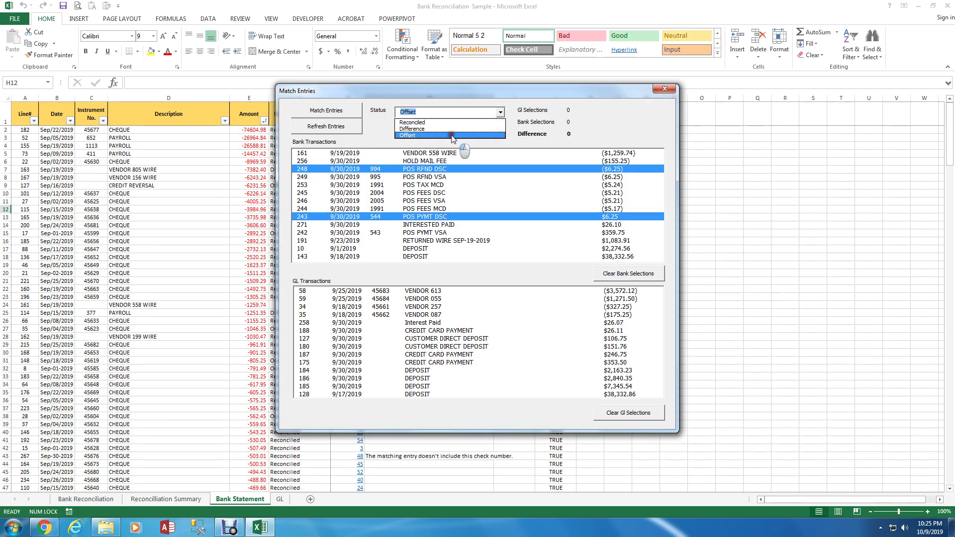
{"action": "left_click", "coordinate": [315, 111]}
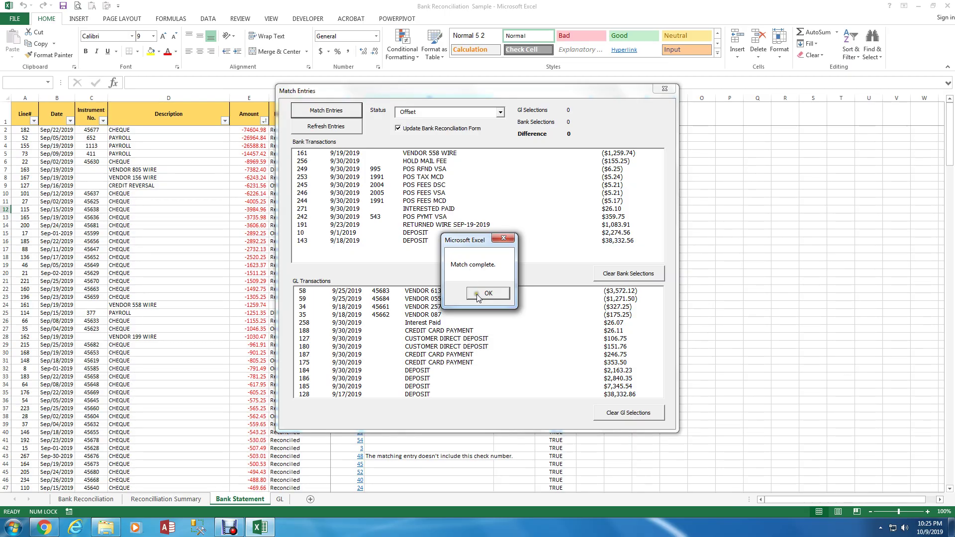
{"action": "left_click", "coordinate": [487, 294]}
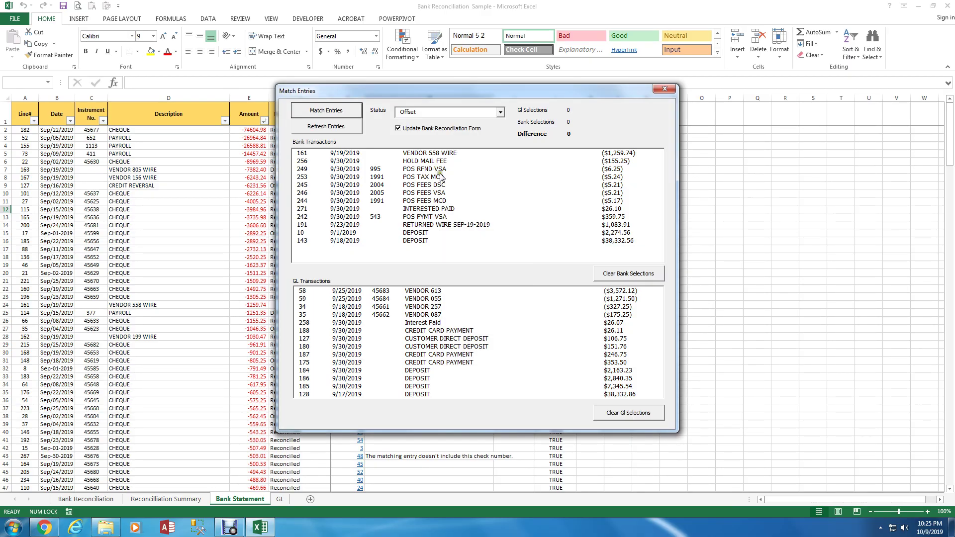
- Reconcile the POS PYMT VSA and POS RFND VSA lines with the $353.50 credit card payment
{"action": "left_click", "coordinate": [444, 217]}
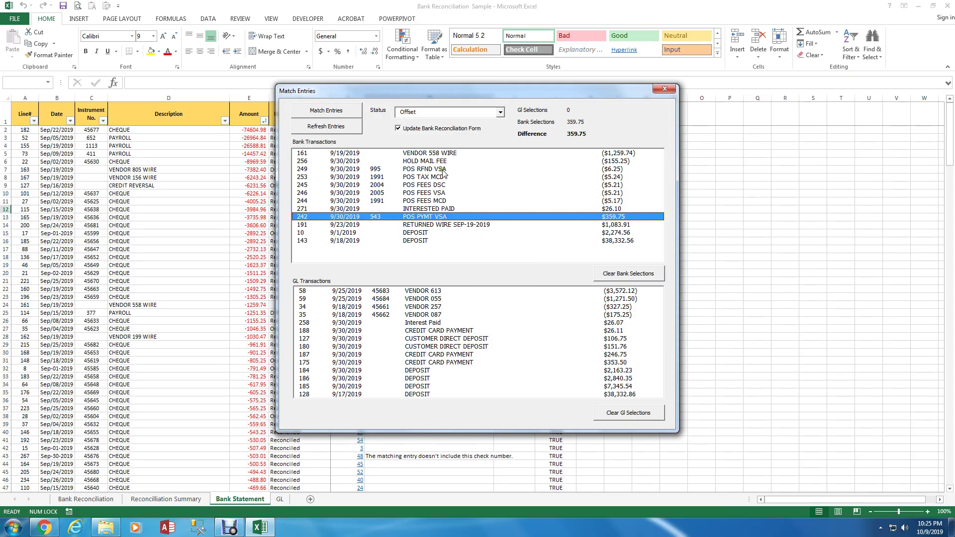
{"action": "left_click", "coordinate": [444, 169]}
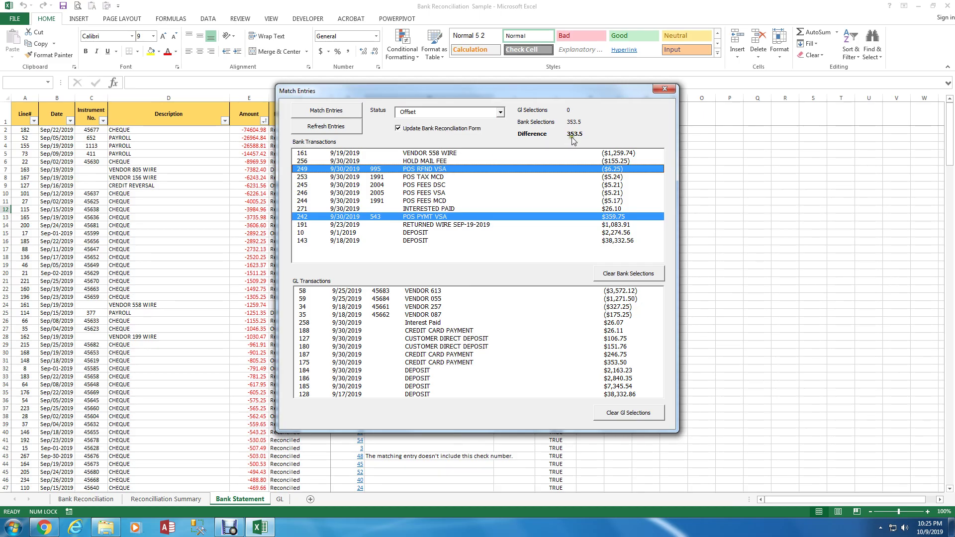
{"action": "left_click", "coordinate": [628, 363]}
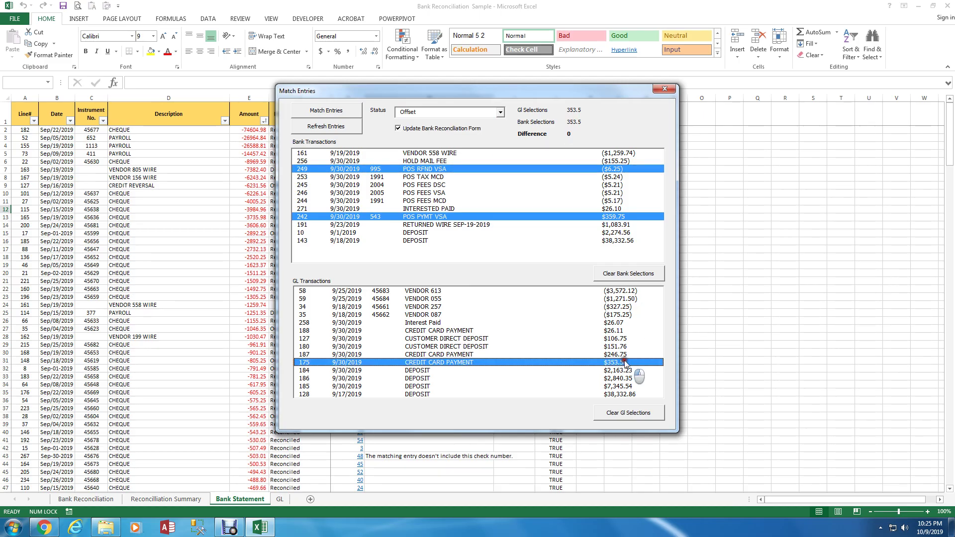
{"action": "left_click", "coordinate": [500, 115]}
{"action": "left_click", "coordinate": [485, 128]}
{"action": "left_click", "coordinate": [338, 112]}
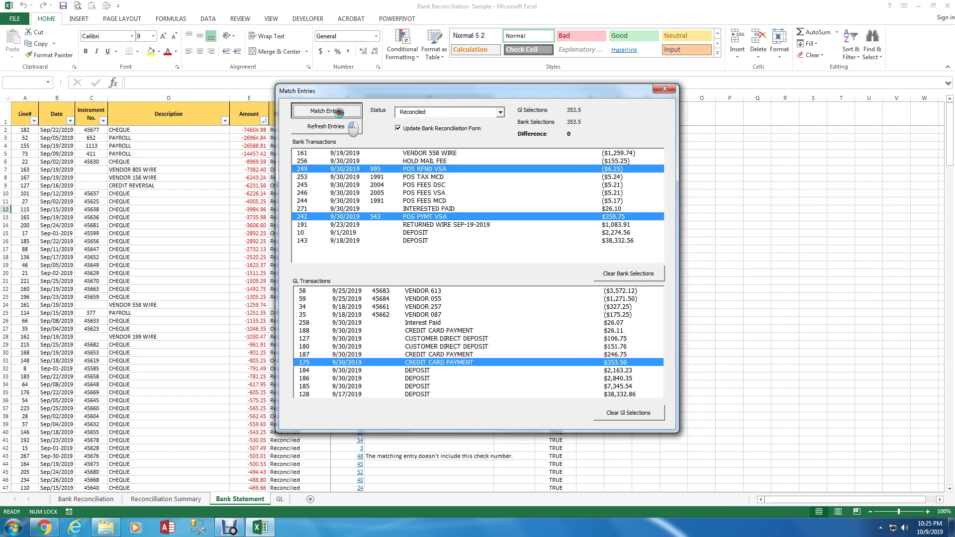
{"action": "left_click", "coordinate": [484, 296]}
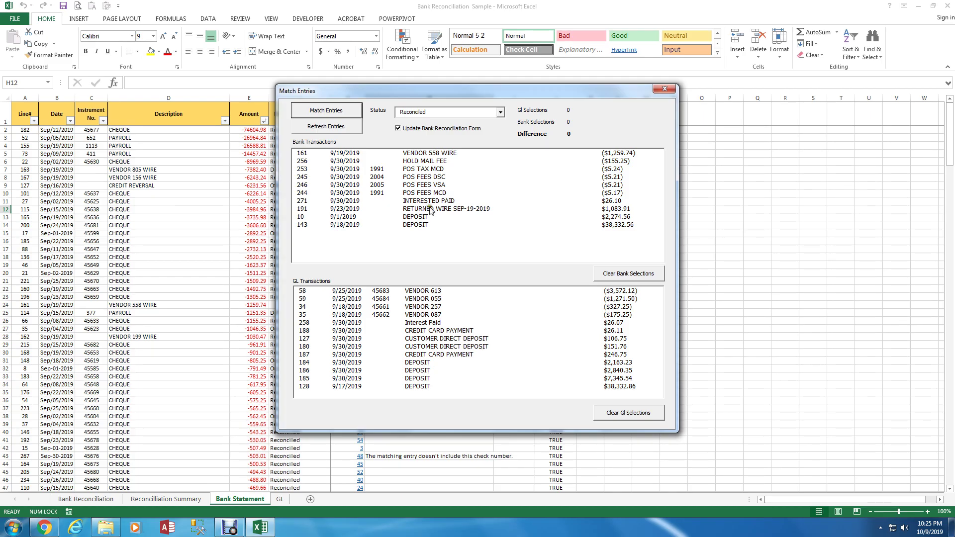
- Match bank interest line 271 ($26.10) to GL interest entry 258 ($26.07) as Difference
{"action": "left_click", "coordinate": [430, 201]}
{"action": "left_click", "coordinate": [440, 323]}
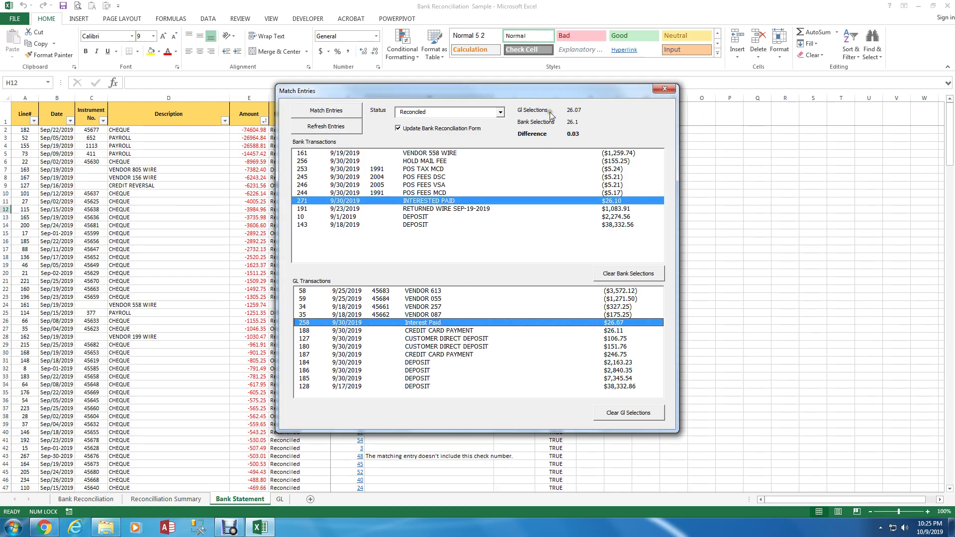
{"action": "left_click", "coordinate": [500, 112]}
{"action": "left_click", "coordinate": [448, 125]}
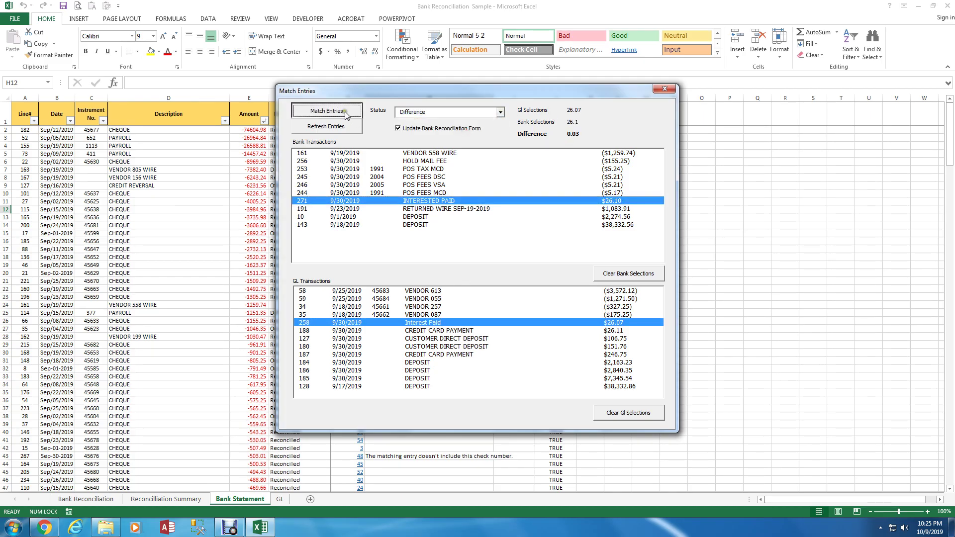
{"action": "left_click", "coordinate": [328, 111]}
{"action": "left_click", "coordinate": [485, 293]}
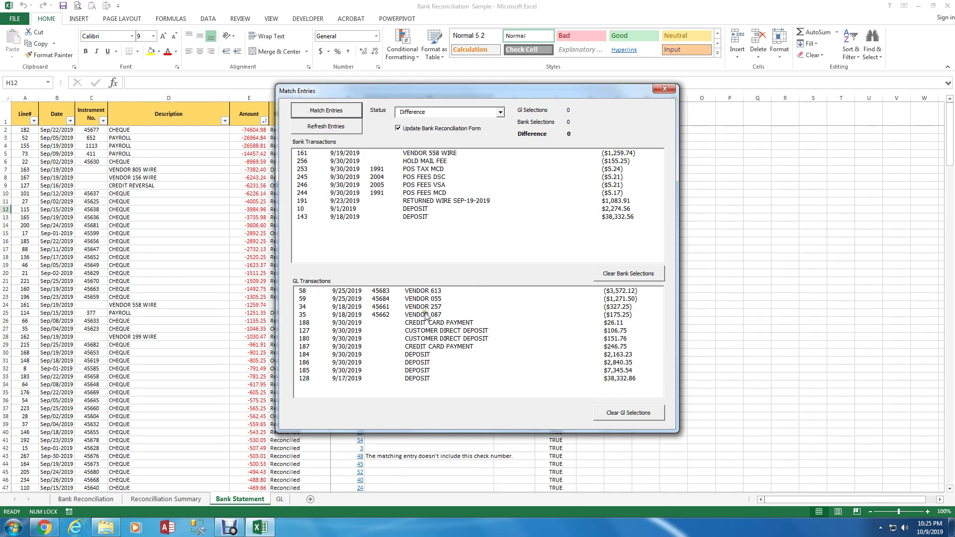
- Close Match Entries and filter the Bank Statement's Reconciliation Status to (Blanks) only
{"action": "left_click", "coordinate": [669, 89]}
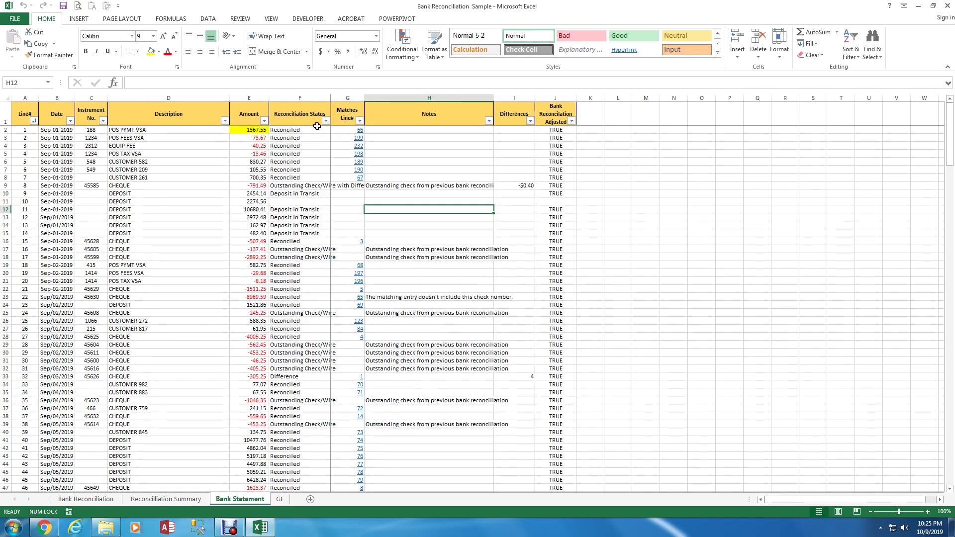
{"action": "left_click", "coordinate": [325, 121]}
{"action": "left_click", "coordinate": [246, 218]}
{"action": "left_click", "coordinate": [243, 273]}
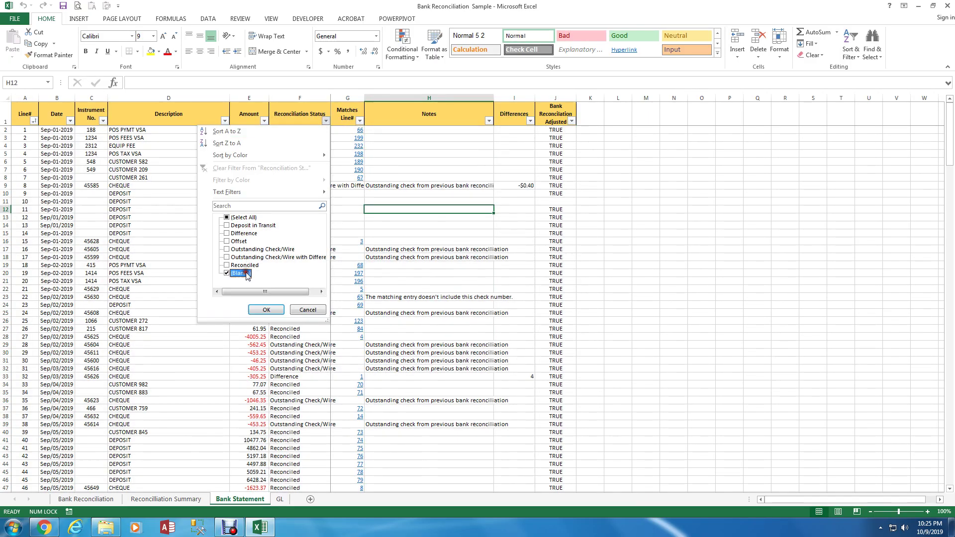
{"action": "left_click", "coordinate": [267, 310]}
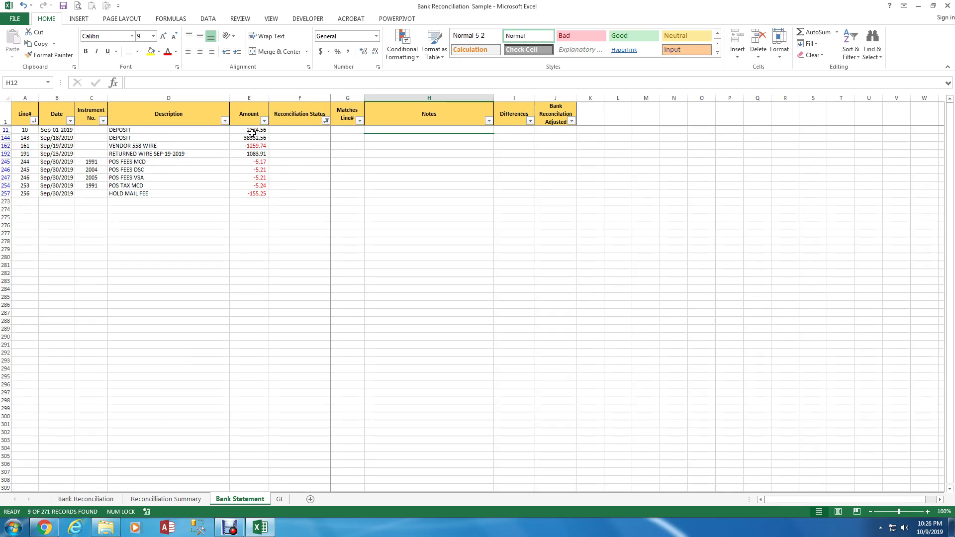
{"action": "left_click", "coordinate": [86, 500]}
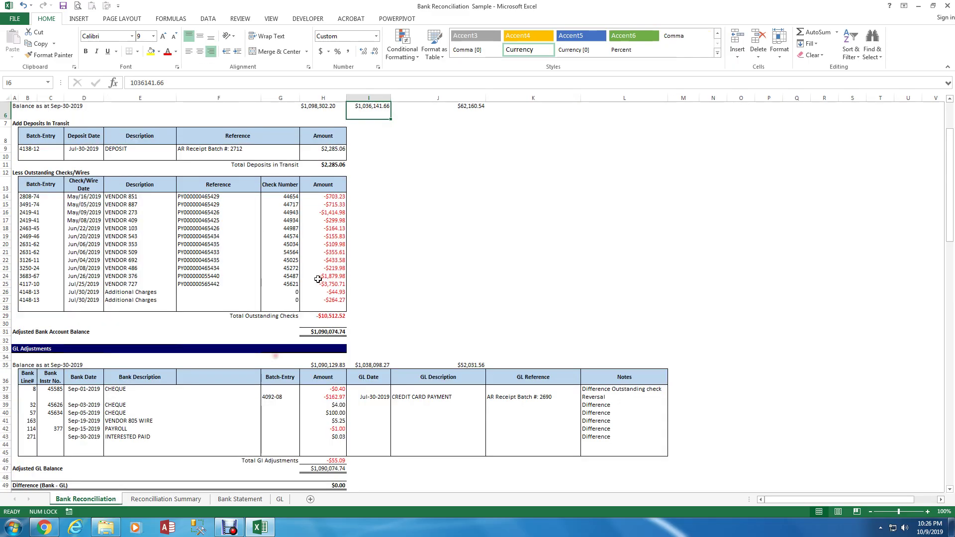
{"action": "left_click", "coordinate": [254, 500]}
- Enter =E11-'Bank Reconciliation'!H9 in I11 to compute line 10's difference
{"action": "left_click", "coordinate": [515, 137]}
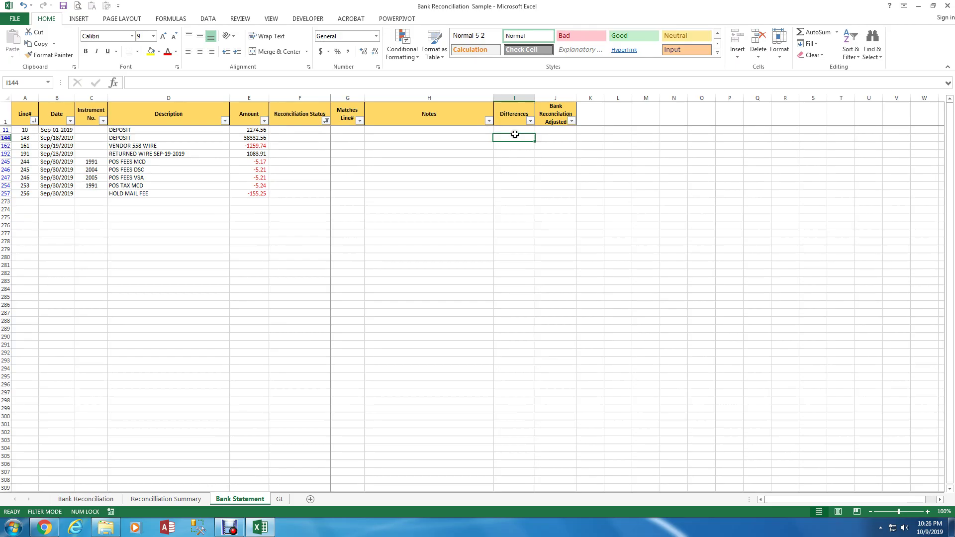
{"action": "left_click", "coordinate": [515, 129]}
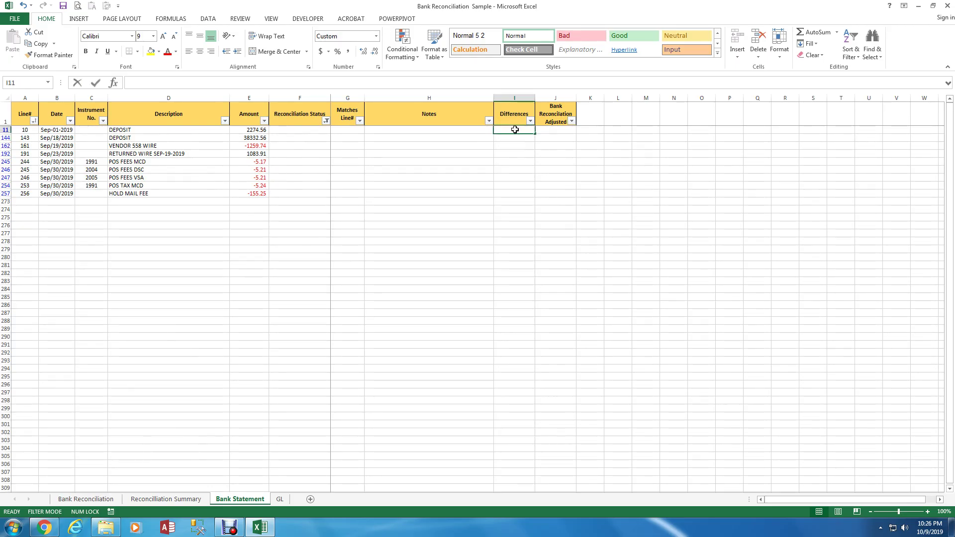
{"action": "type", "text": "="}
{"action": "left_click", "coordinate": [261, 131]}
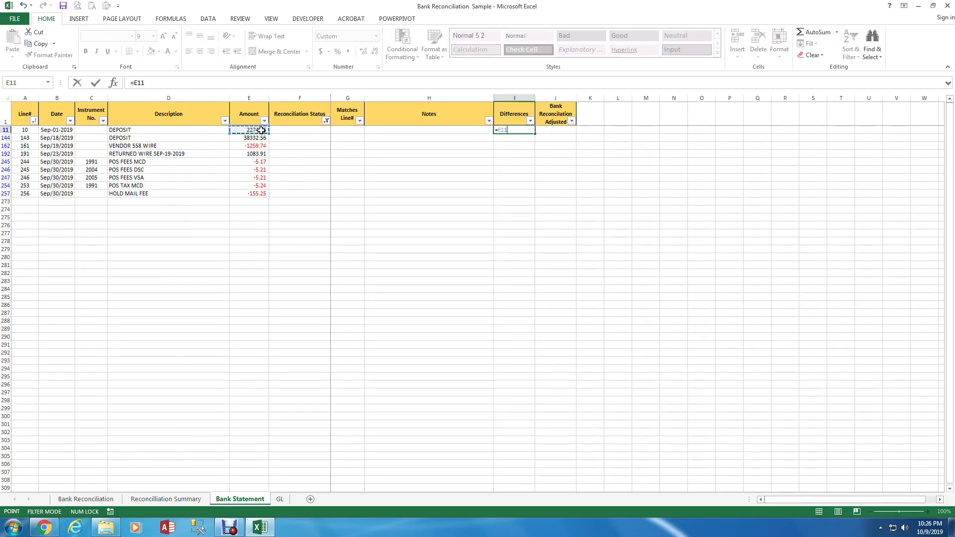
{"action": "type", "text": "-"}
{"action": "left_click", "coordinate": [90, 500]}
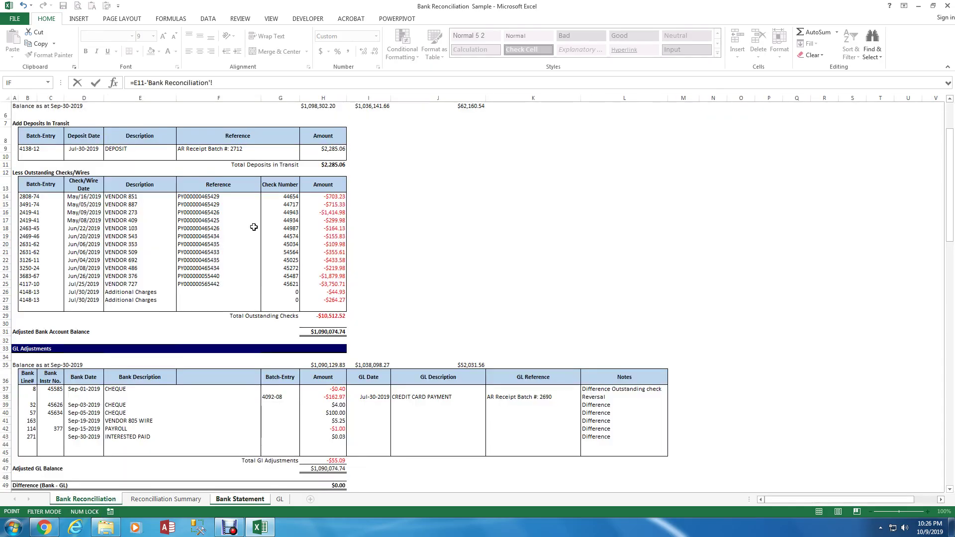
{"action": "left_click", "coordinate": [315, 151]}
{"action": "key", "text": "Return"}
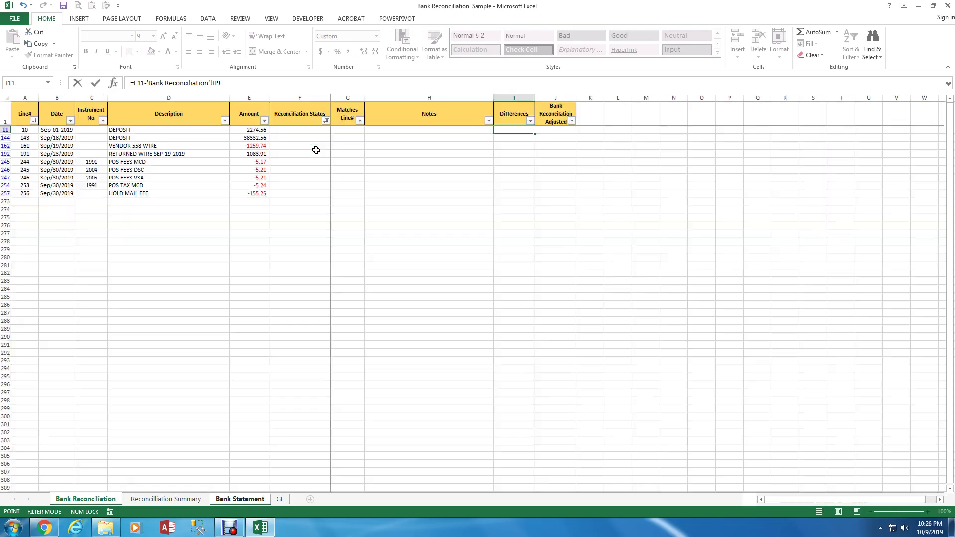
{"action": "key", "text": "Down"}
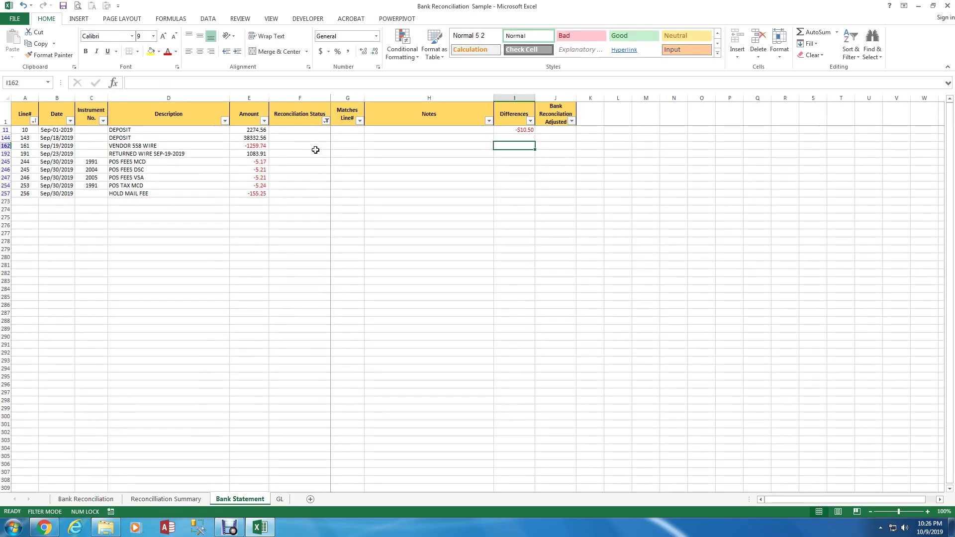
- Convert I11's difference formula into a fixed value of -$10.50
{"action": "left_click", "coordinate": [523, 132]}
{"action": "right_click", "coordinate": [525, 131]}
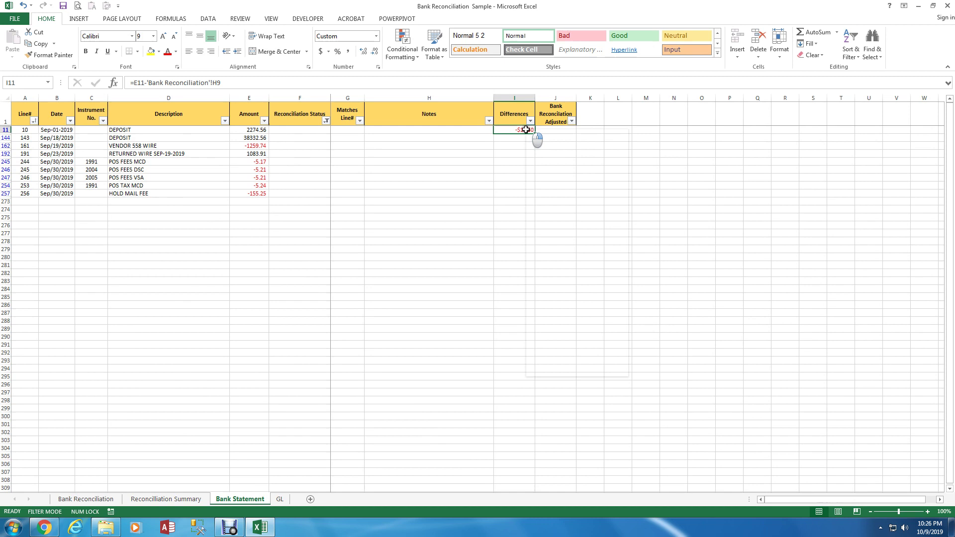
{"action": "left_click", "coordinate": [568, 195]}
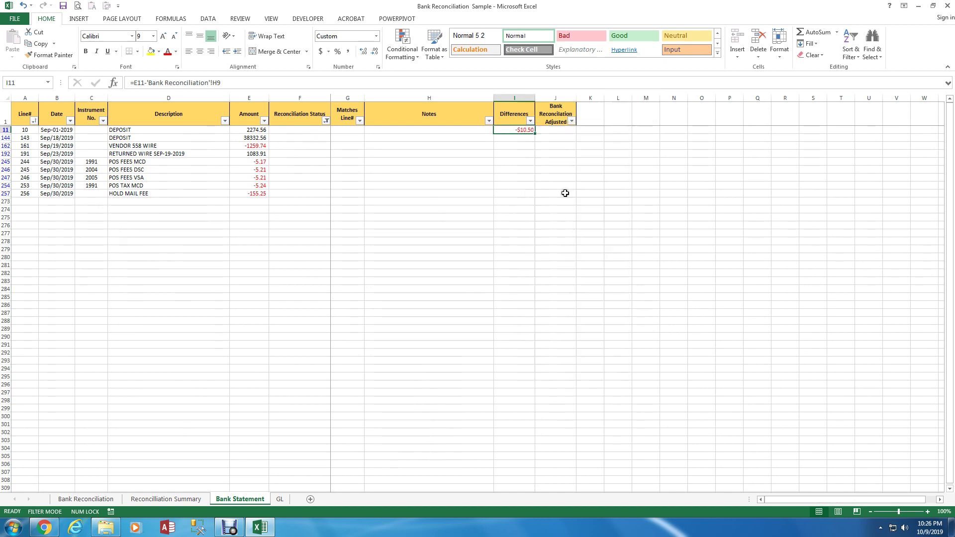
{"action": "right_click", "coordinate": [522, 129]}
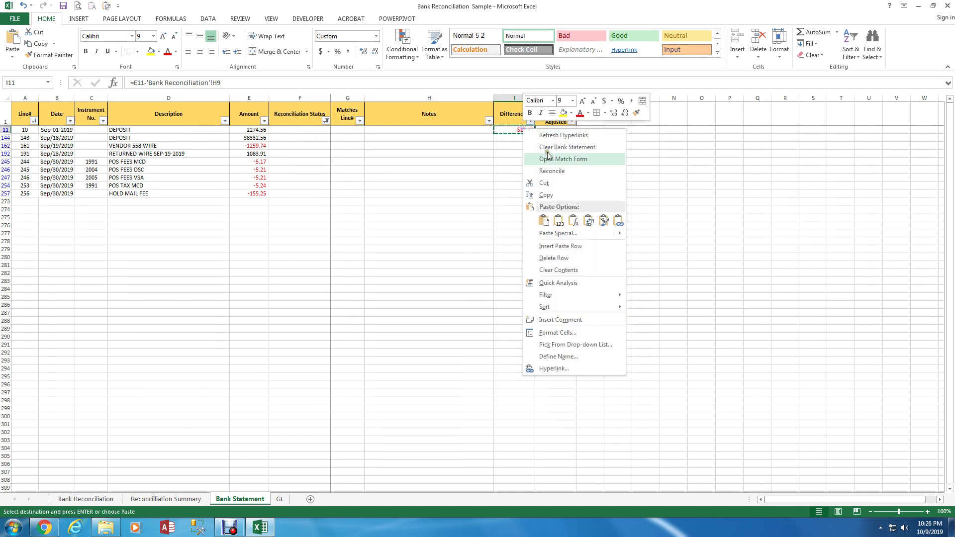
{"action": "left_click", "coordinate": [560, 219]}
- Set F11's status to Deposit In Transit with Difference
{"action": "left_click", "coordinate": [520, 153]}
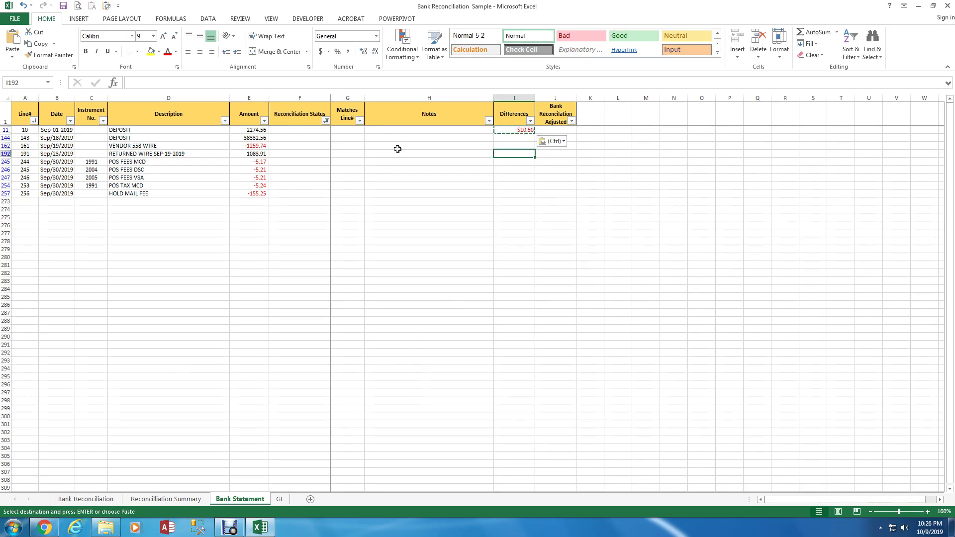
{"action": "left_click", "coordinate": [319, 130]}
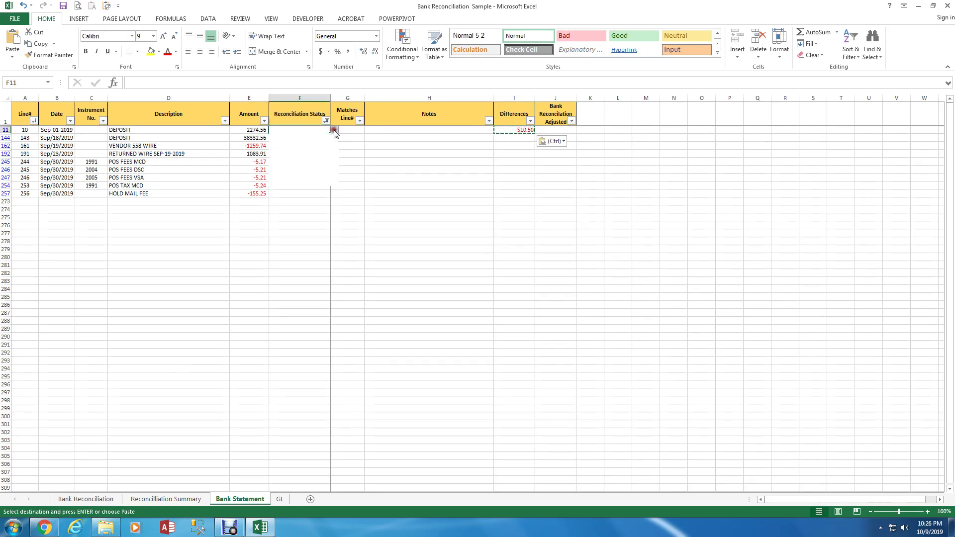
{"action": "left_click", "coordinate": [333, 129]}
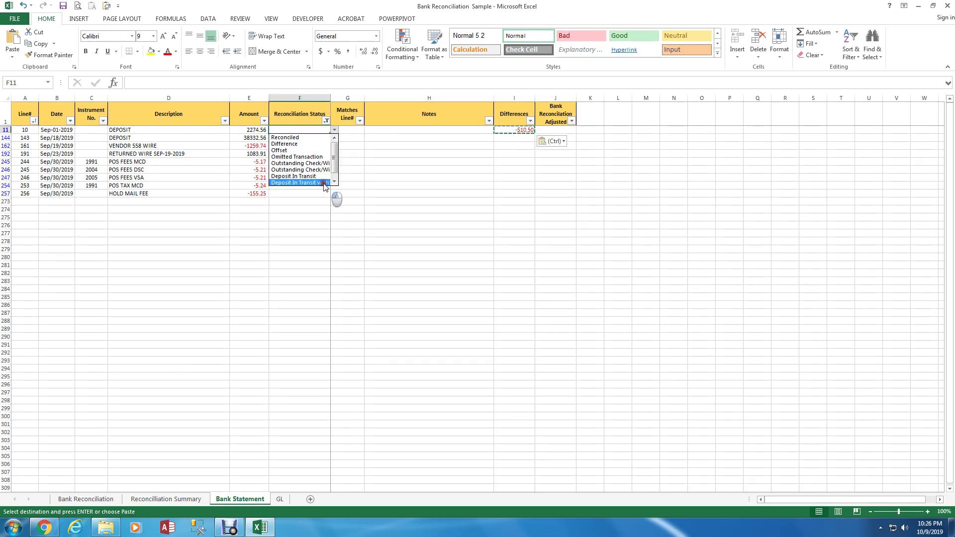
{"action": "left_click", "coordinate": [322, 182]}
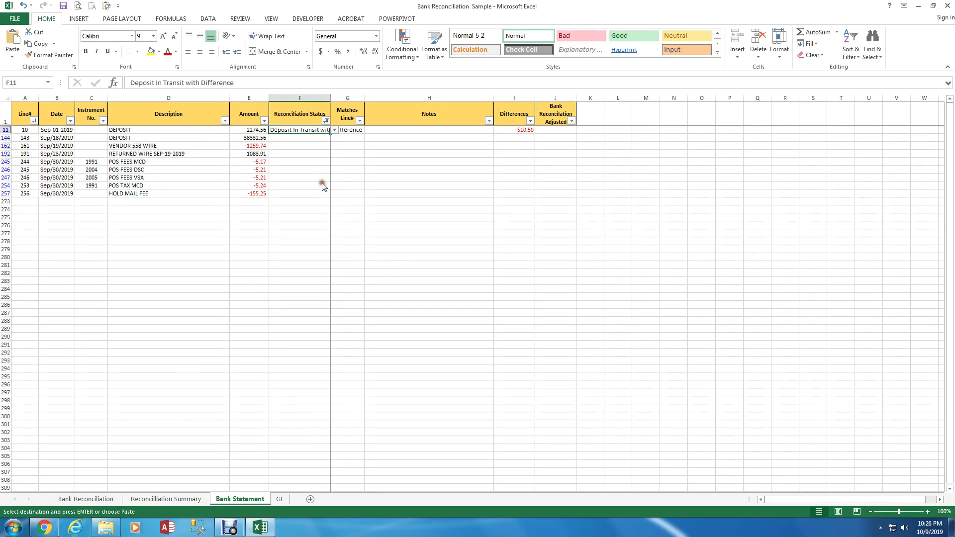
{"action": "left_click", "coordinate": [286, 139]}
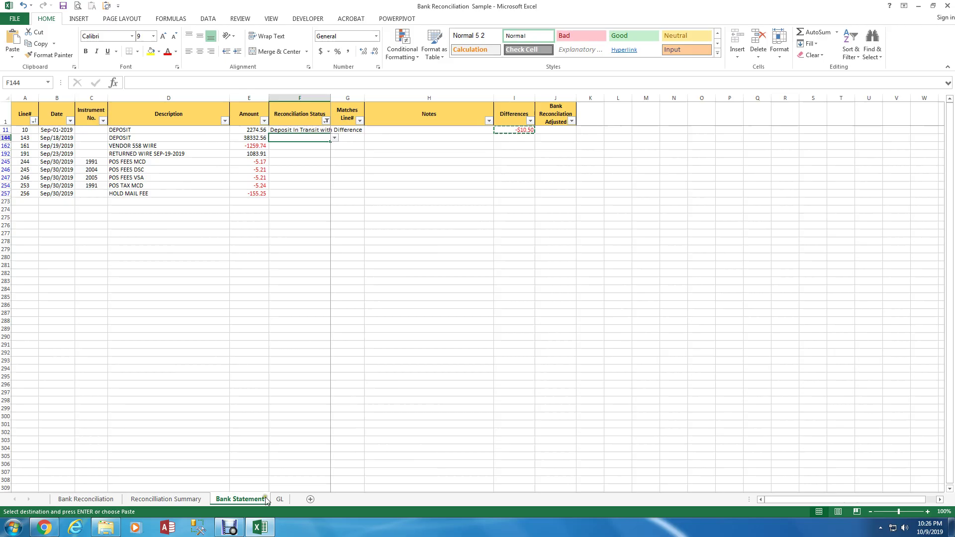
- Match bank line 143 ($38,332.56) to GL line 128 ($38,332.86) with status Difference, leaving -0.30
{"action": "left_click", "coordinate": [361, 220]}
{"action": "right_click", "coordinate": [360, 220]}
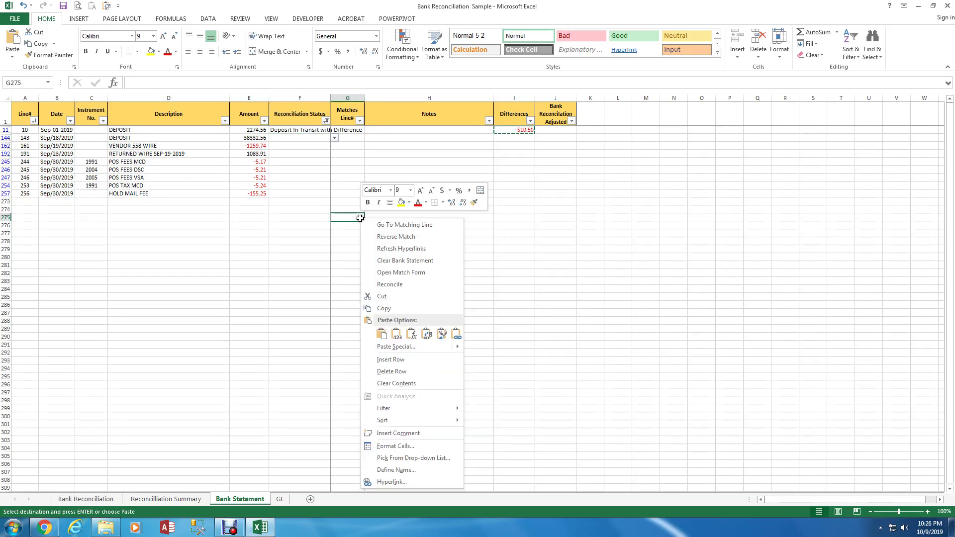
{"action": "left_click", "coordinate": [418, 275]}
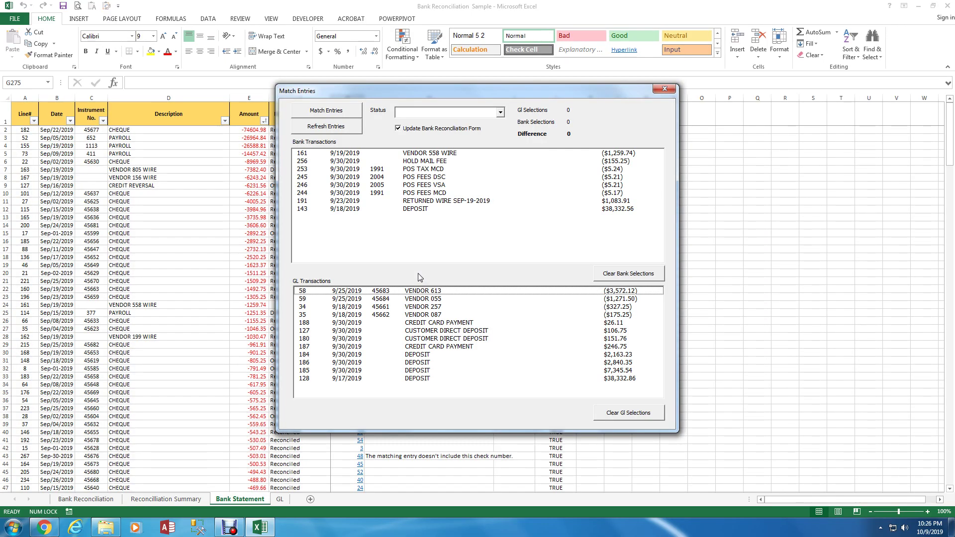
{"action": "left_click", "coordinate": [621, 213]}
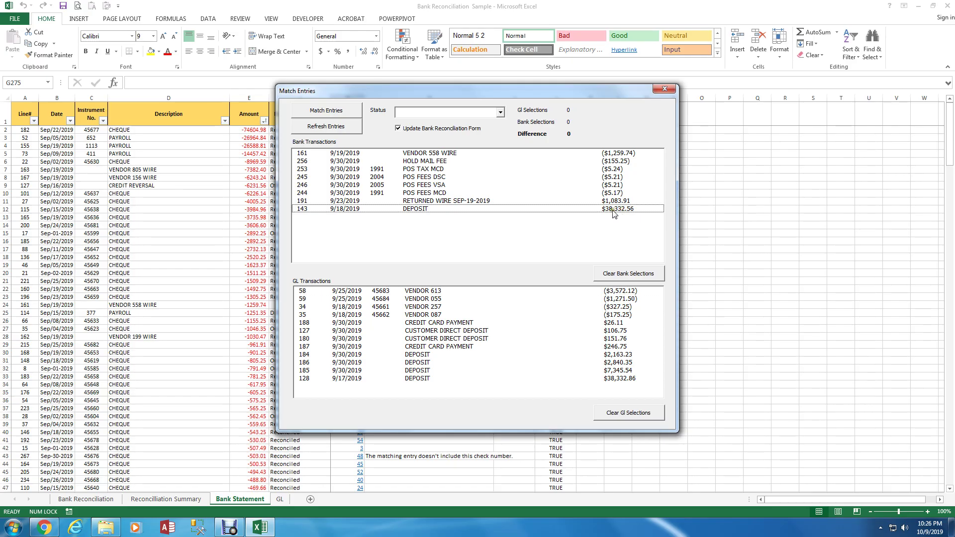
{"action": "left_click", "coordinate": [636, 381]}
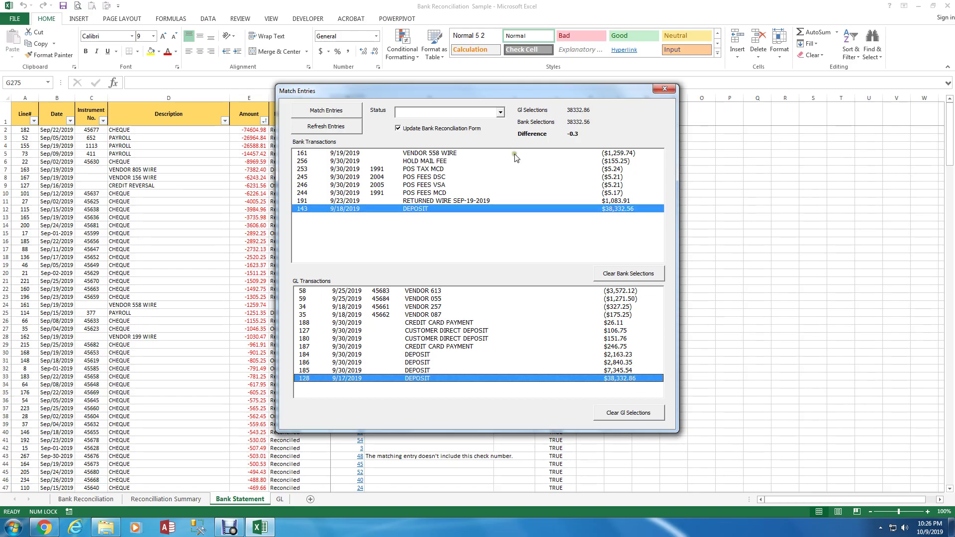
{"action": "left_click", "coordinate": [500, 113]}
{"action": "left_click", "coordinate": [485, 129]}
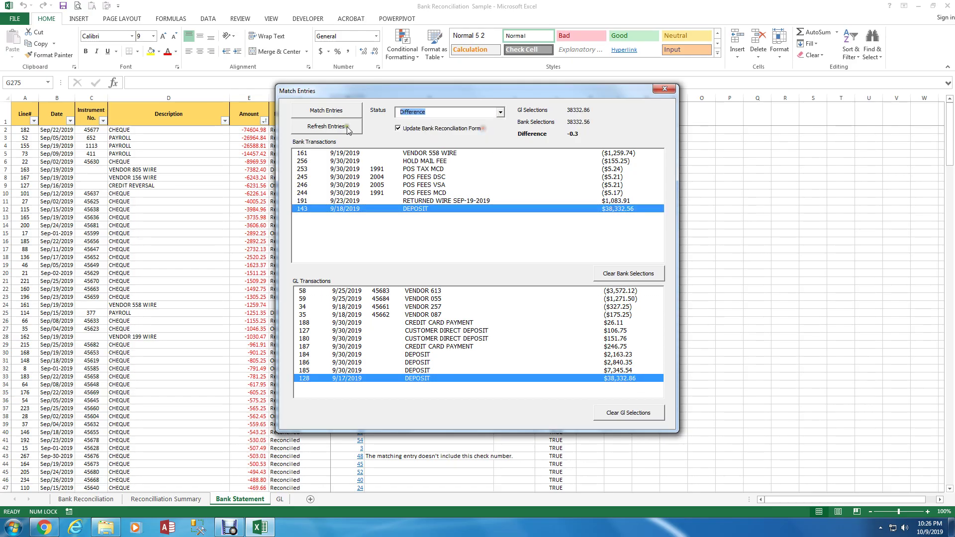
{"action": "left_click", "coordinate": [335, 111]}
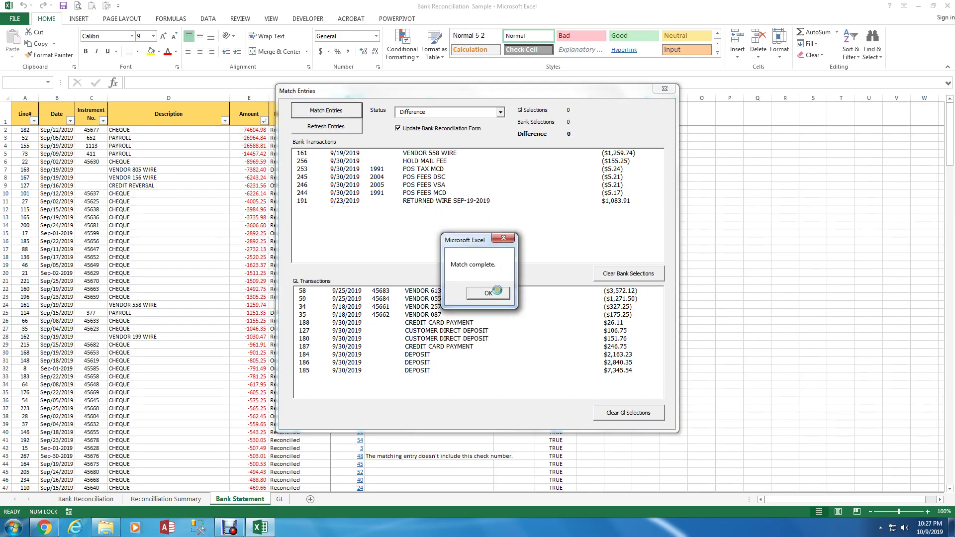
{"action": "left_click", "coordinate": [497, 291]}
{"action": "left_click", "coordinate": [657, 89]}
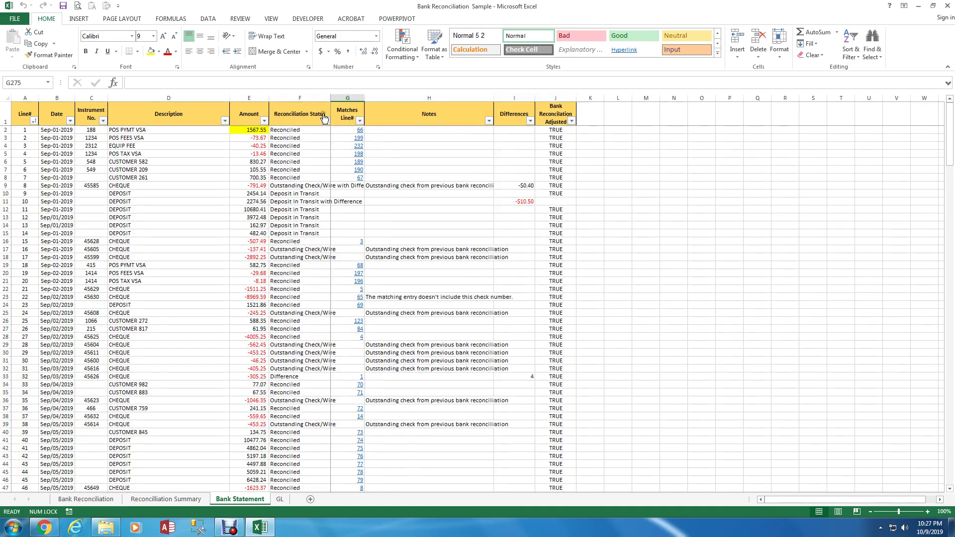
- Filter the Bank Statement's Reconciliation Status to show only blank lines
{"action": "left_click", "coordinate": [326, 120]}
{"action": "left_click", "coordinate": [255, 221]}
{"action": "left_click", "coordinate": [244, 273]}
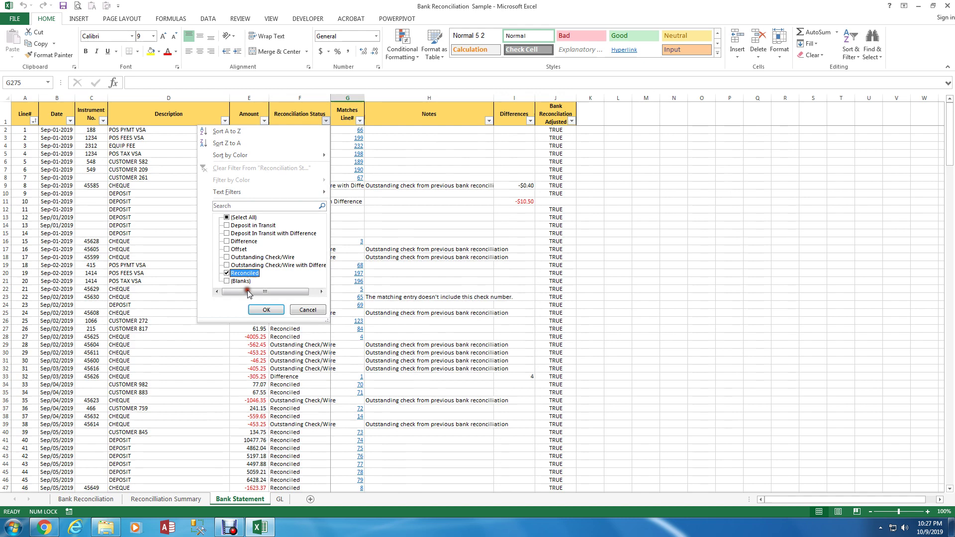
{"action": "left_click", "coordinate": [244, 273]}
{"action": "left_click", "coordinate": [241, 282]}
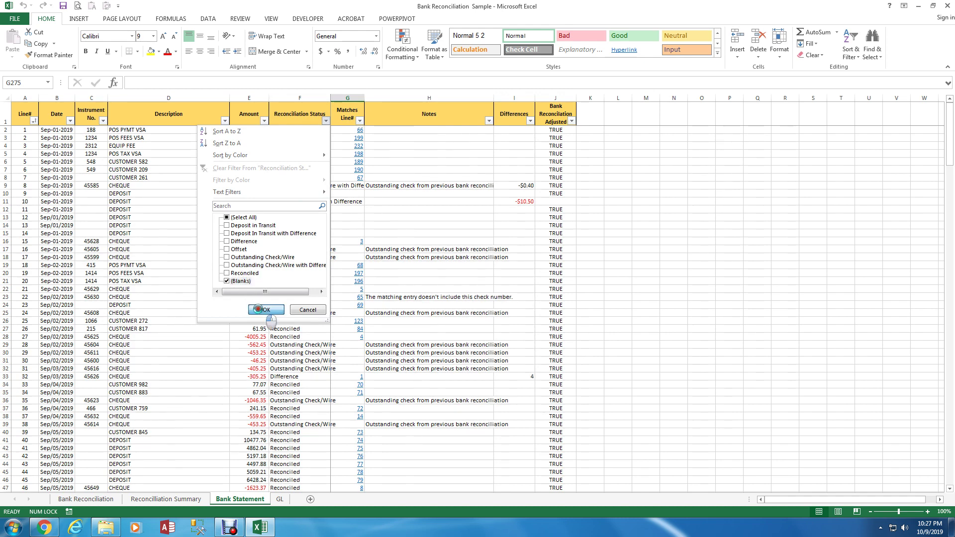
{"action": "left_click", "coordinate": [264, 309]}
{"action": "left_click", "coordinate": [284, 143]}
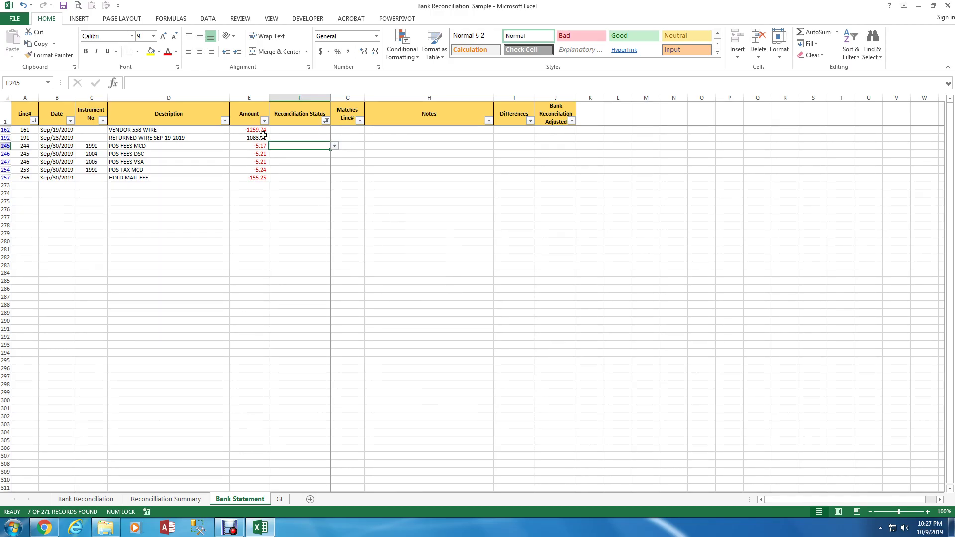
- Set F162 to Omitted Transaction and paste it into the remaining blank statuses F192:F257
{"action": "left_click", "coordinate": [316, 130]}
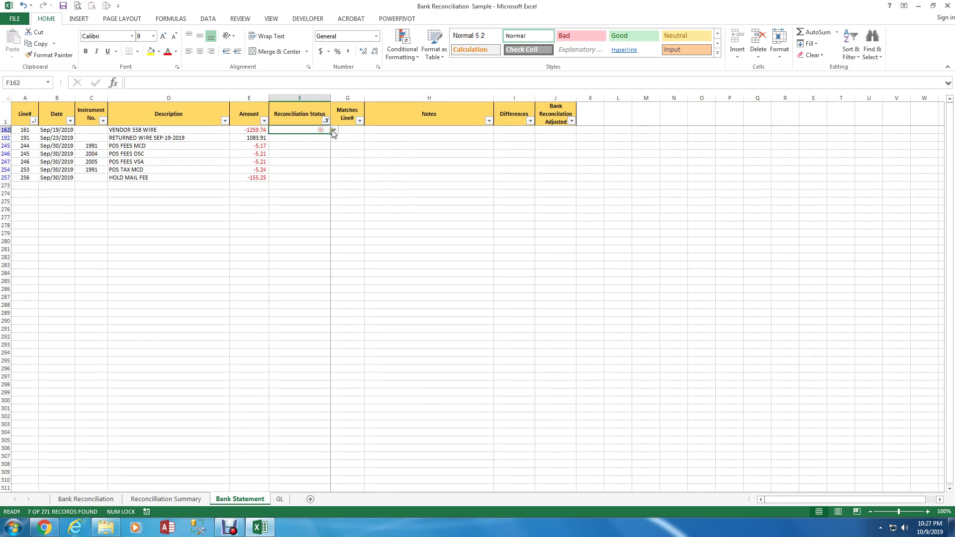
{"action": "left_click", "coordinate": [333, 130]}
{"action": "left_click", "coordinate": [318, 156]}
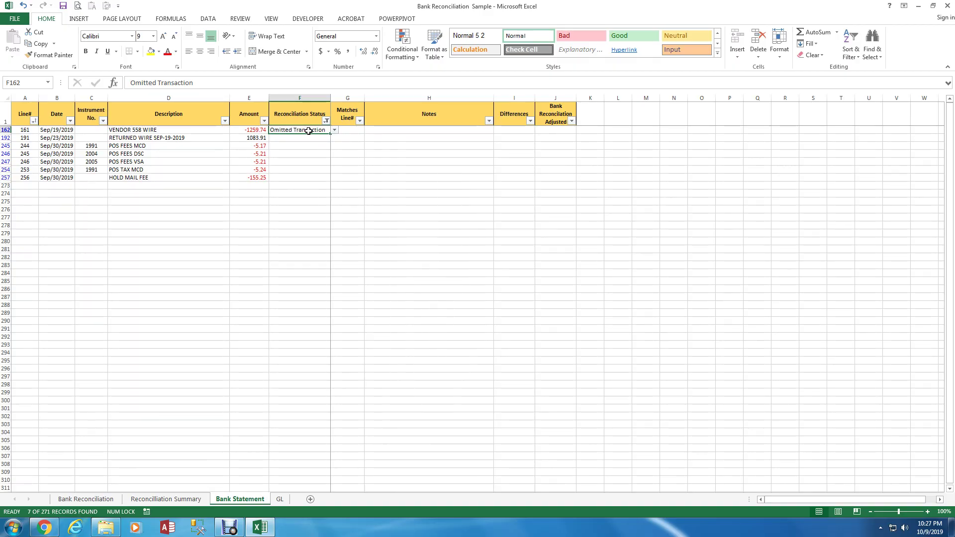
{"action": "key", "text": "ctrl+c"}
{"action": "left_click", "coordinate": [298, 139]}
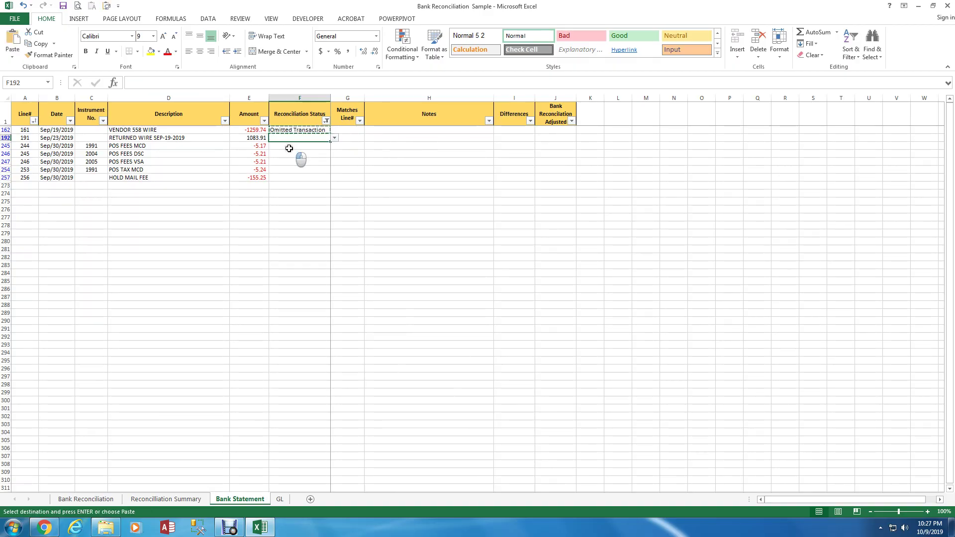
{"action": "left_click_drag", "start_coordinate": [289, 149], "coordinate": [287, 179]}
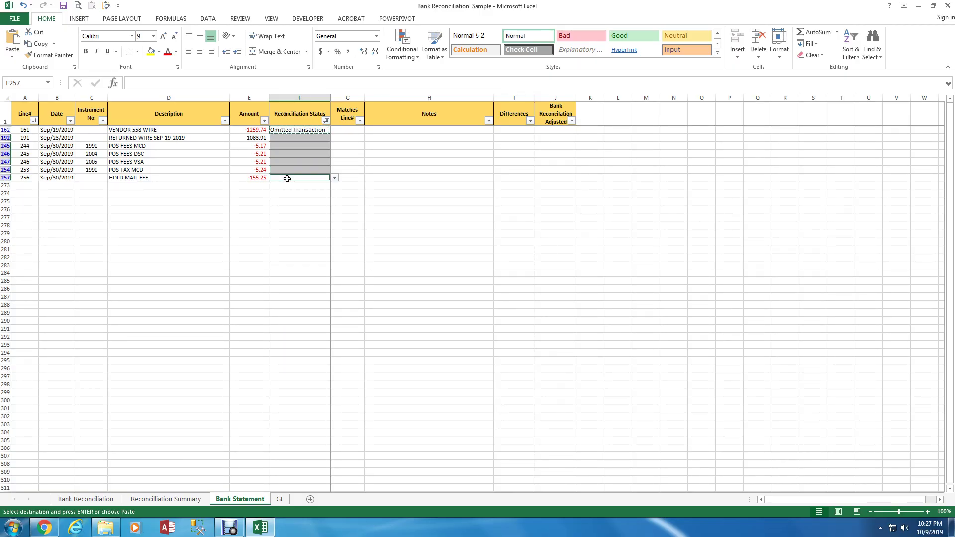
{"action": "key", "text": "ctrl+v"}
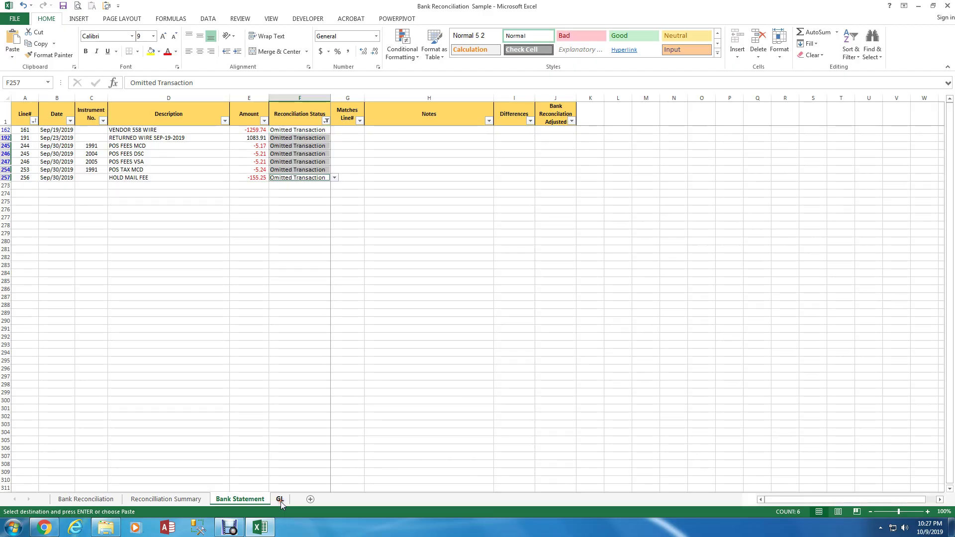
- On the GL sheet, filter Reconciliation Status to (Blanks) only
{"action": "left_click", "coordinate": [280, 500]}
{"action": "left_click", "coordinate": [328, 120]}
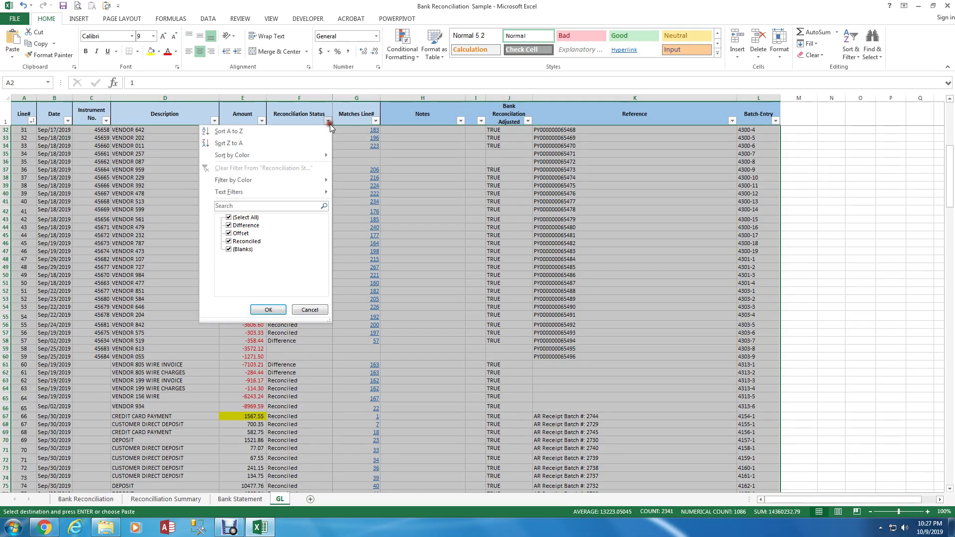
{"action": "left_click", "coordinate": [252, 216]}
{"action": "left_click", "coordinate": [245, 249]}
{"action": "left_click", "coordinate": [268, 310]}
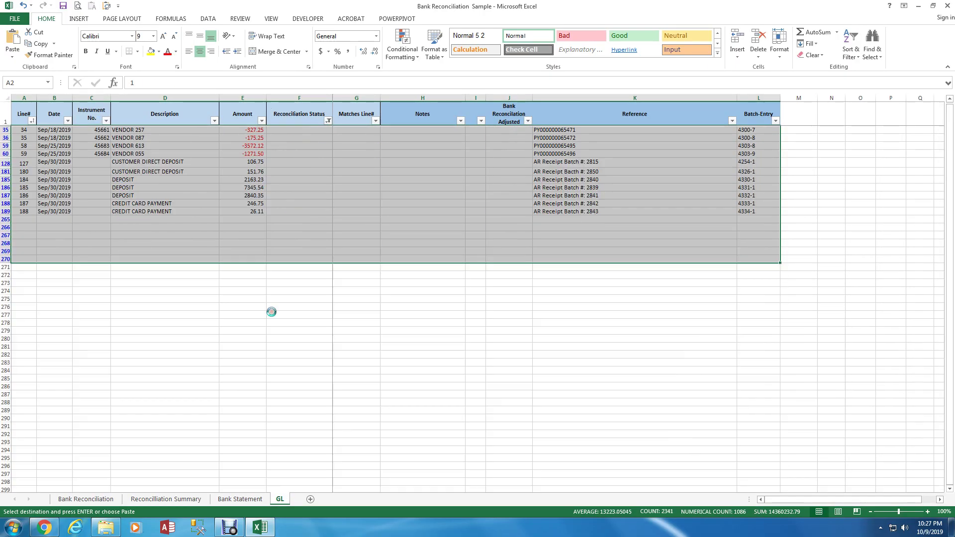
{"action": "left_click", "coordinate": [284, 145]}
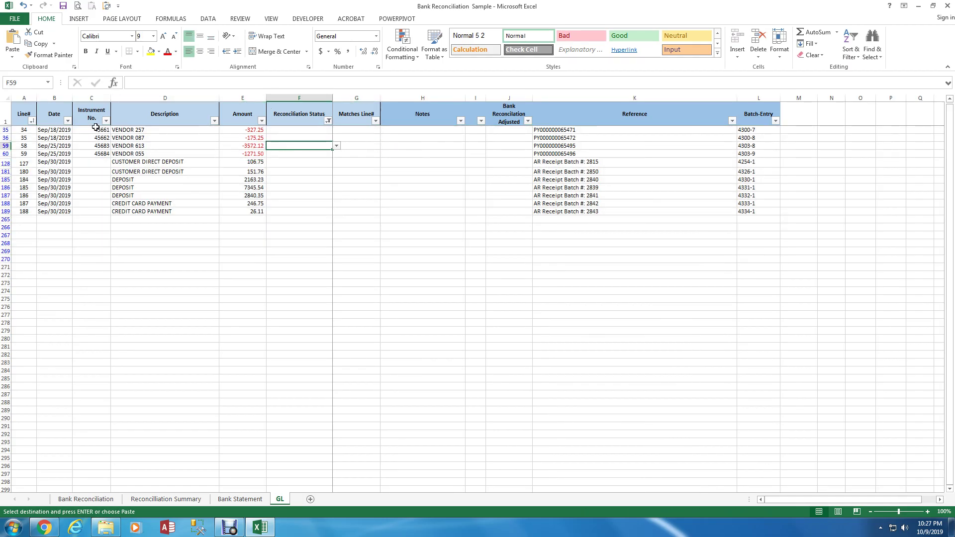
- Mark the four unstatused vendor lines, F35 through F60, as Outstanding Check/Wire
{"action": "left_click", "coordinate": [308, 130]}
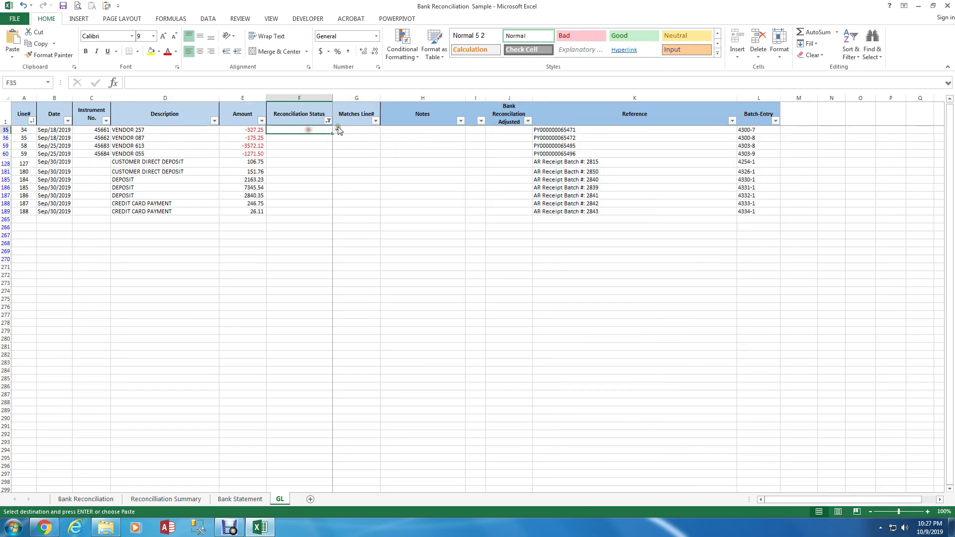
{"action": "left_click", "coordinate": [336, 130]}
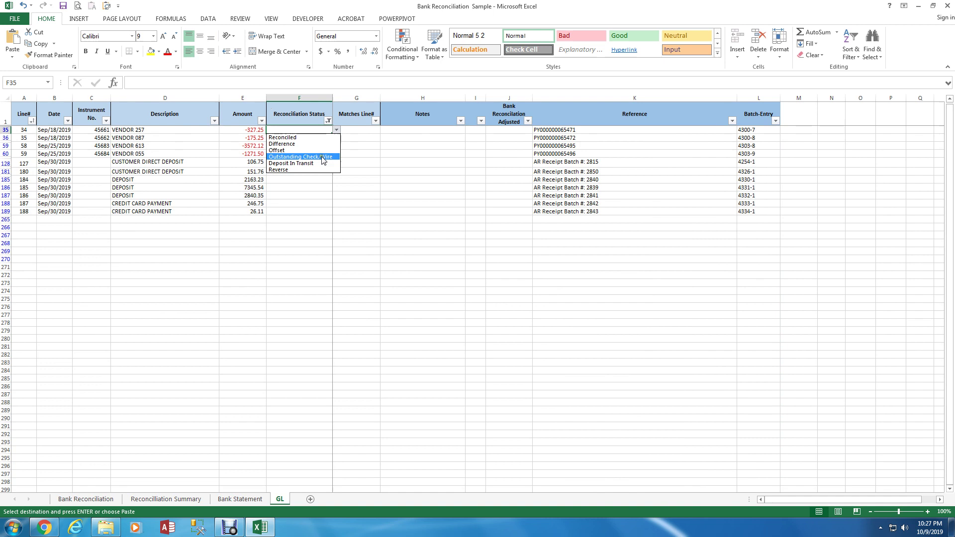
{"action": "left_click", "coordinate": [323, 157]}
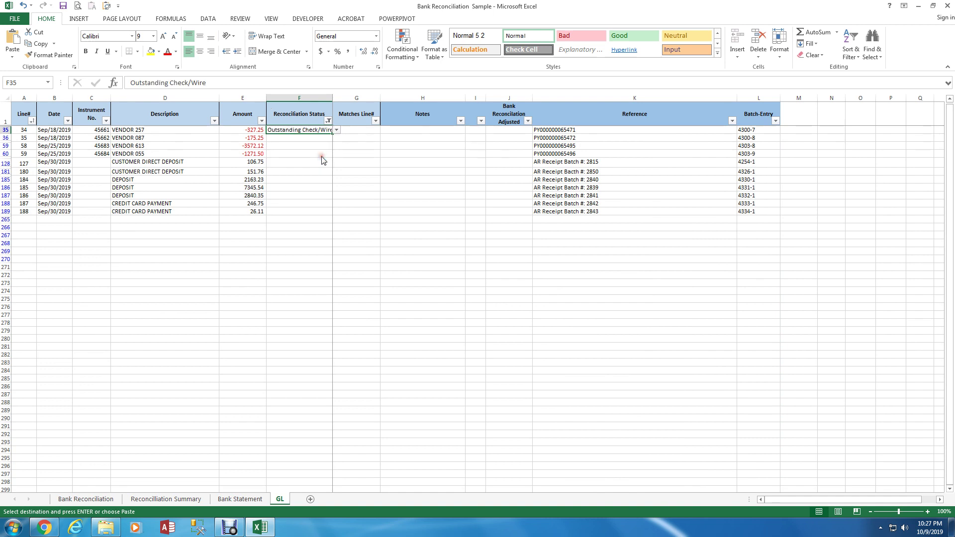
{"action": "left_click_drag", "start_coordinate": [289, 145], "coordinate": [286, 136]}
{"action": "left_click", "coordinate": [286, 156], "text": "ctrl"}
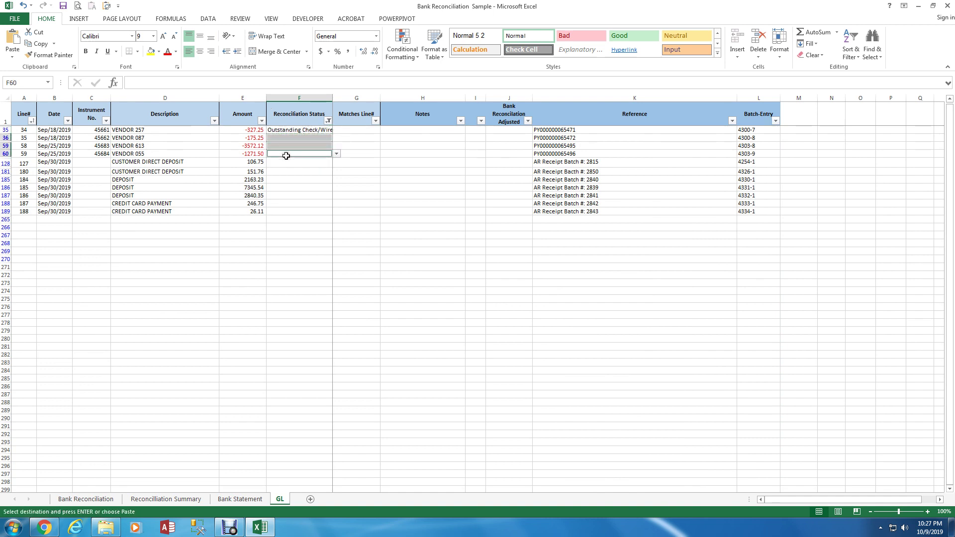
{"action": "key", "text": "ctrl+v"}
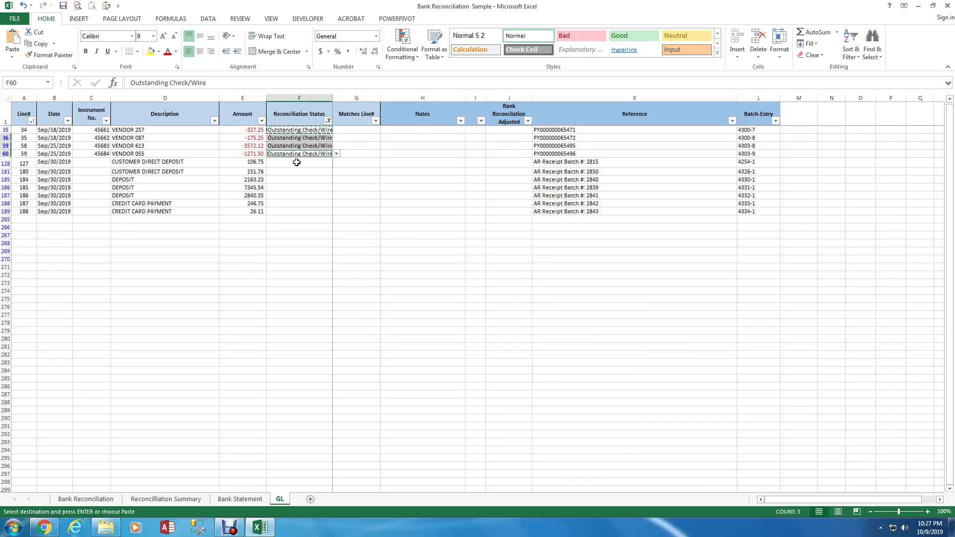
- Set F128 to Deposit In Transit and paste it into F181:F189
{"action": "left_click", "coordinate": [296, 162]}
{"action": "left_click", "coordinate": [338, 163]}
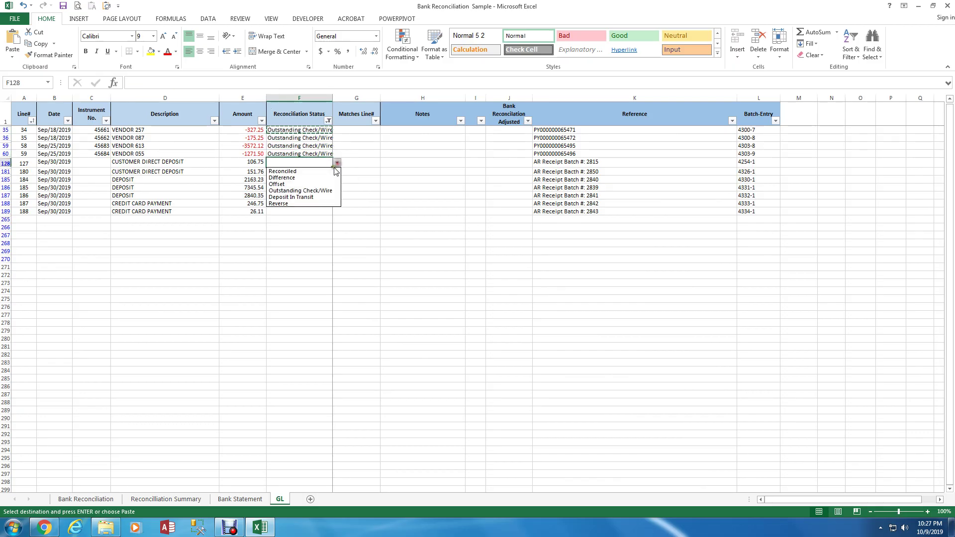
{"action": "left_click", "coordinate": [311, 194]}
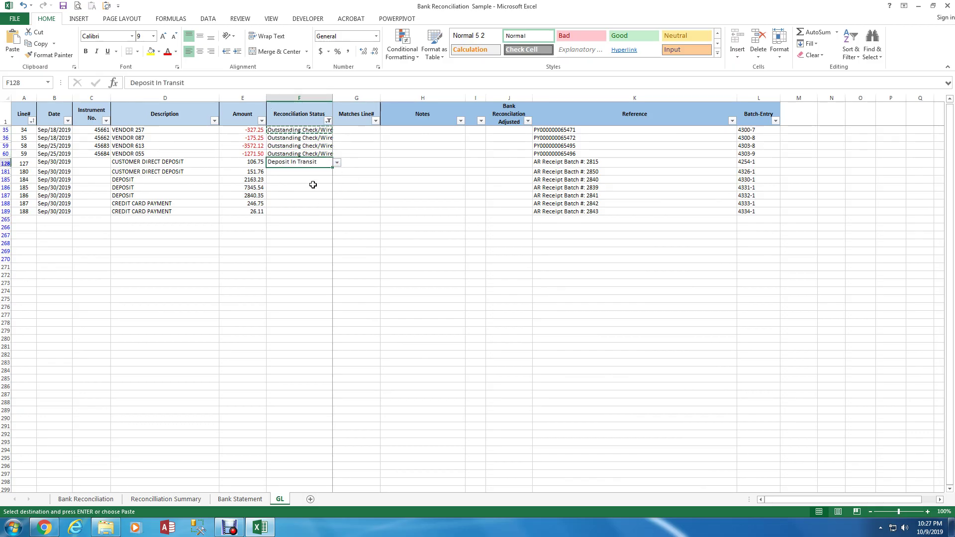
{"action": "key", "text": "ctrl+c"}
{"action": "left_click", "coordinate": [291, 174]}
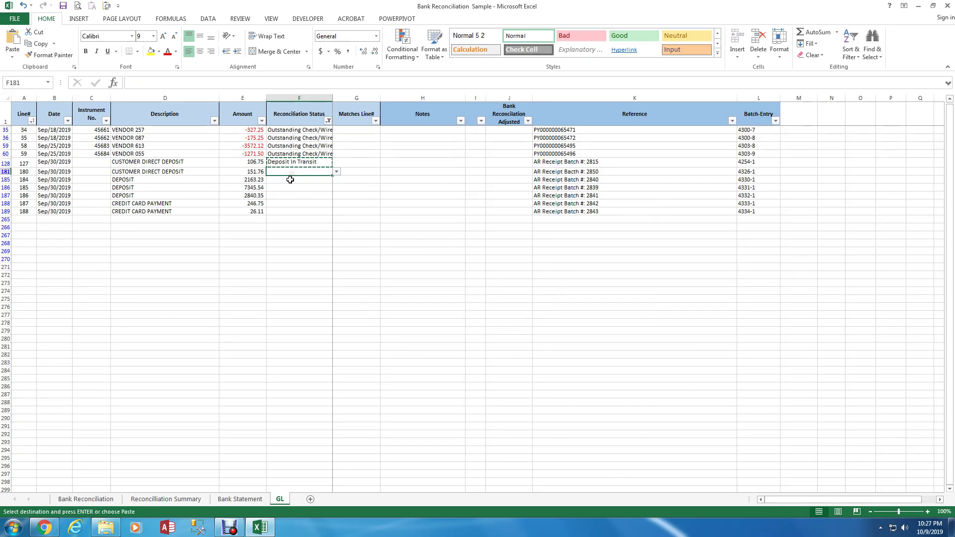
{"action": "left_click_drag", "start_coordinate": [290, 180], "coordinate": [291, 213]}
{"action": "key", "text": "ctrl+v"}
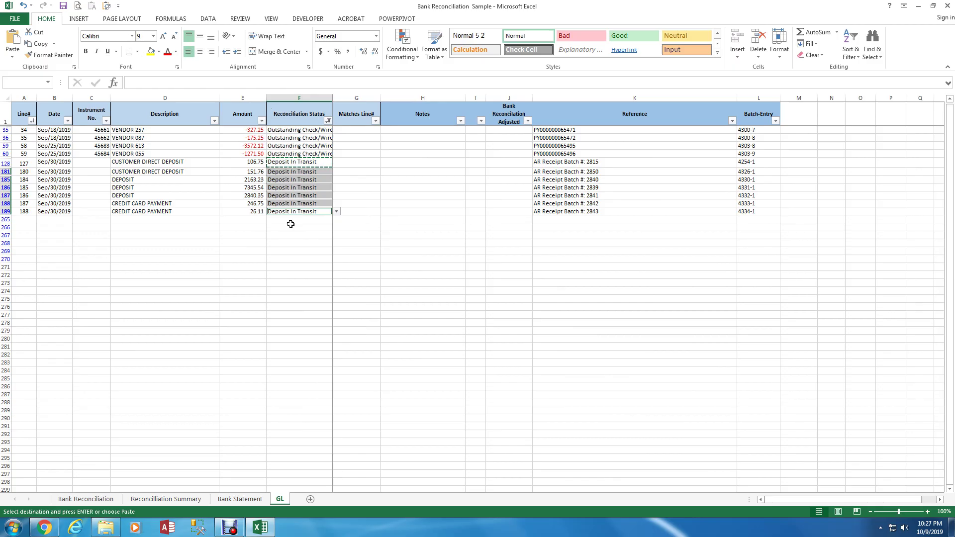
- From the Reconciliation Summary, rerun the bank reconciliation update, answering No to clearing previous transactions
{"action": "left_click", "coordinate": [297, 251]}
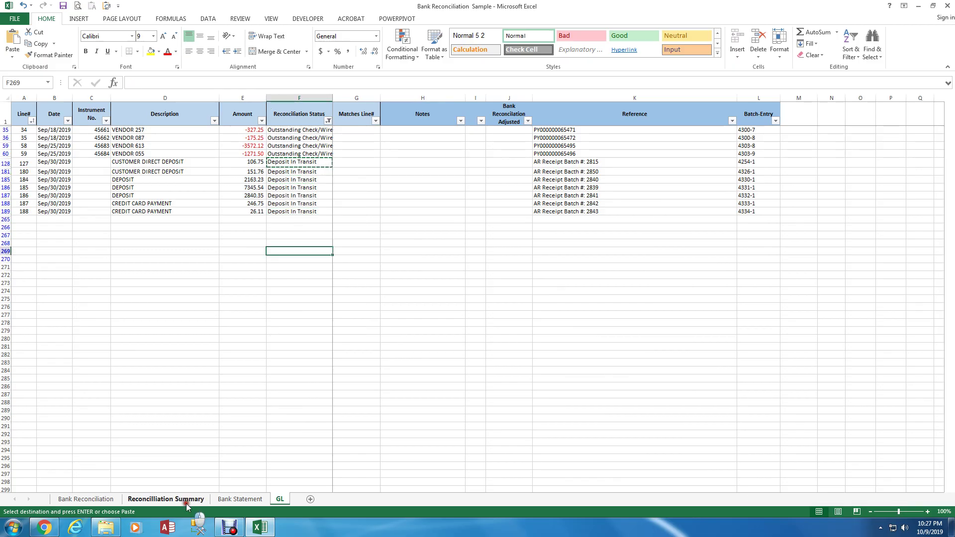
{"action": "left_click", "coordinate": [186, 501]}
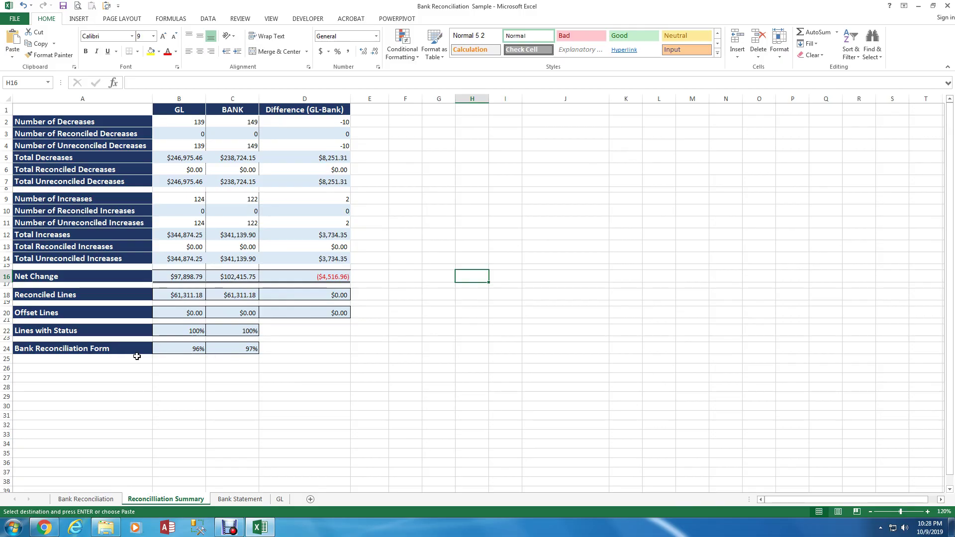
{"action": "right_click", "coordinate": [442, 189]}
{"action": "left_click", "coordinate": [450, 198]}
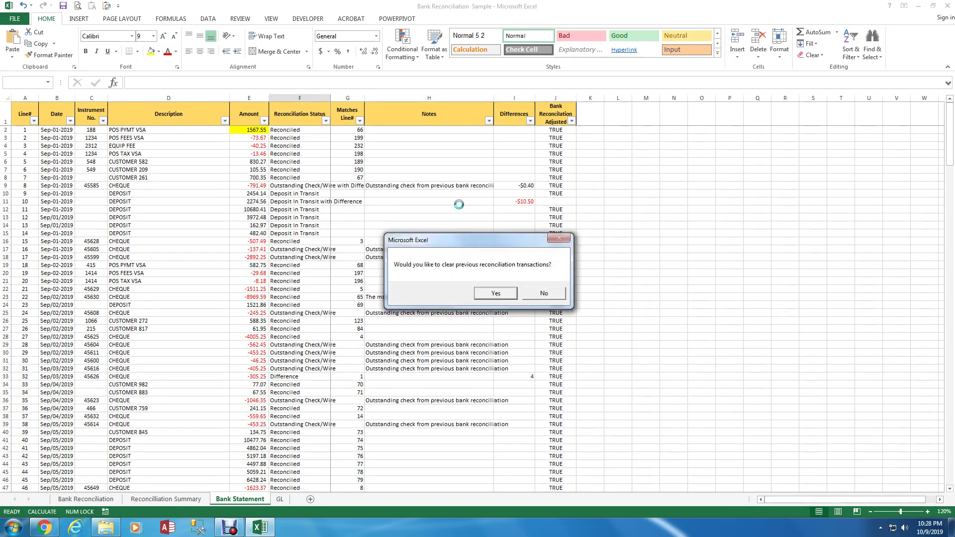
{"action": "left_click", "coordinate": [545, 293]}
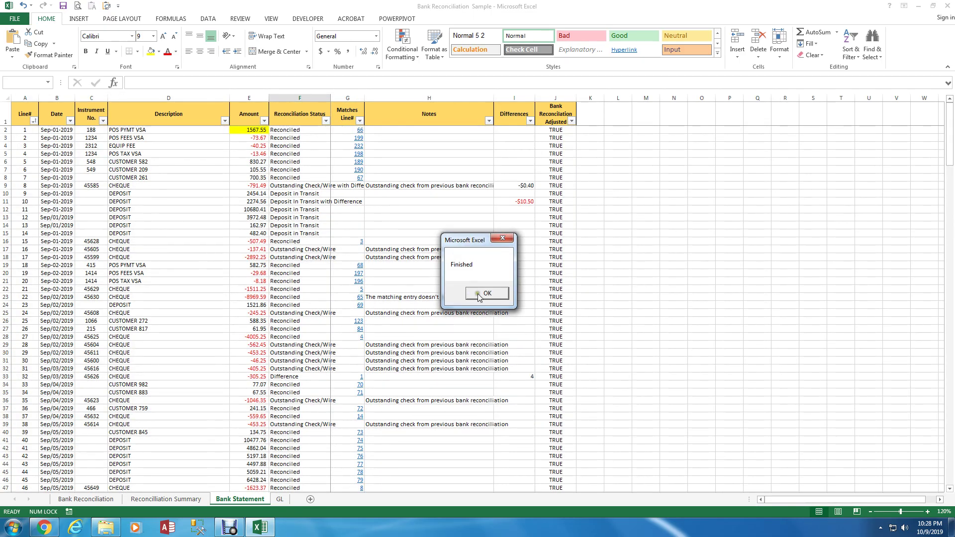
- Dismiss Finished and follow the Matches Line# links between the bank line and GL line 66
{"action": "left_click", "coordinate": [478, 294]}
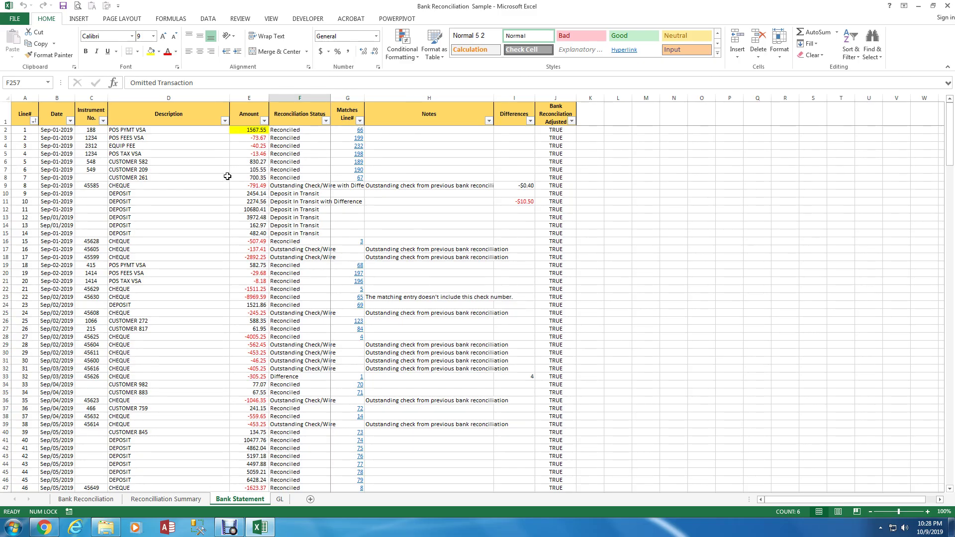
{"action": "left_click", "coordinate": [361, 131]}
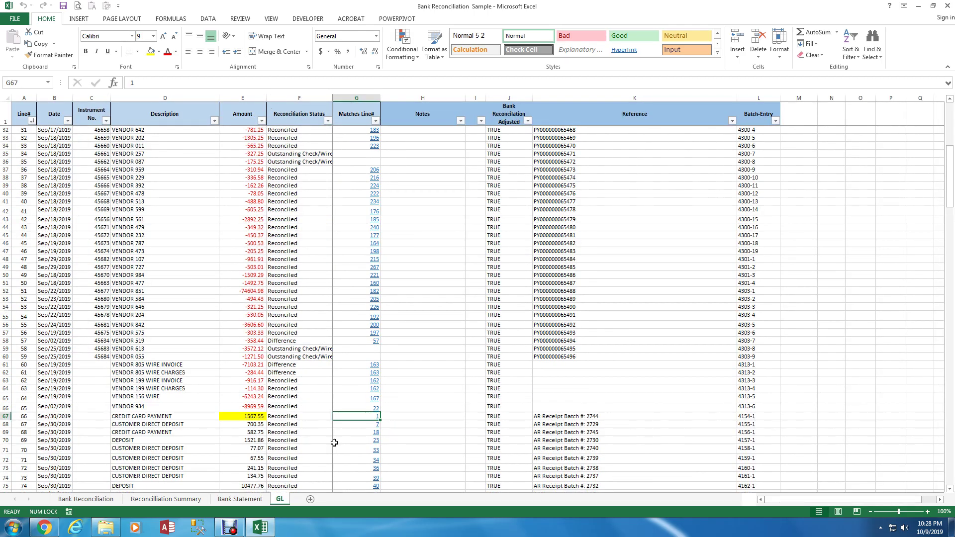
{"action": "left_click", "coordinate": [378, 416]}
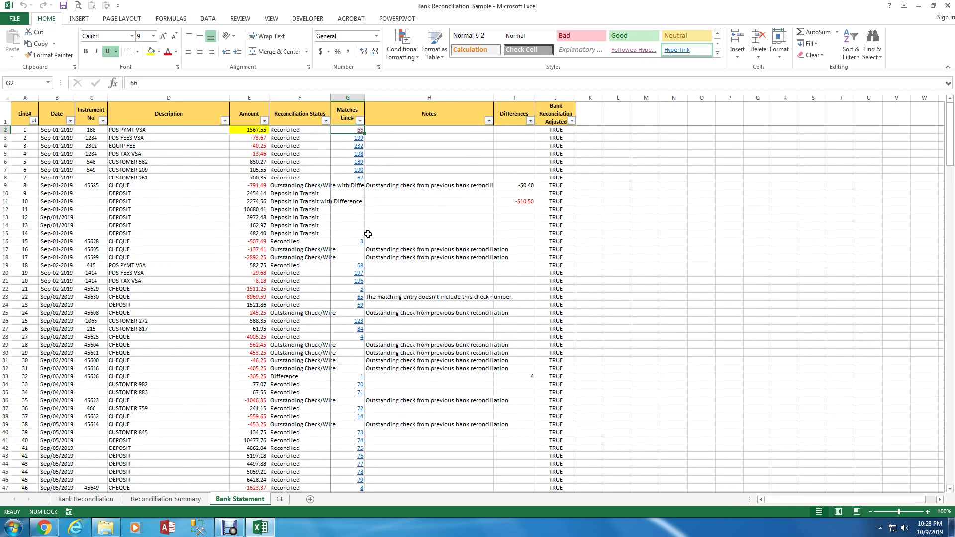
- Show the Reconciliation Summary at 100% for both lines and stop the browser stopwatch
{"action": "left_click", "coordinate": [157, 499]}
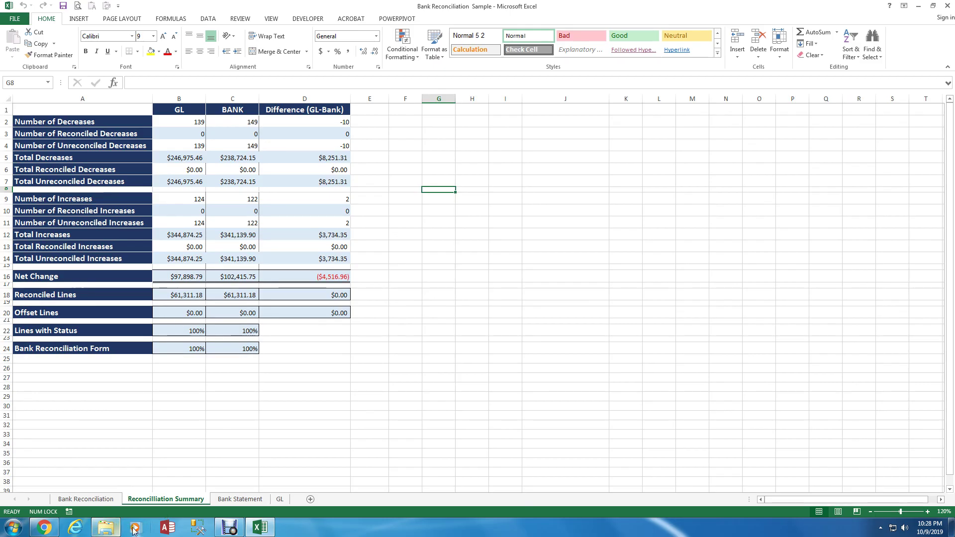
{"action": "left_click", "coordinate": [44, 527]}
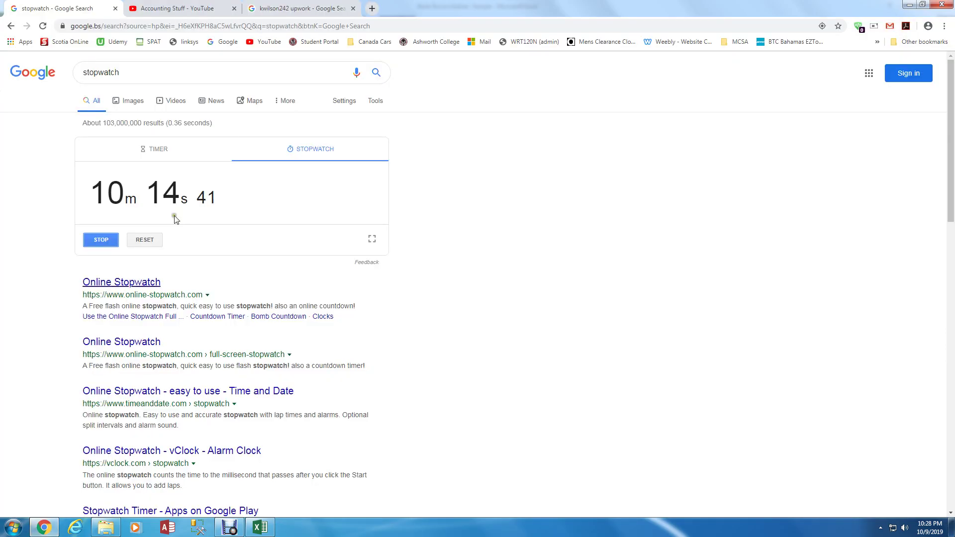
{"action": "left_click", "coordinate": [105, 244]}
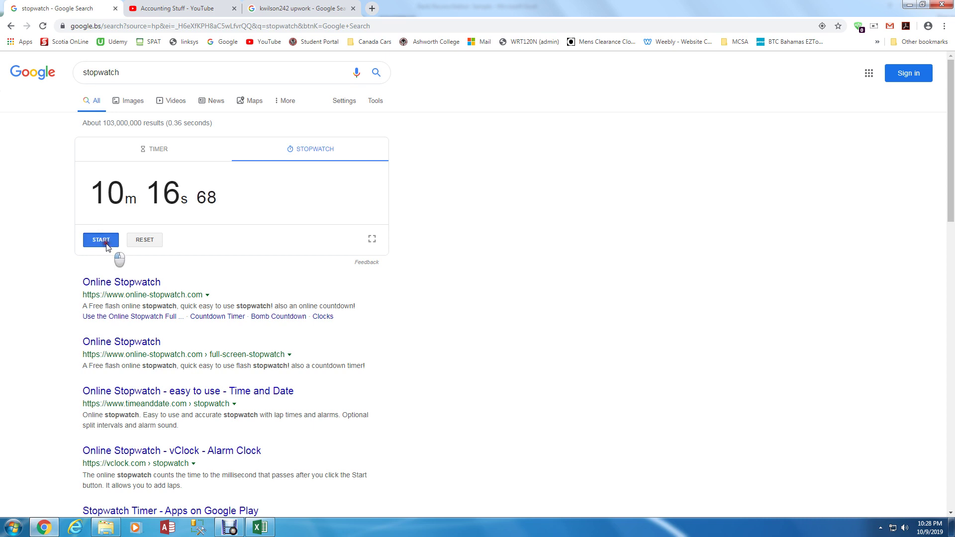
{"action": "left_click", "coordinate": [909, 6]}
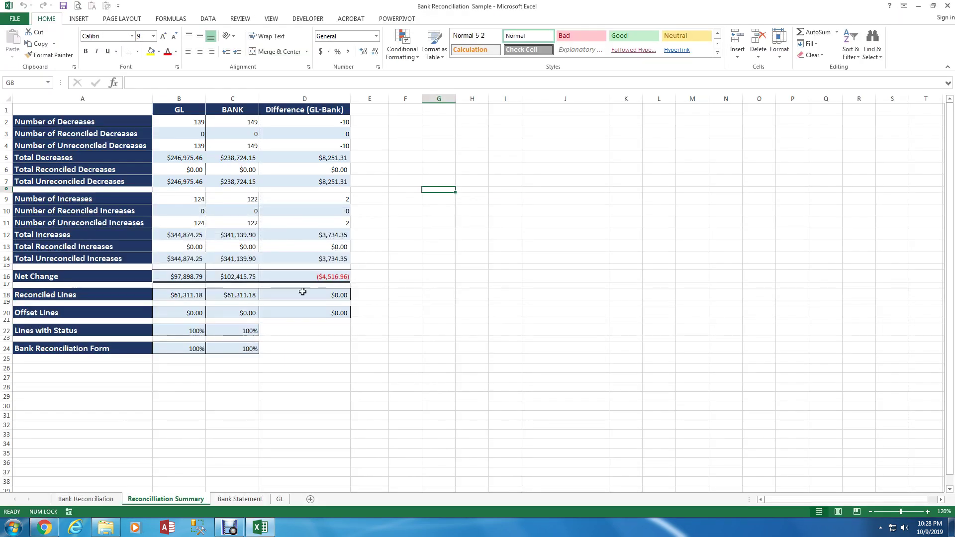
- Re-enter J6's =BankBalance-I6 formula on the Bank Reconciliation sheet, showing $102,415.75
{"action": "left_click", "coordinate": [90, 500]}
{"action": "scroll", "coordinate": [393, 138], "scroll_direction": "up", "scroll_amount": 2}
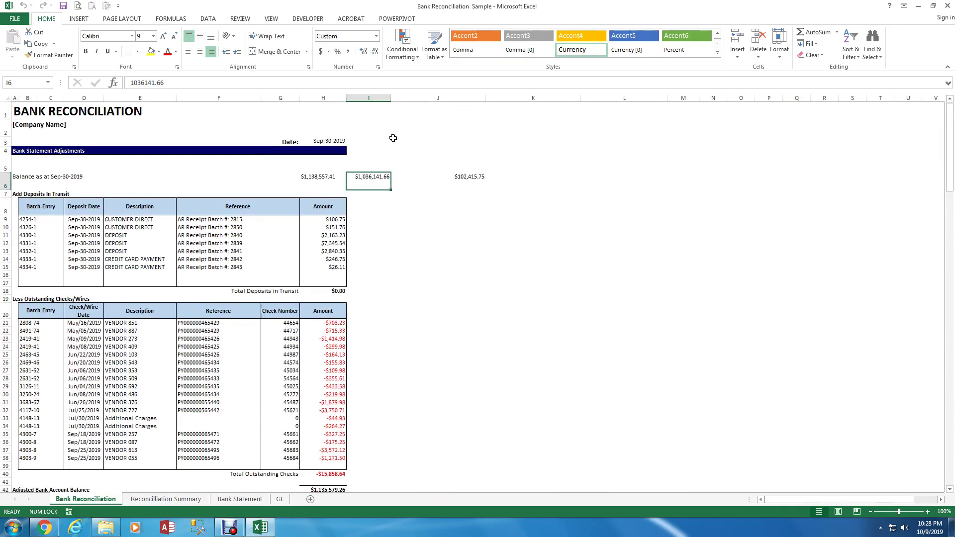
{"action": "double_click", "coordinate": [470, 179]}
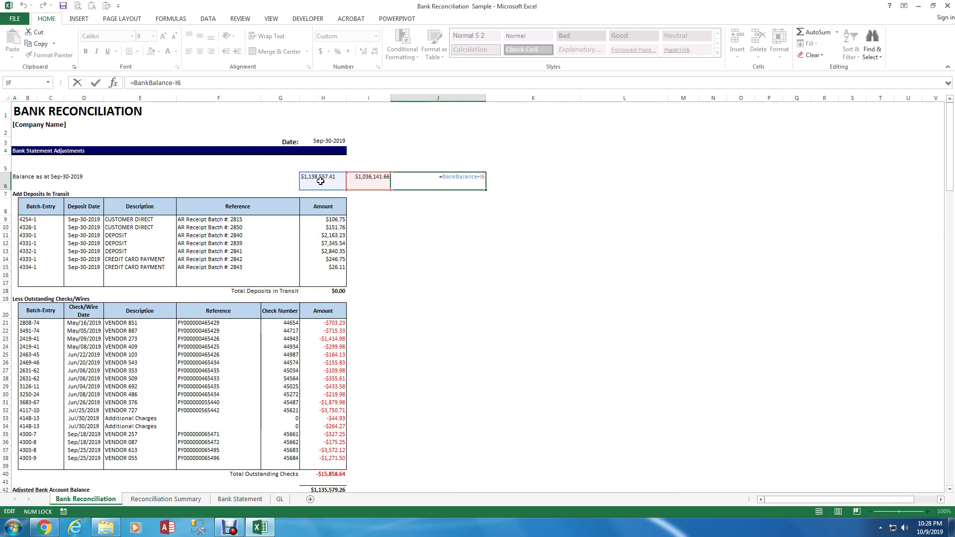
{"action": "key", "text": "ctrl+Return"}
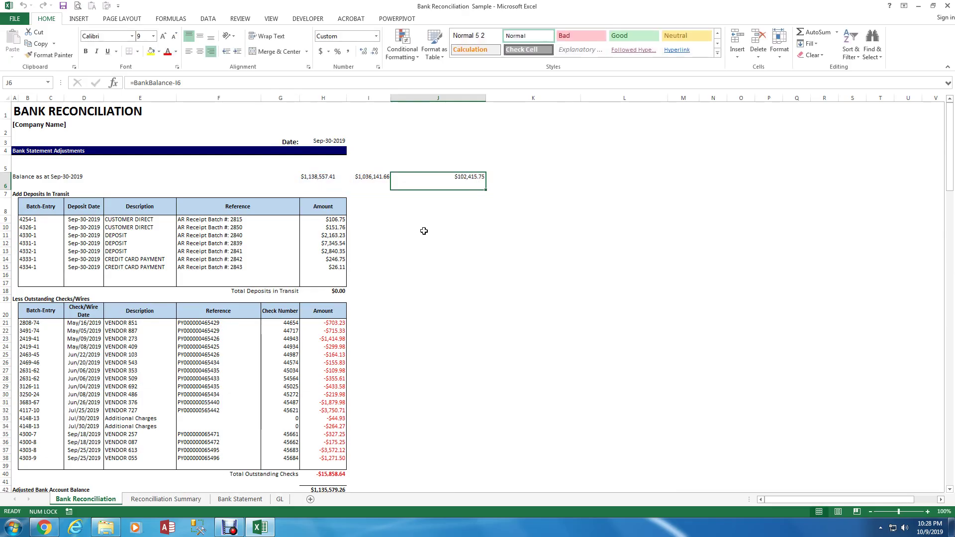
- Check the amount totals: Bank Statement column E sums 102,415.75, GL column E 97,898.79
{"action": "left_click", "coordinate": [234, 499]}
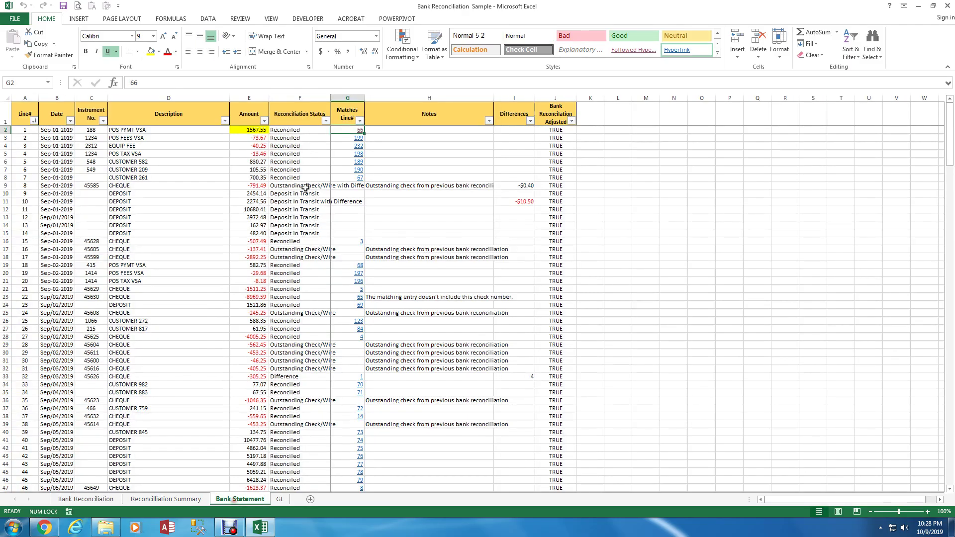
{"action": "left_click", "coordinate": [259, 130]}
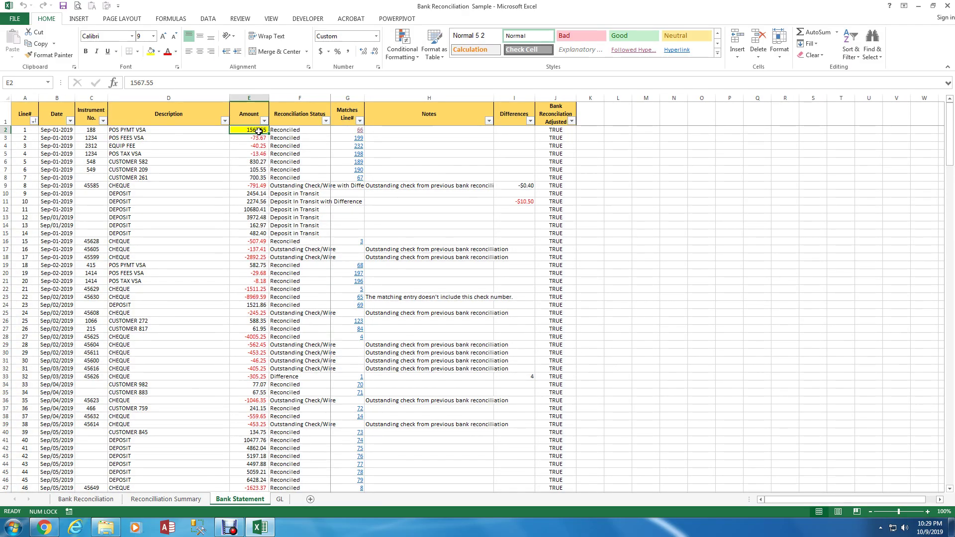
{"action": "key", "text": "ctrl+shift+Down"}
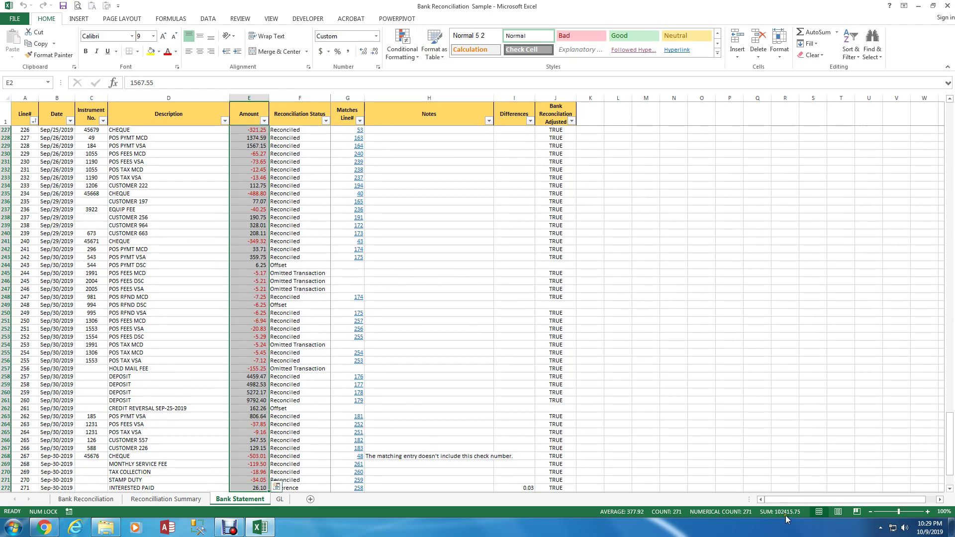
{"action": "left_click", "coordinate": [89, 499]}
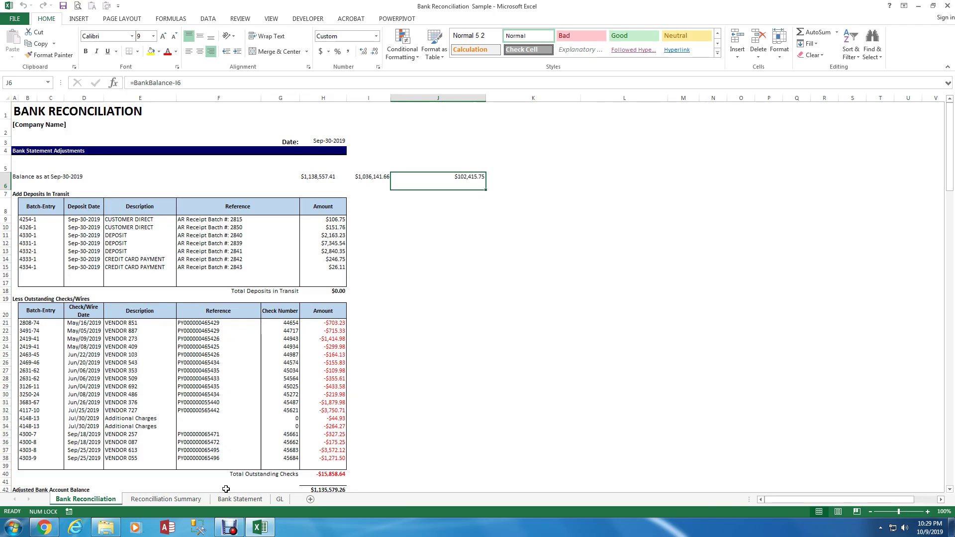
{"action": "left_click", "coordinate": [280, 499]}
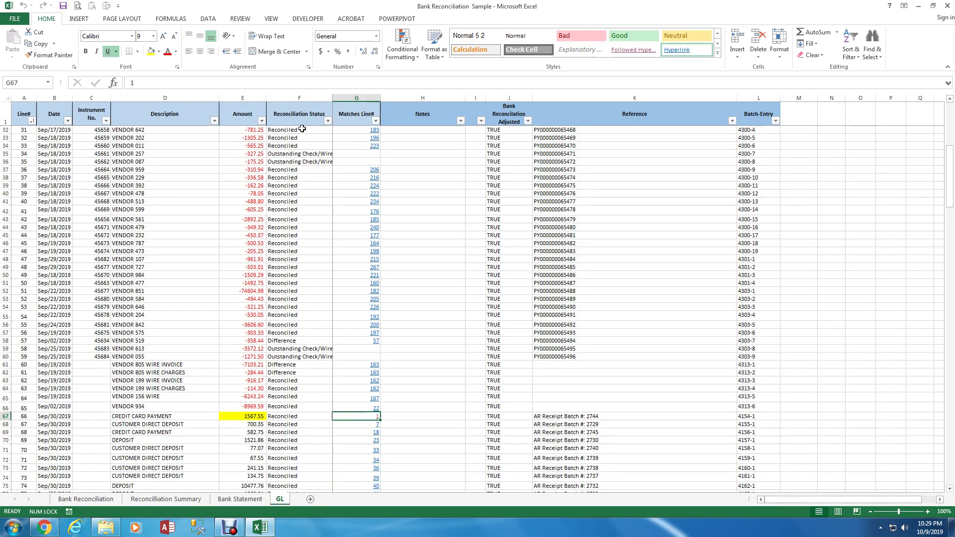
{"action": "scroll", "coordinate": [264, 149], "scroll_direction": "up", "scroll_amount": 6}
{"action": "scroll", "coordinate": [253, 142], "scroll_direction": "up", "scroll_amount": 7}
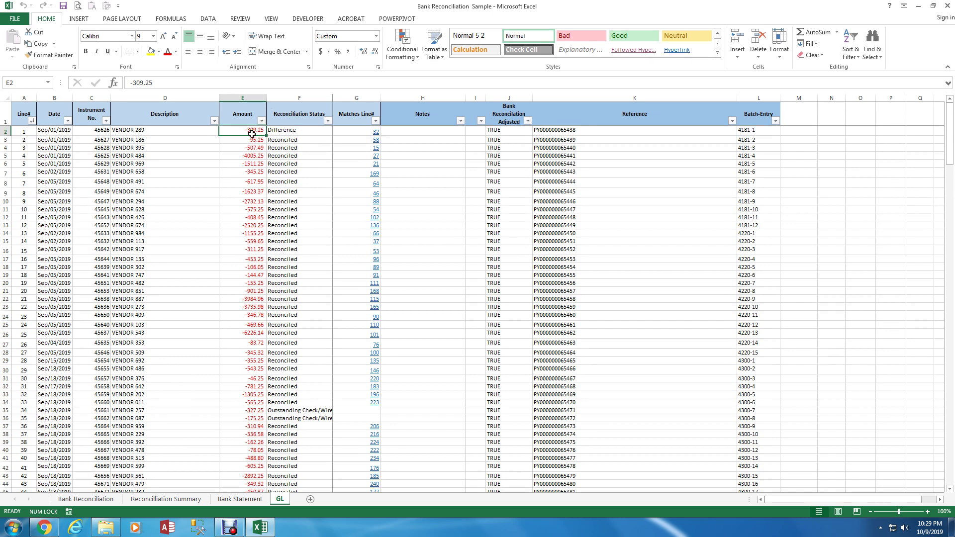
{"action": "key", "text": "ctrl+shift+Down"}
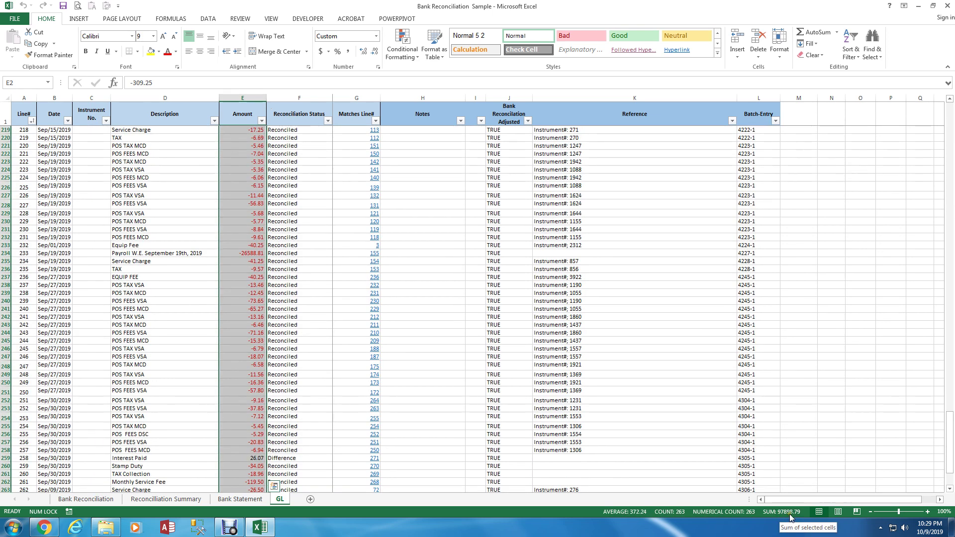
{"action": "left_click", "coordinate": [86, 500]}
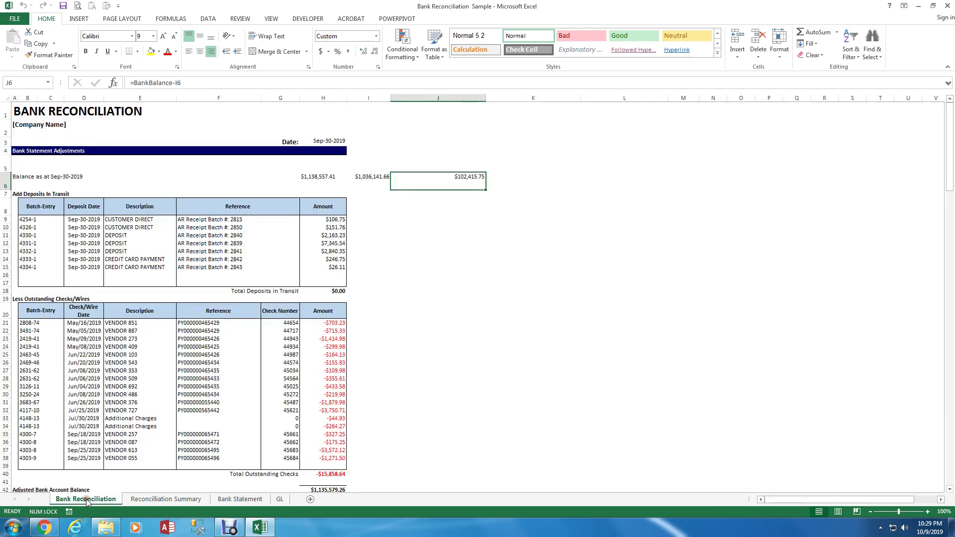
{"action": "scroll", "coordinate": [359, 425], "scroll_direction": "down", "scroll_amount": 2}
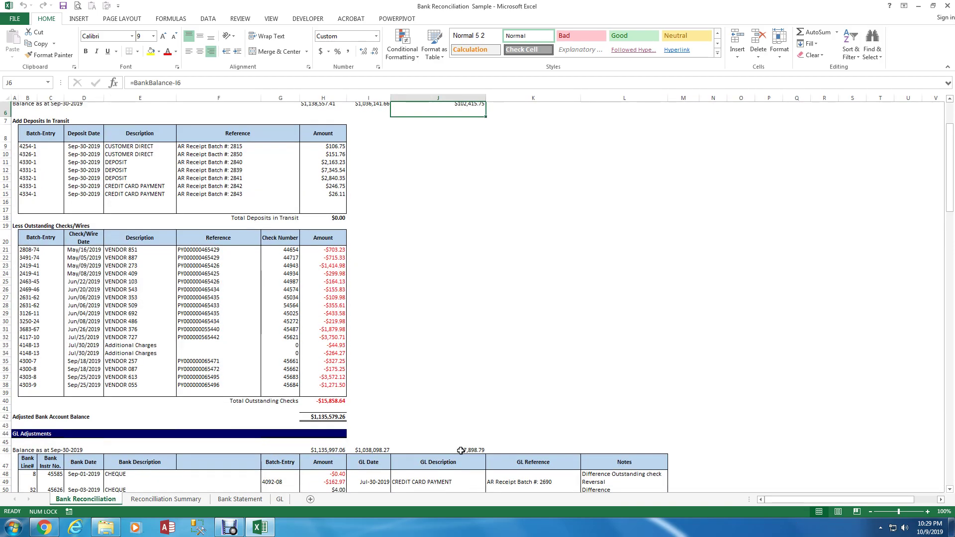
{"action": "scroll", "coordinate": [461, 450], "scroll_direction": "down", "scroll_amount": 5}
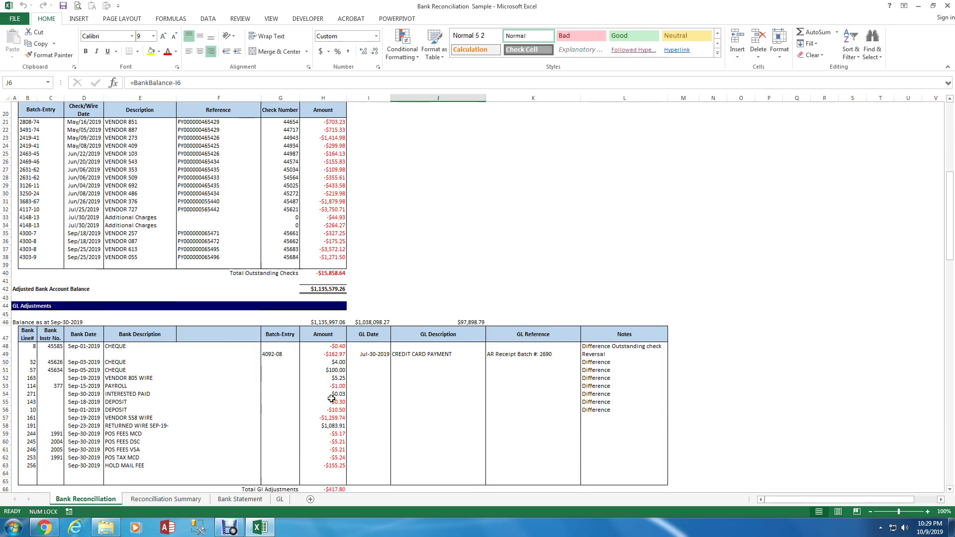
{"action": "scroll", "coordinate": [332, 398], "scroll_direction": "down", "scroll_amount": 1}
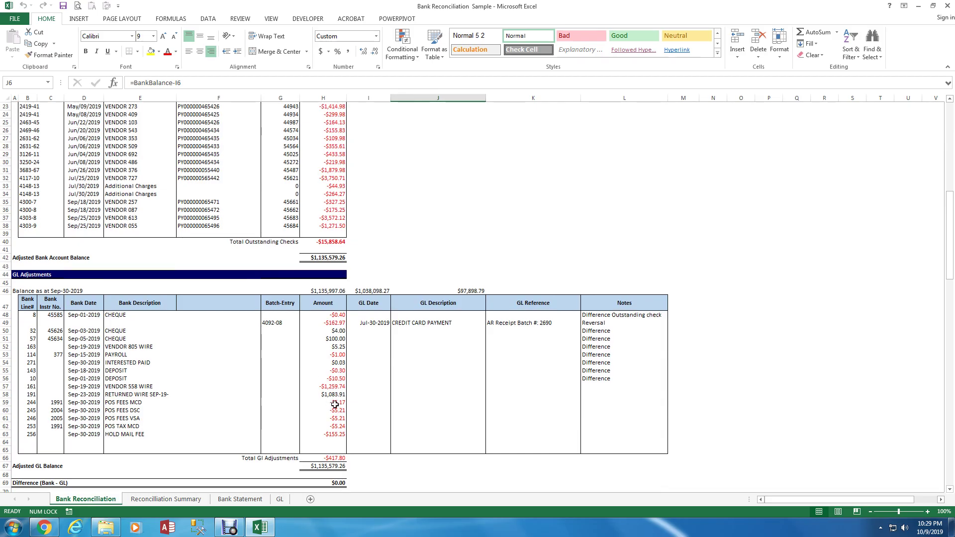
{"action": "scroll", "coordinate": [318, 258], "scroll_direction": "up", "scroll_amount": 3}
{"action": "scroll", "coordinate": [300, 237], "scroll_direction": "up", "scroll_amount": 2}
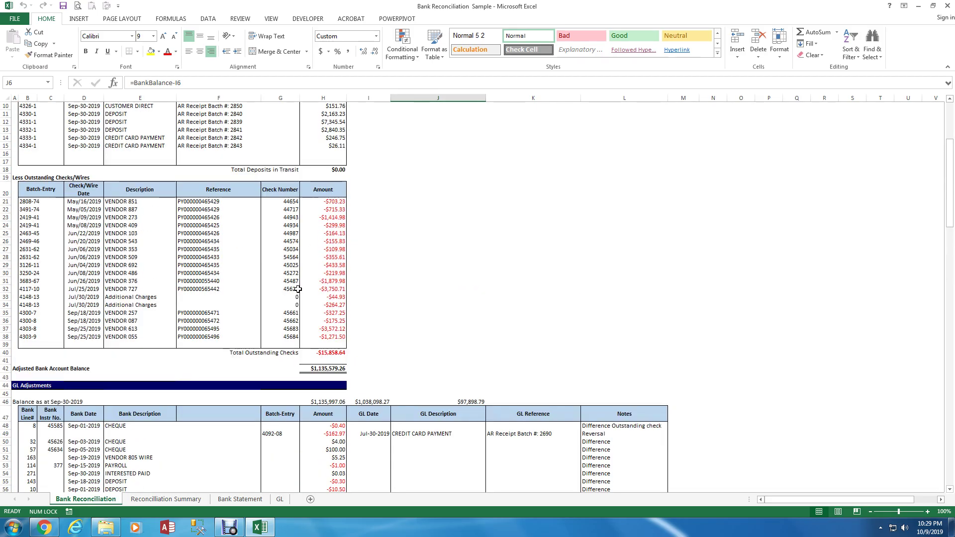
{"action": "scroll", "coordinate": [298, 289], "scroll_direction": "up", "scroll_amount": 2}
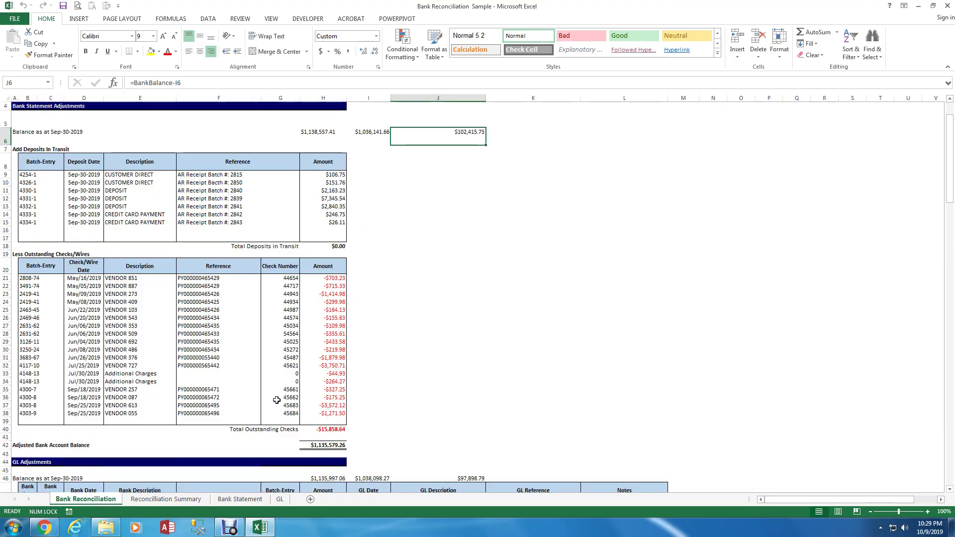
- Convert the $44.93 and $264.27 Additional Charges amounts into GL adjustments
{"action": "left_click", "coordinate": [4, 373]}
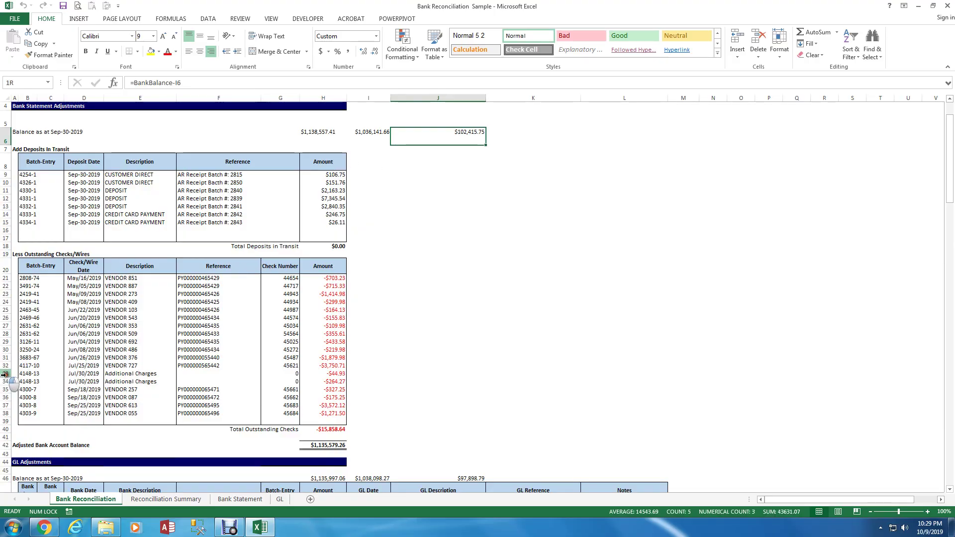
{"action": "left_click_drag", "start_coordinate": [4, 373], "coordinate": [4, 382]}
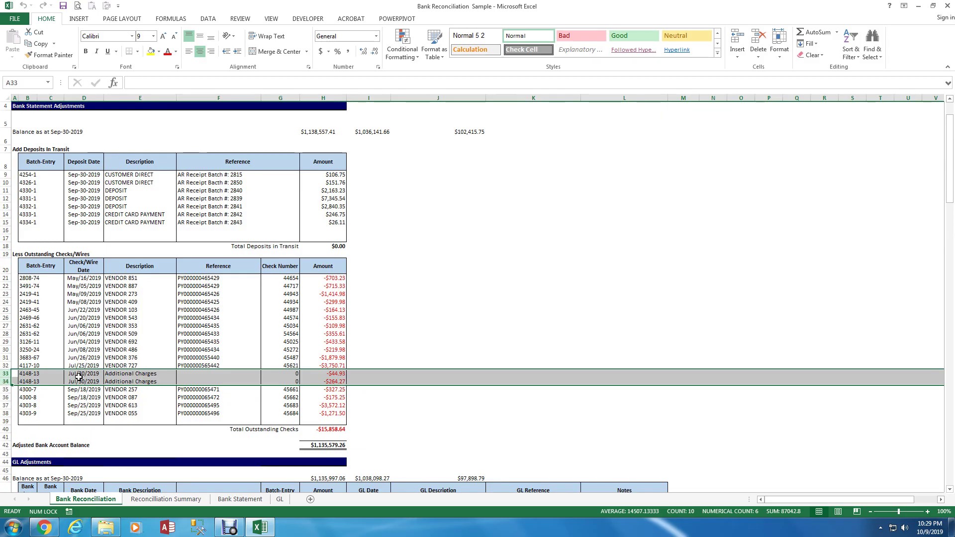
{"action": "left_click", "coordinate": [336, 374]}
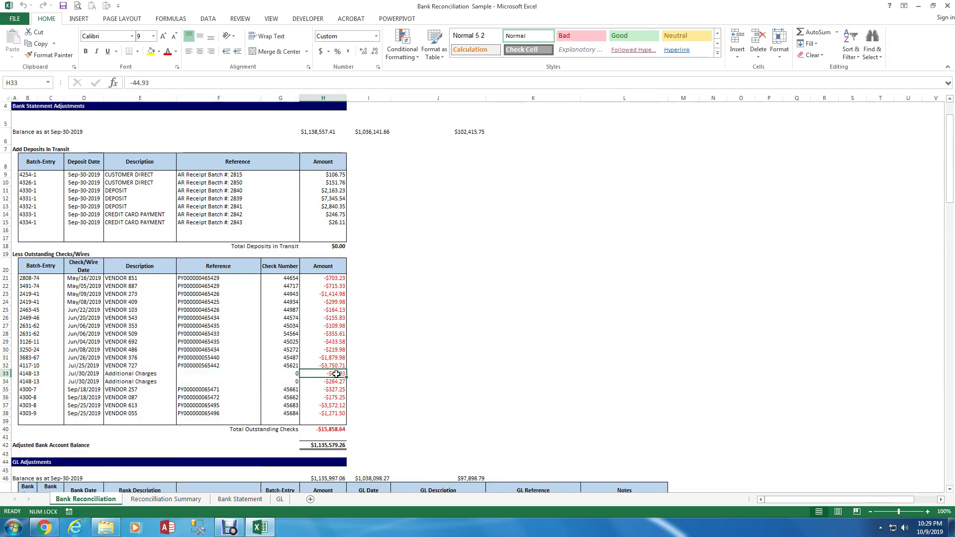
{"action": "right_click", "coordinate": [339, 377]}
{"action": "left_click", "coordinate": [376, 146]}
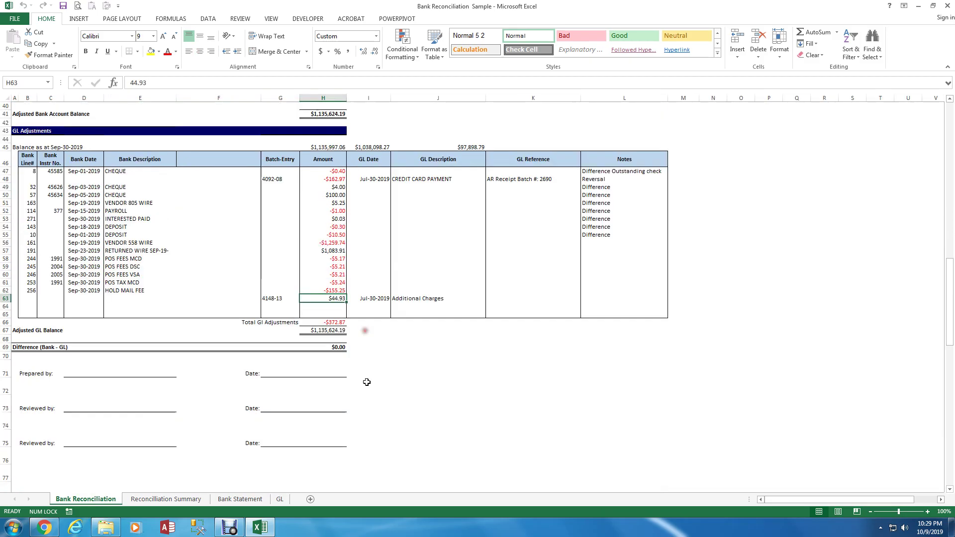
{"action": "scroll", "coordinate": [341, 220], "scroll_direction": "up", "scroll_amount": 3}
{"action": "scroll", "coordinate": [335, 209], "scroll_direction": "up", "scroll_amount": 1}
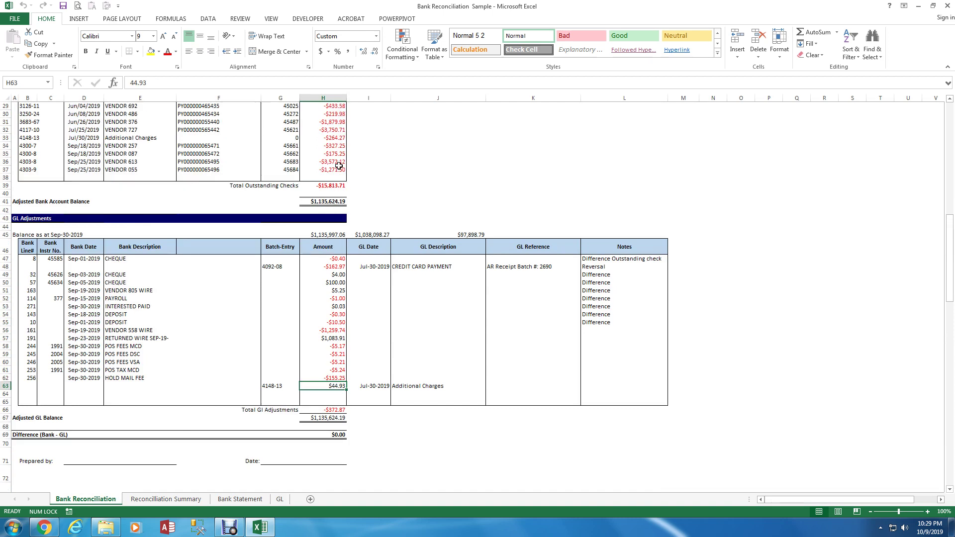
{"action": "right_click", "coordinate": [331, 138]}
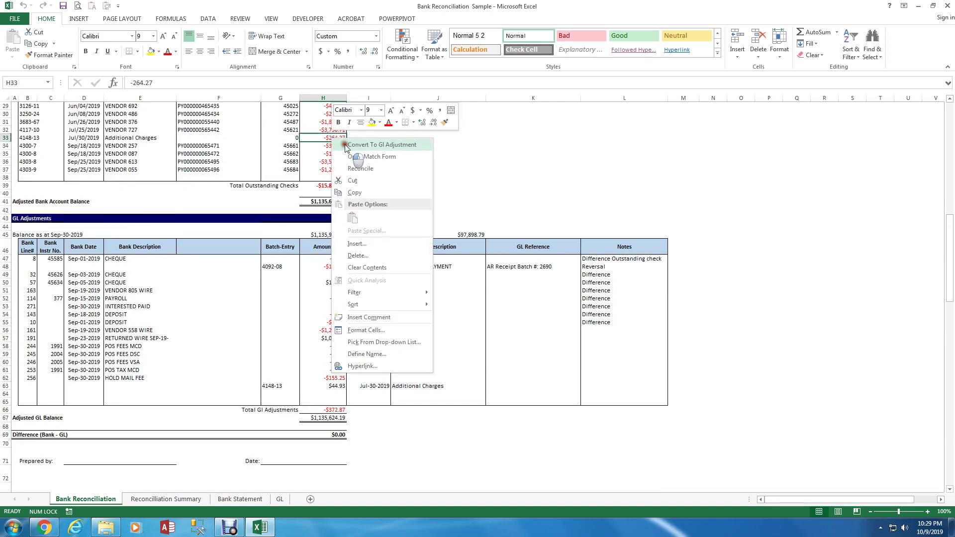
{"action": "left_click", "coordinate": [345, 145]}
{"action": "scroll", "coordinate": [429, 334], "scroll_direction": "up", "scroll_amount": 7}
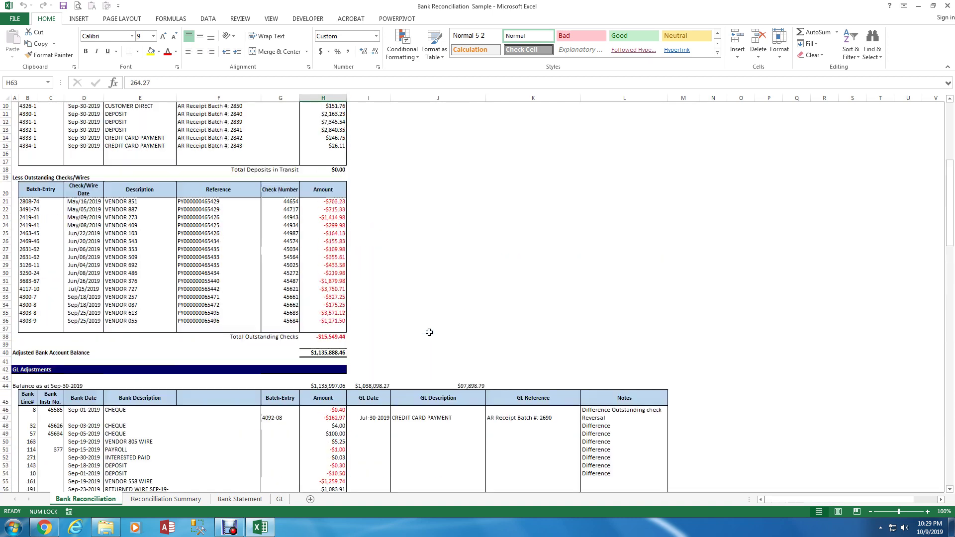
{"action": "scroll", "coordinate": [429, 334], "scroll_direction": "up", "scroll_amount": 3}
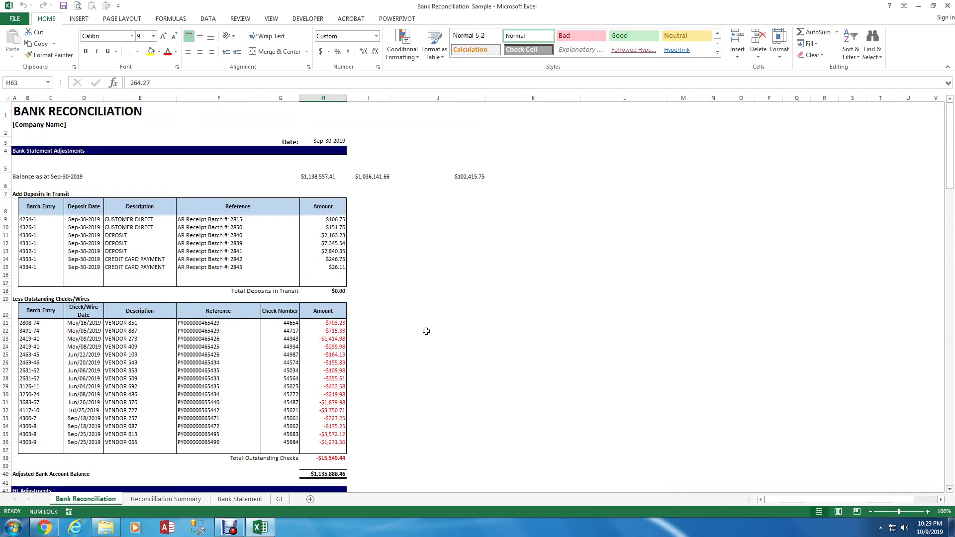